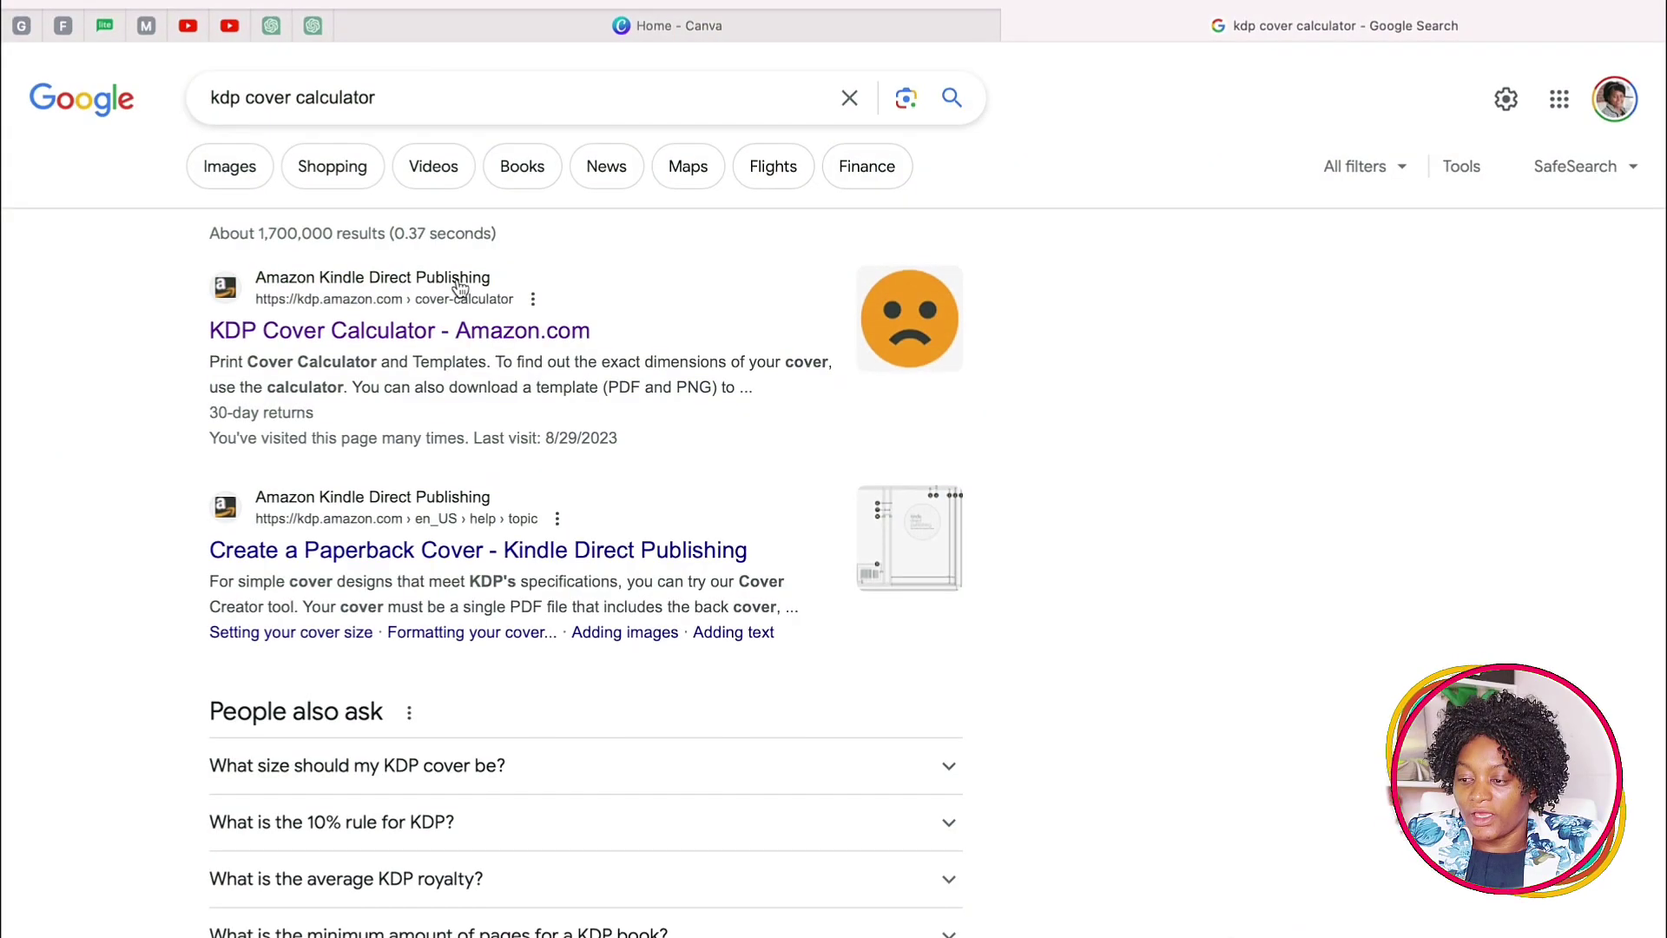
# Open Amazon's KDP Cover Calculator from the search results and calculate the 8.5 x 11 in paperback cover dimensions for 120 pages.
pyautogui.click(451, 334)
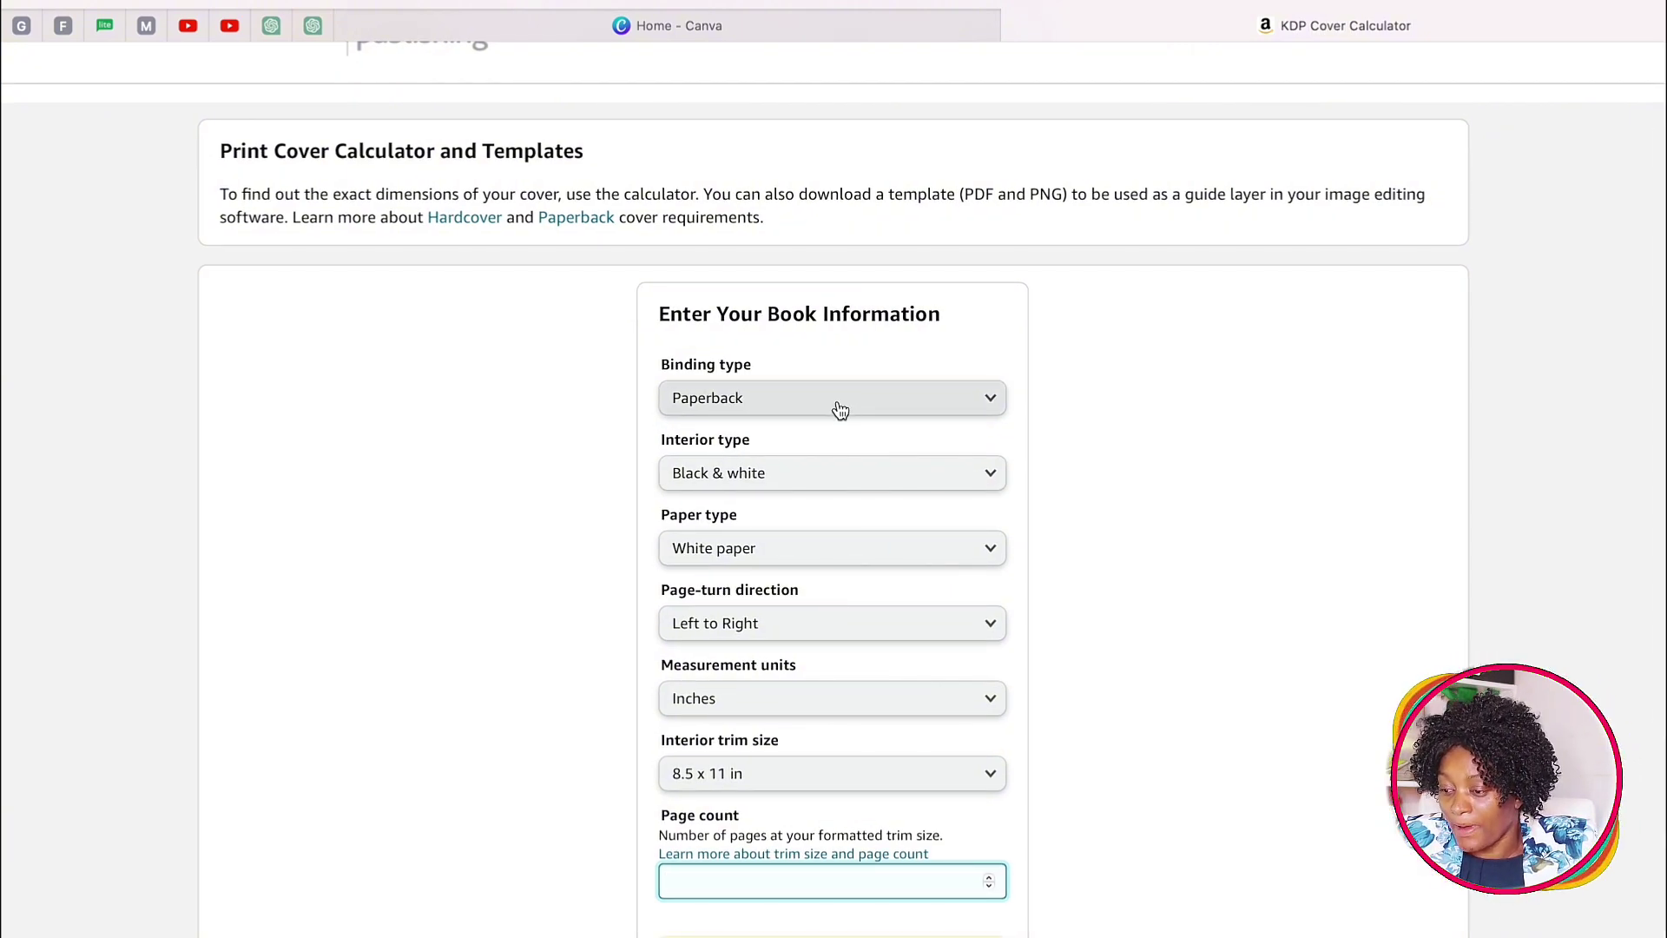
pyautogui.scroll(-3, 839, 410)
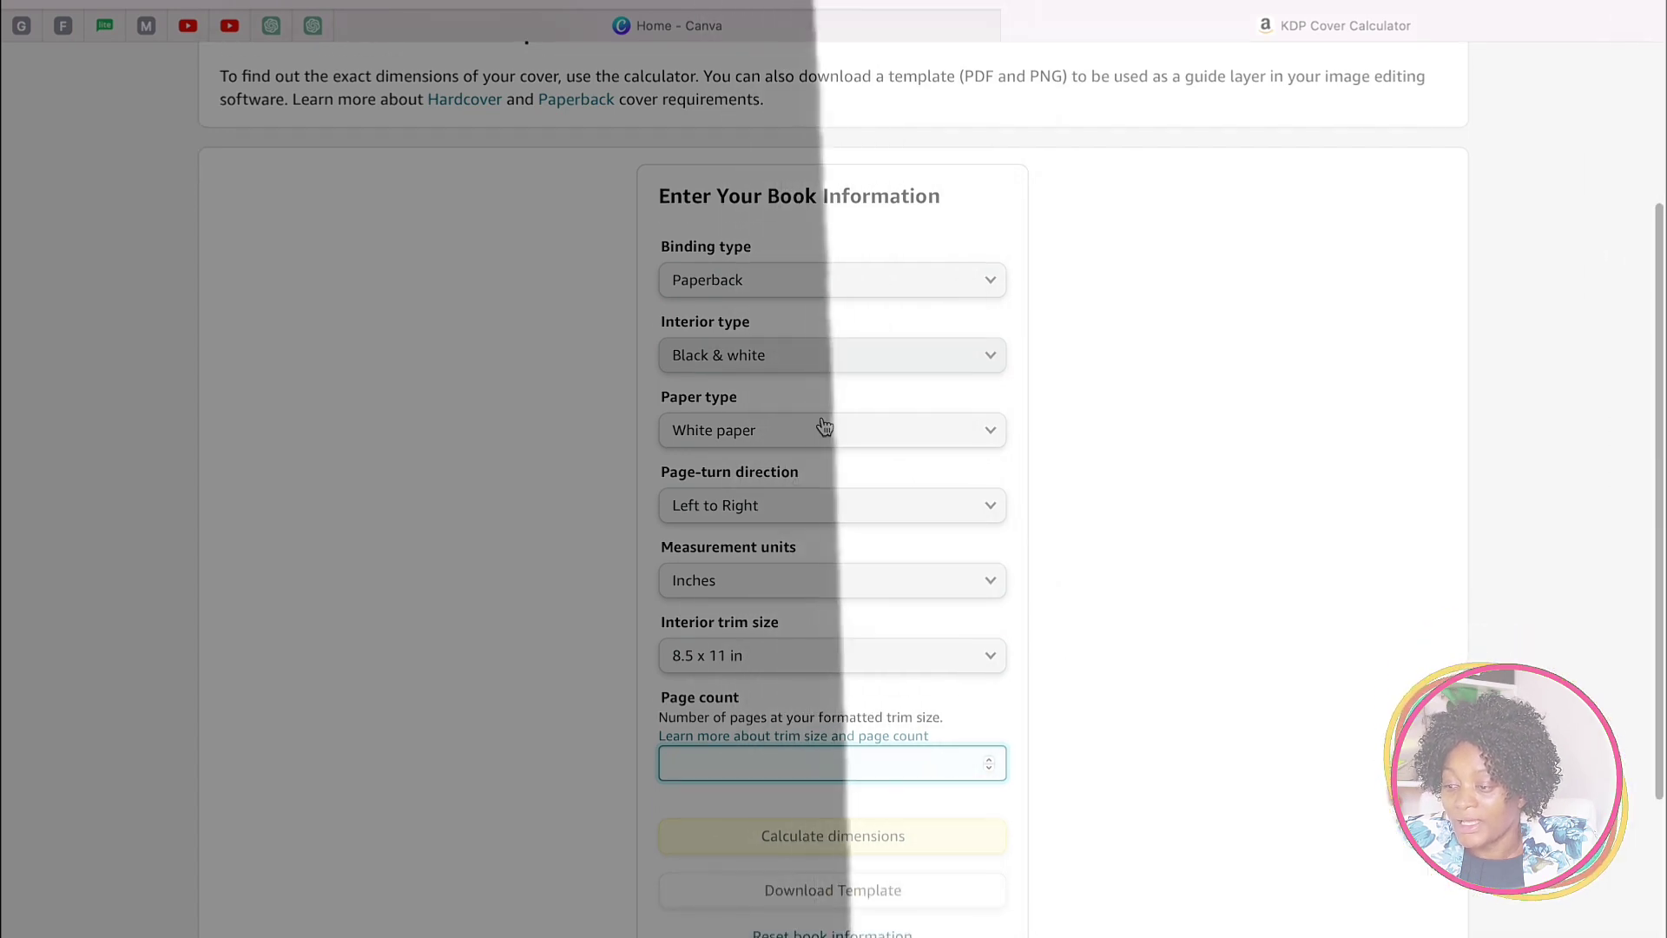
pyautogui.scroll(-1, 816, 425)
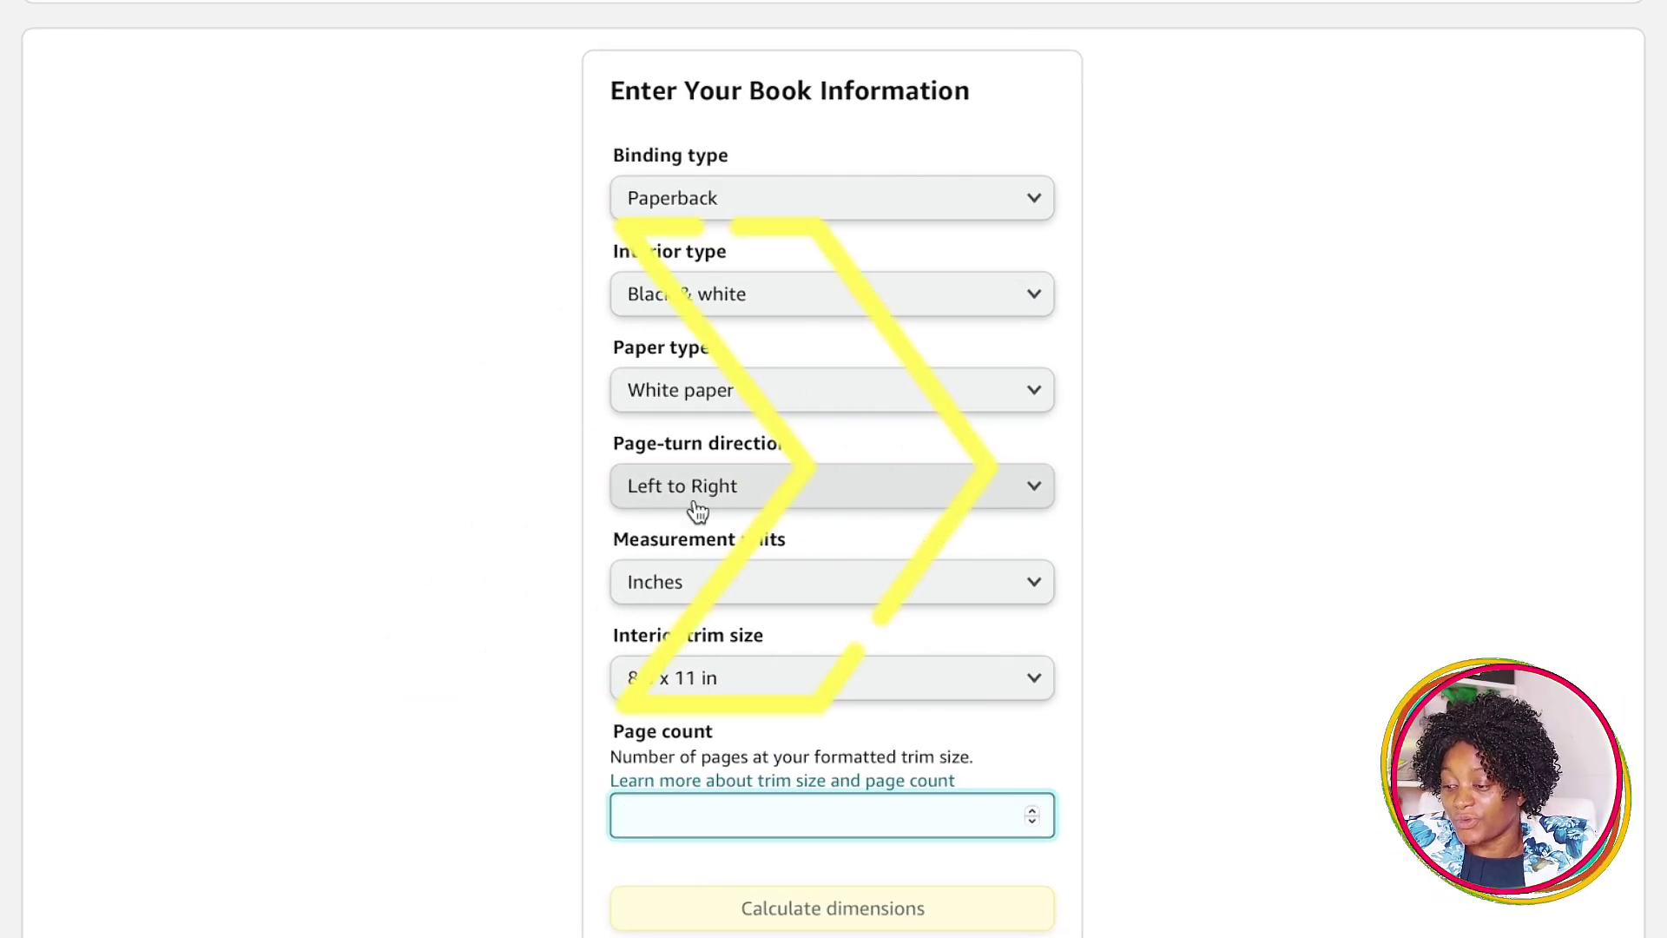
pyautogui.scroll(-4, 786, 520)
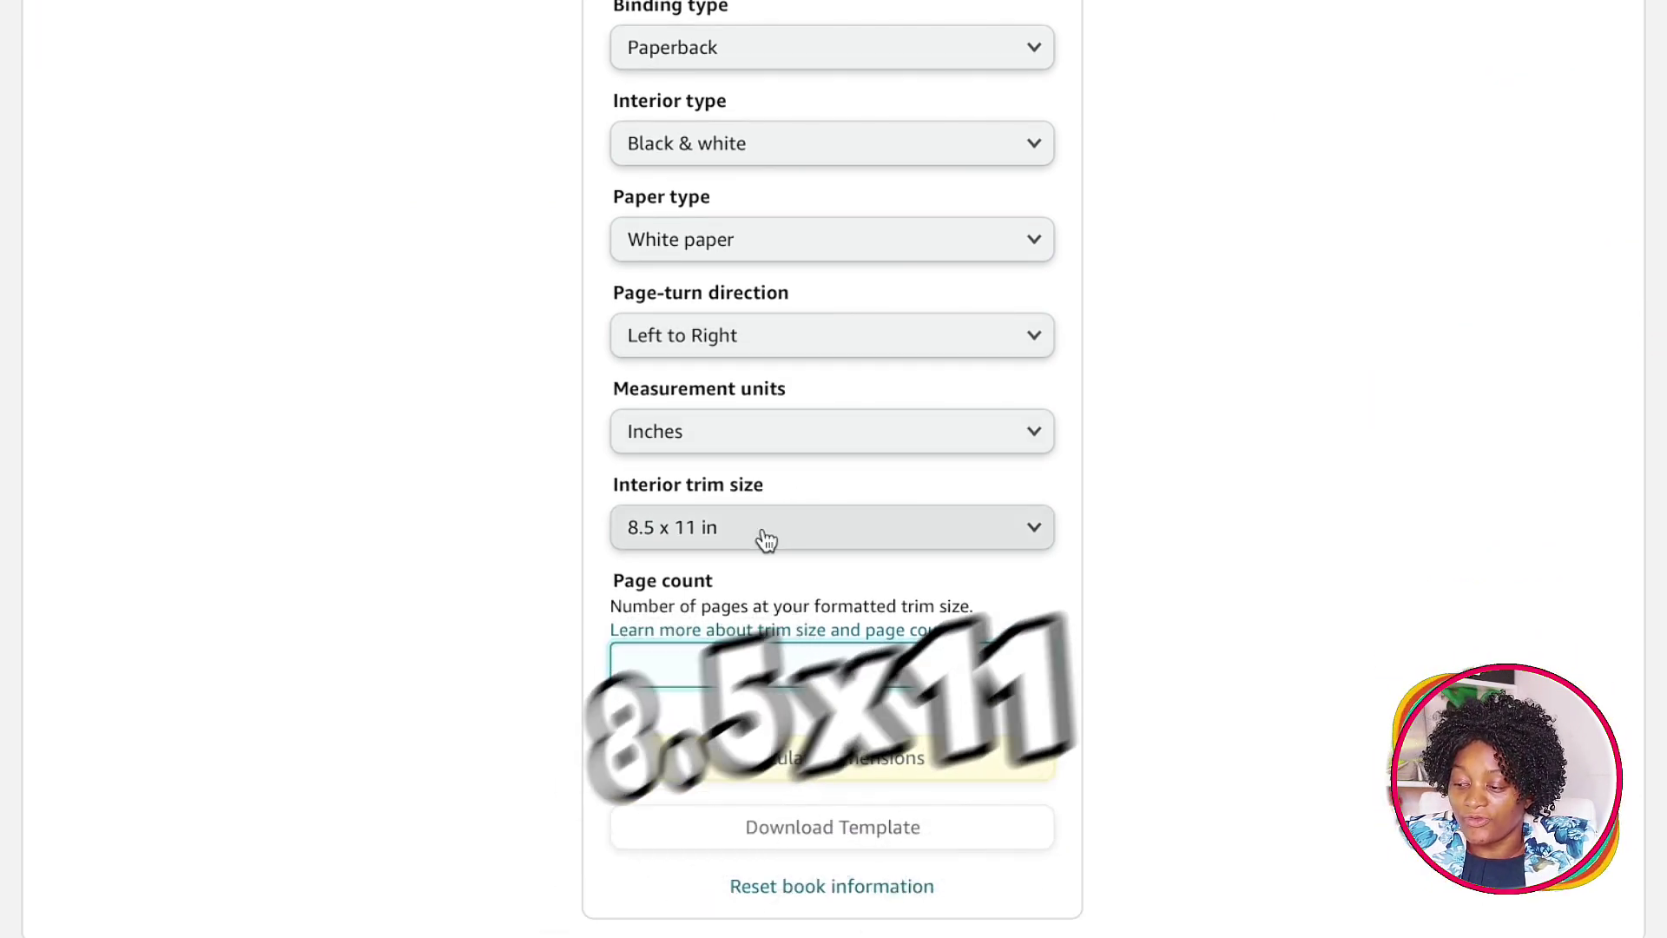
pyautogui.scroll(-4, 762, 539)
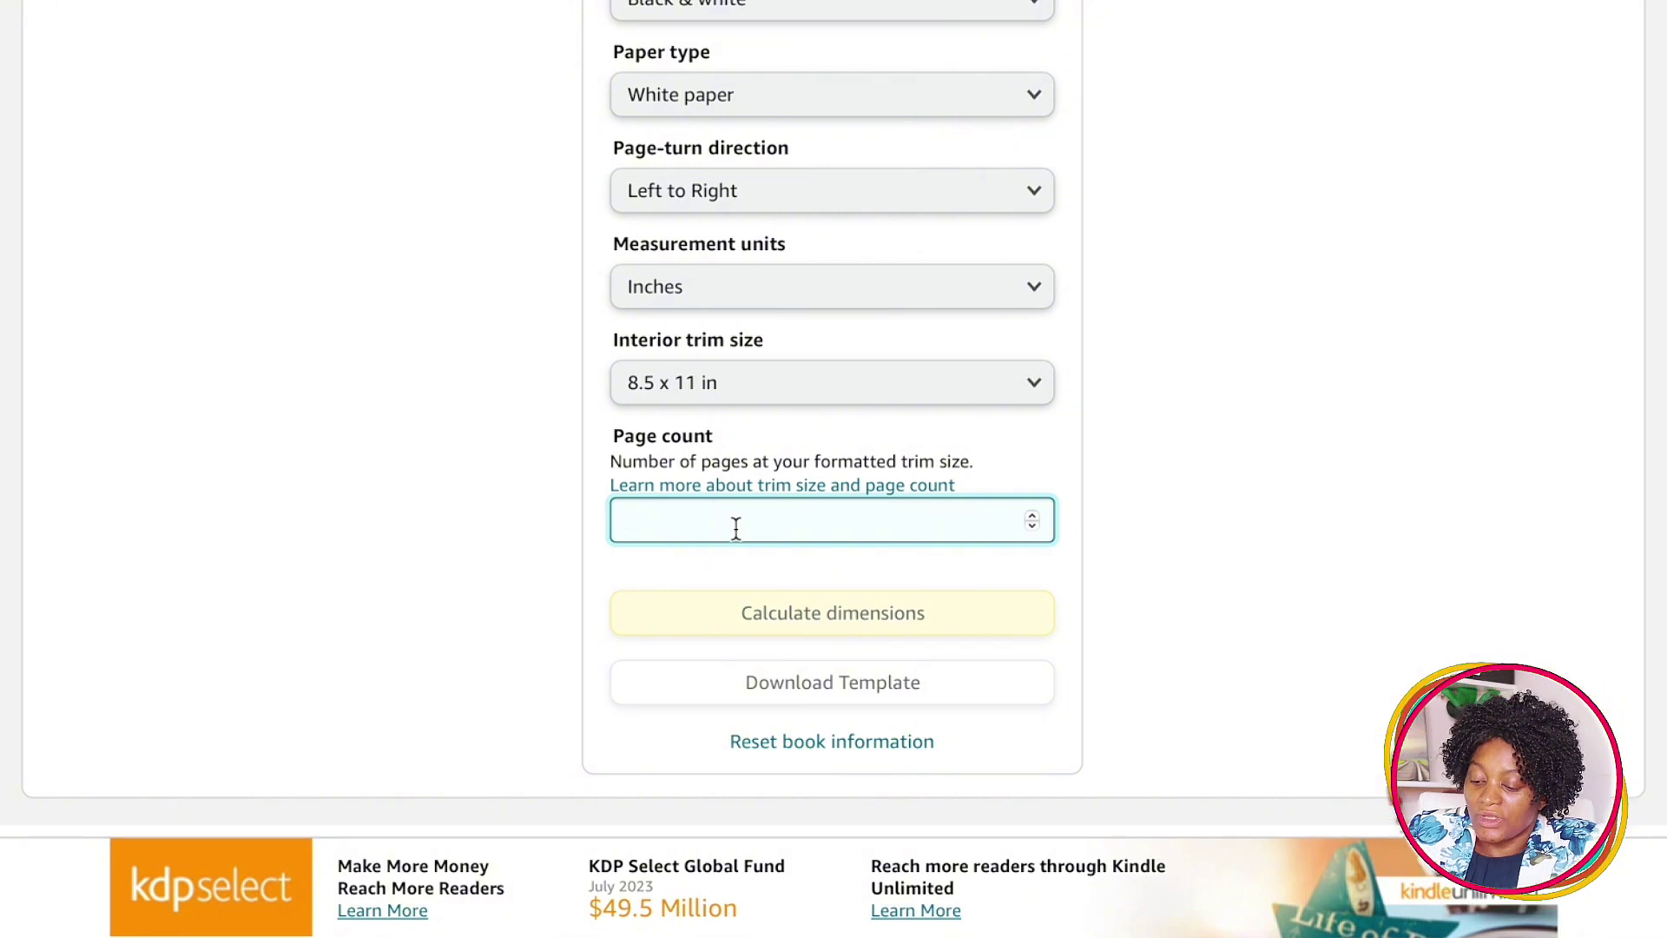
pyautogui.write('0')
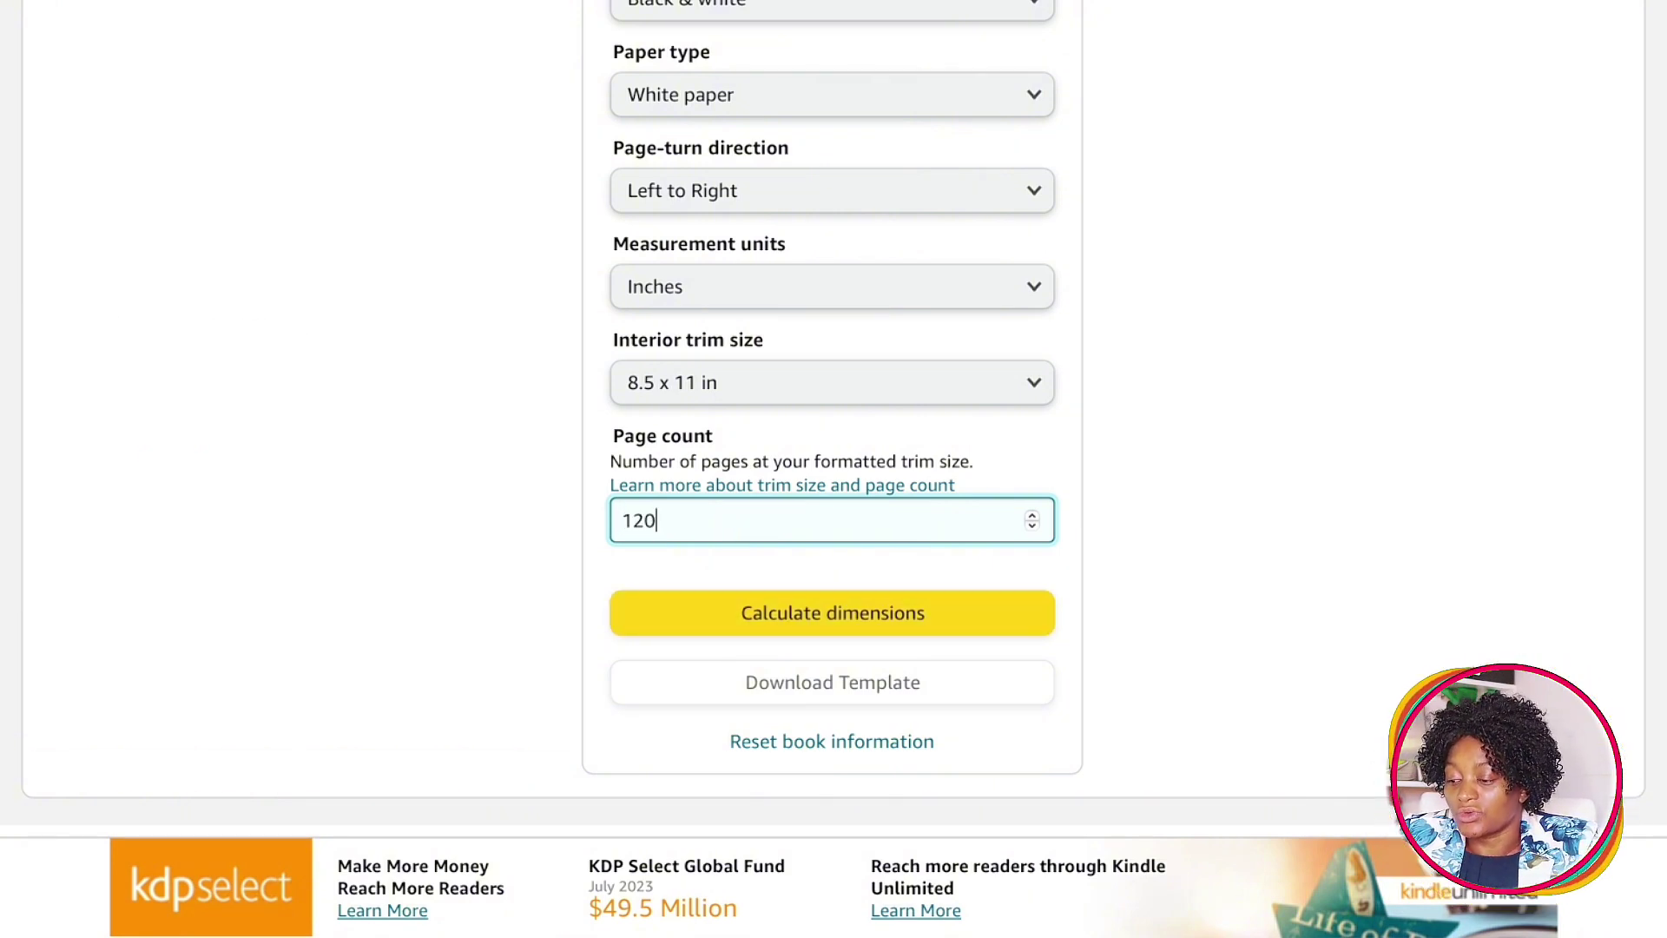
pyautogui.click(832, 615)
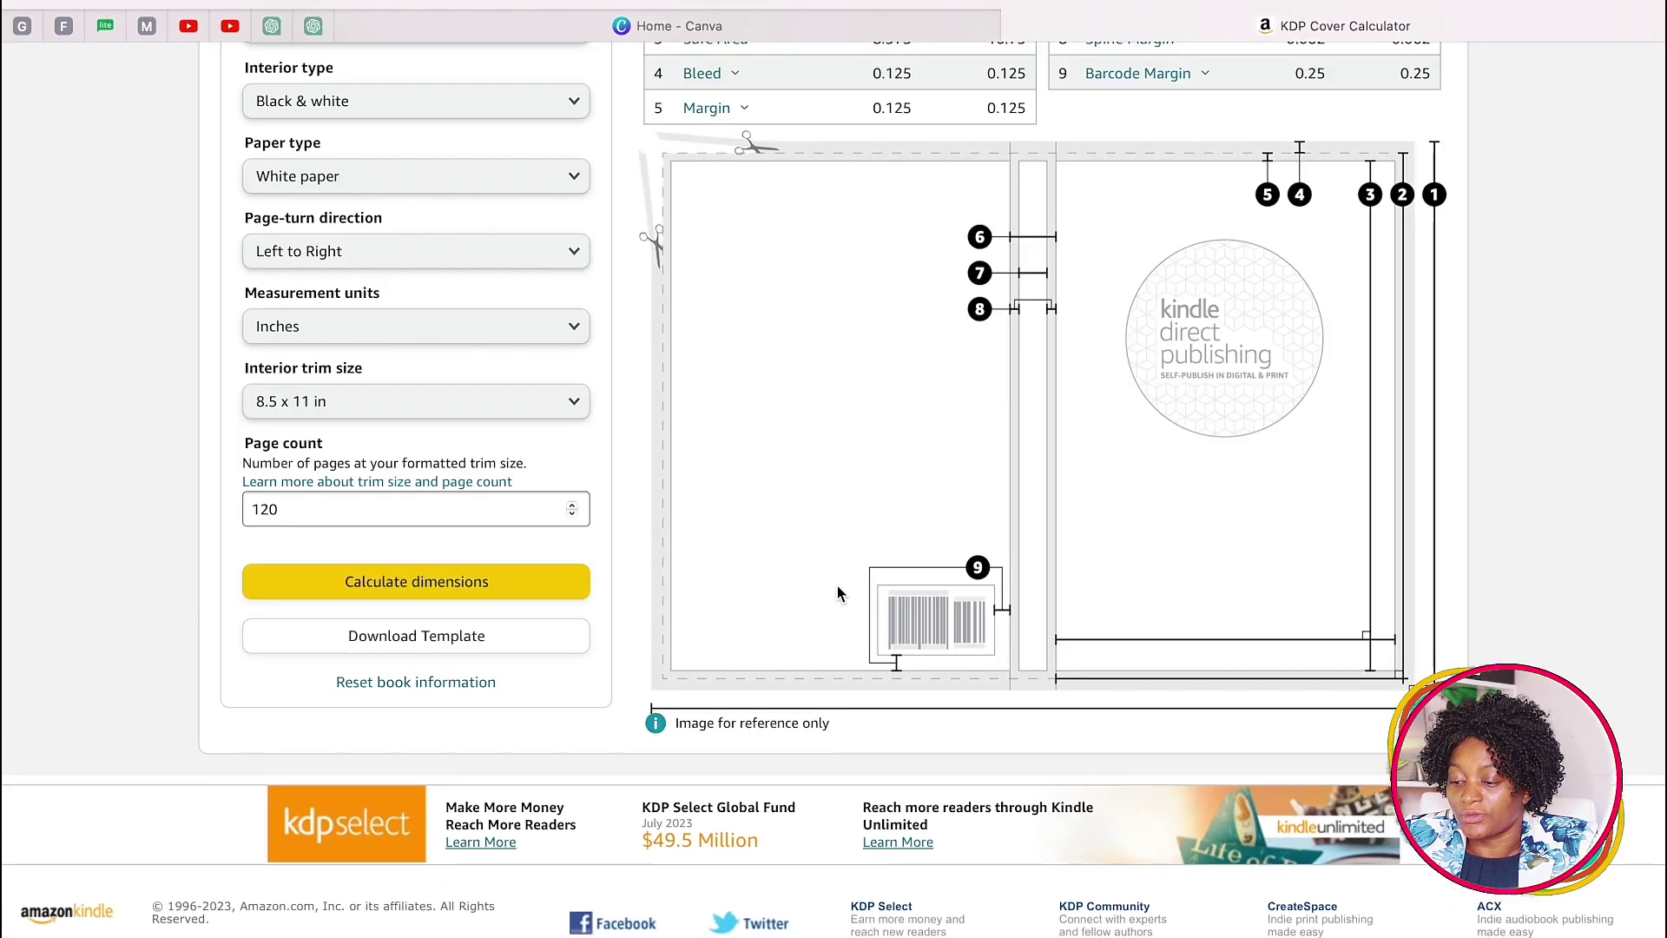
# Download the cover template and open the PNG file in the downloaded PAPERBACK_8-8 folder.
pyautogui.scroll(-1, 837, 586)
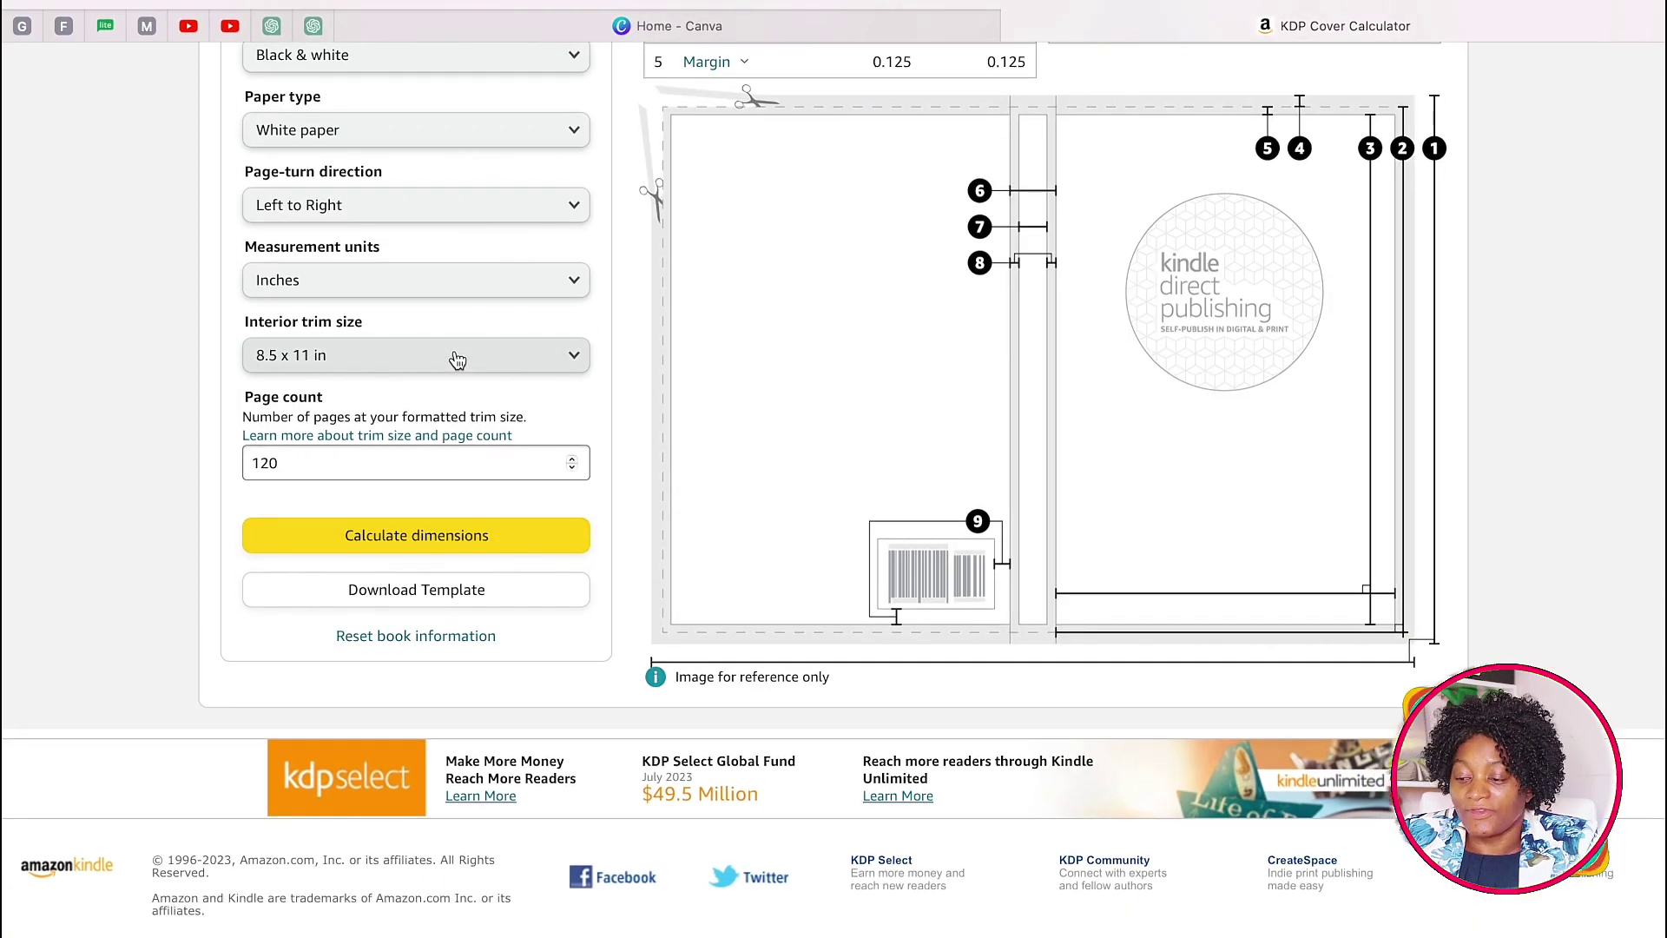
pyautogui.click(413, 593)
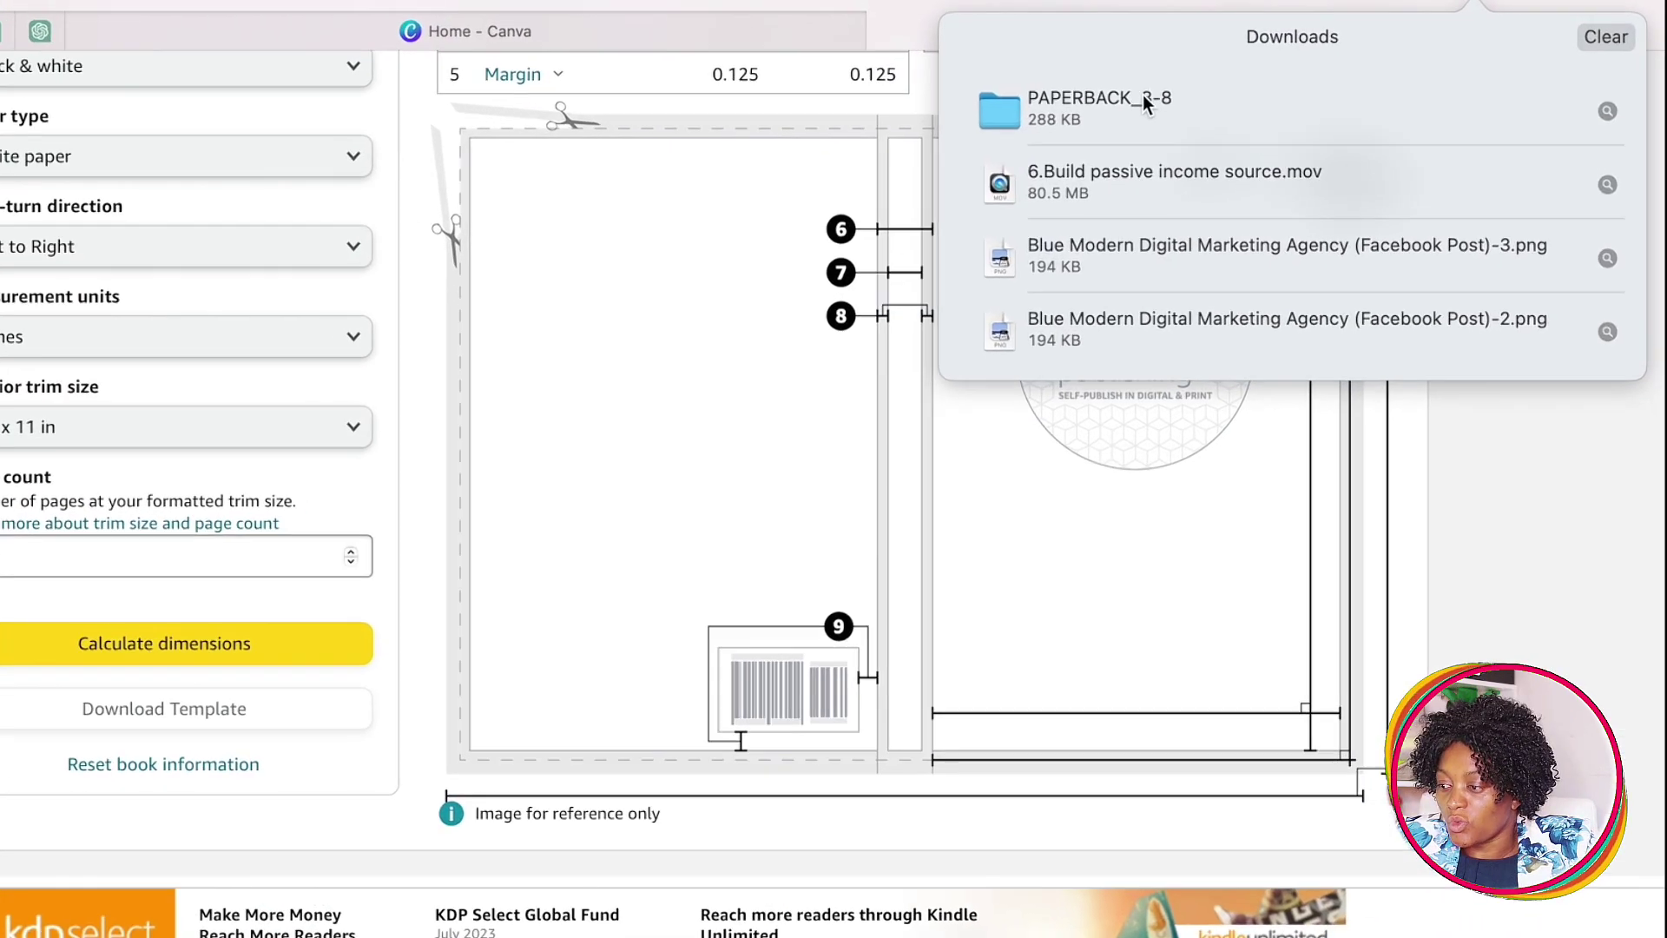
pyautogui.click(1227, 86)
pyautogui.doubleClick(1066, 107)
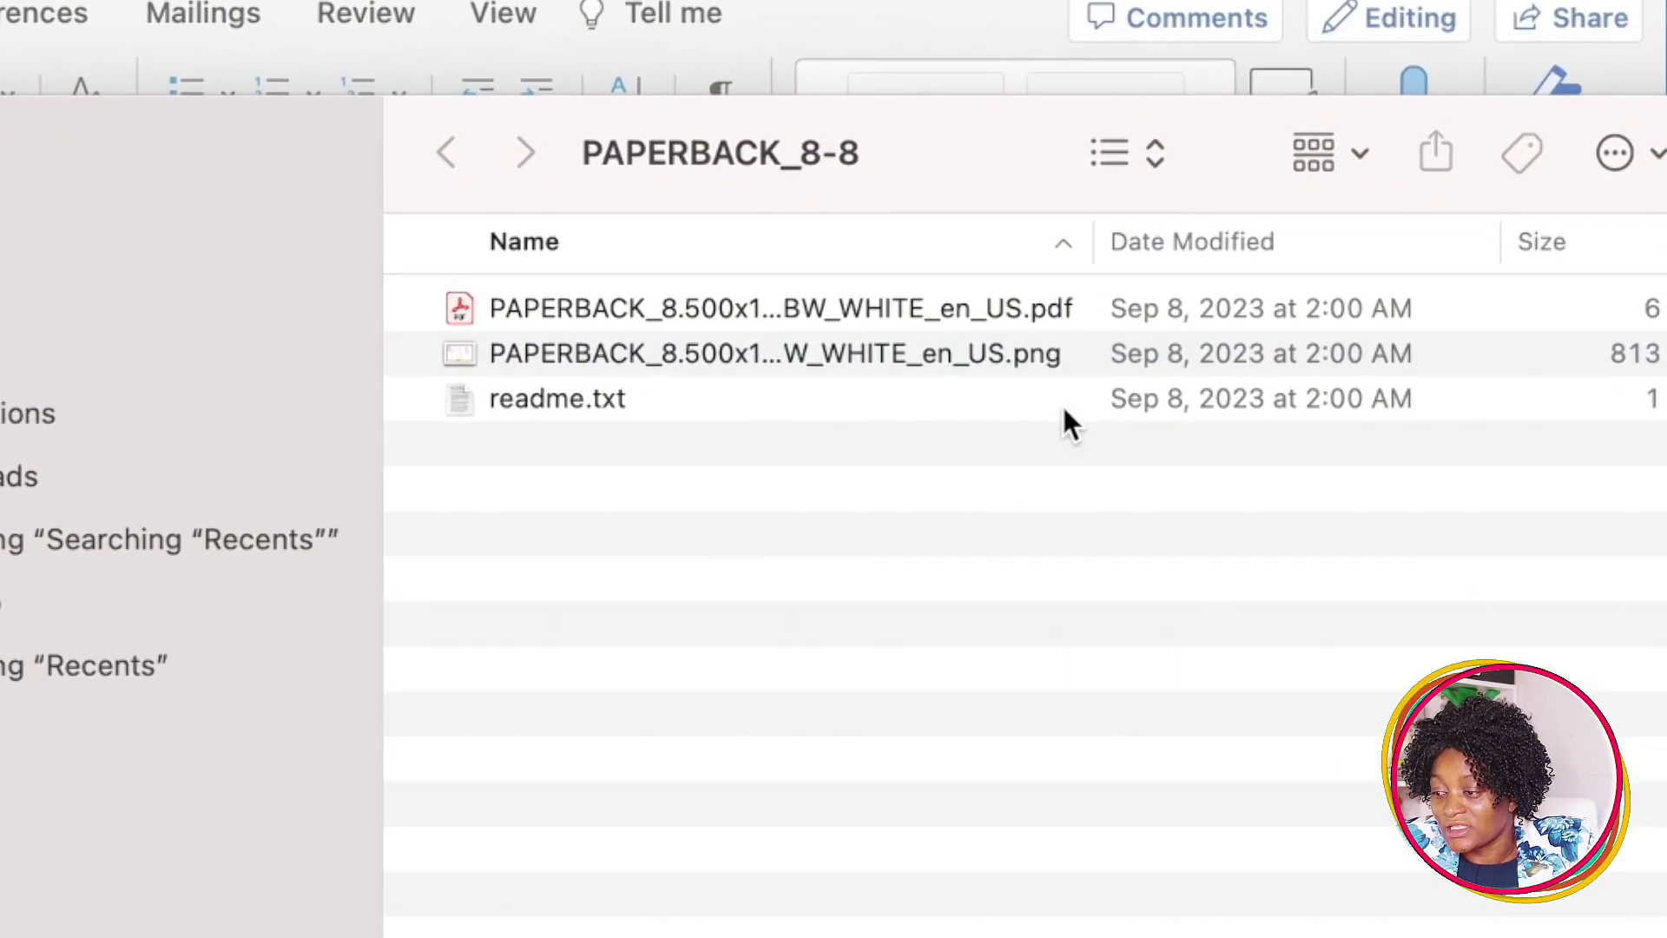
pyautogui.doubleClick(1072, 373)
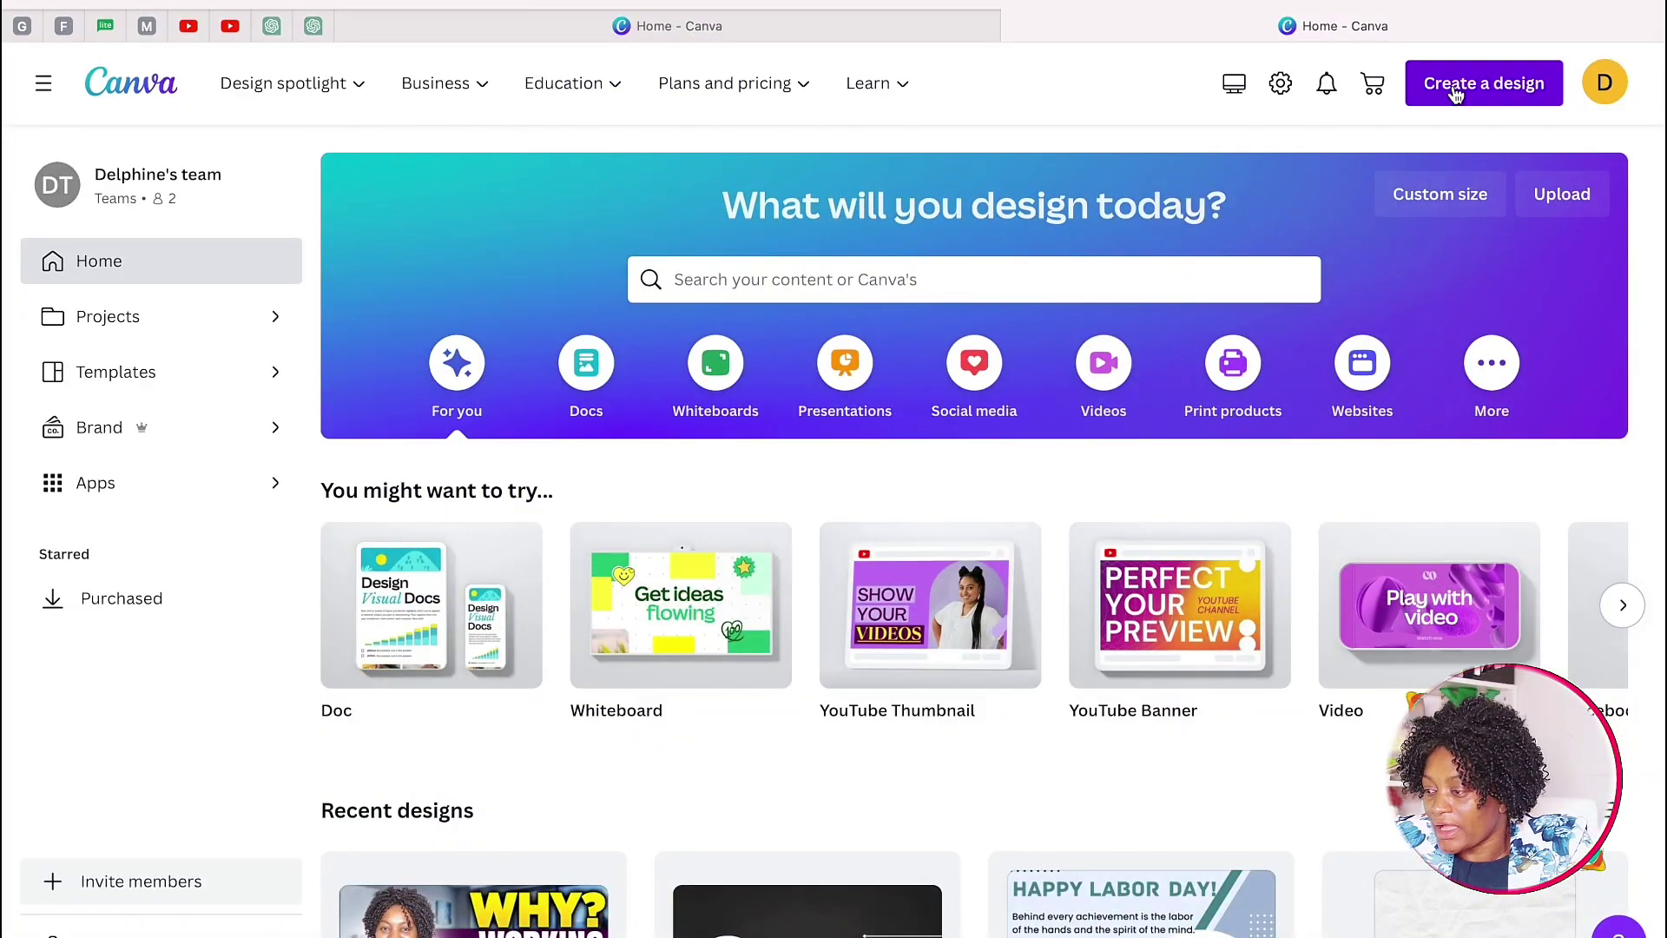
# Switch to Canva and create a new custom-size design measuring 17.52 x 11.25 in.
pyautogui.click(1458, 195)
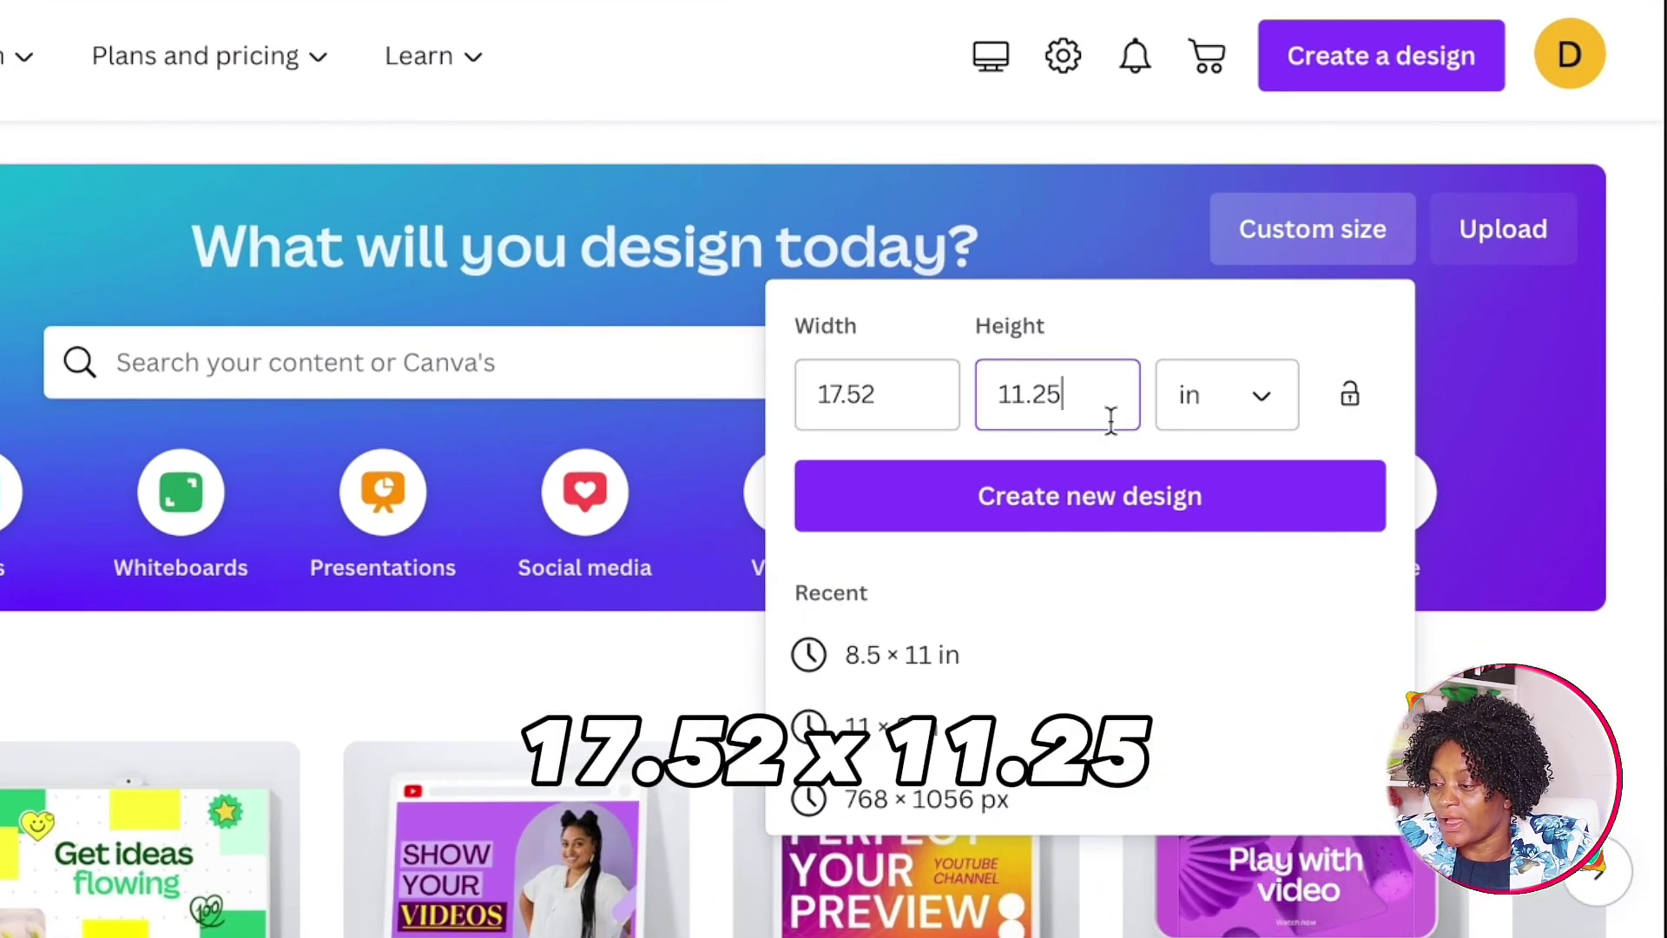
pyautogui.click(1103, 517)
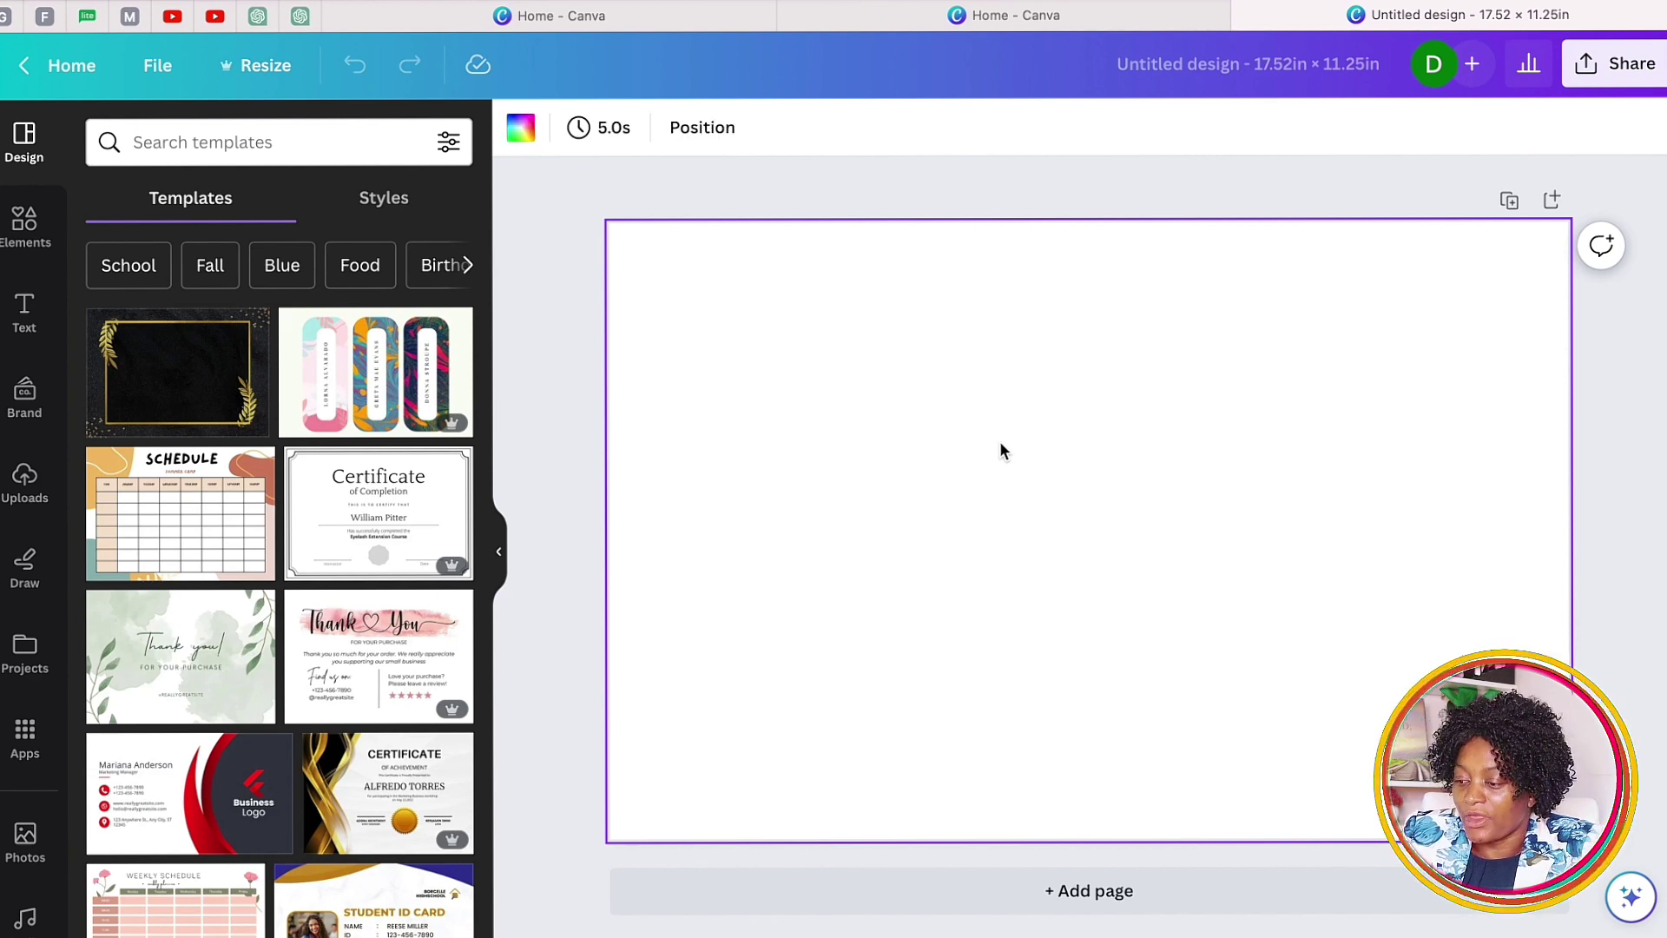
# Paste the copied cover template image onto the blank page and enlarge it to cover the whole page.
pyautogui.press('super+v')
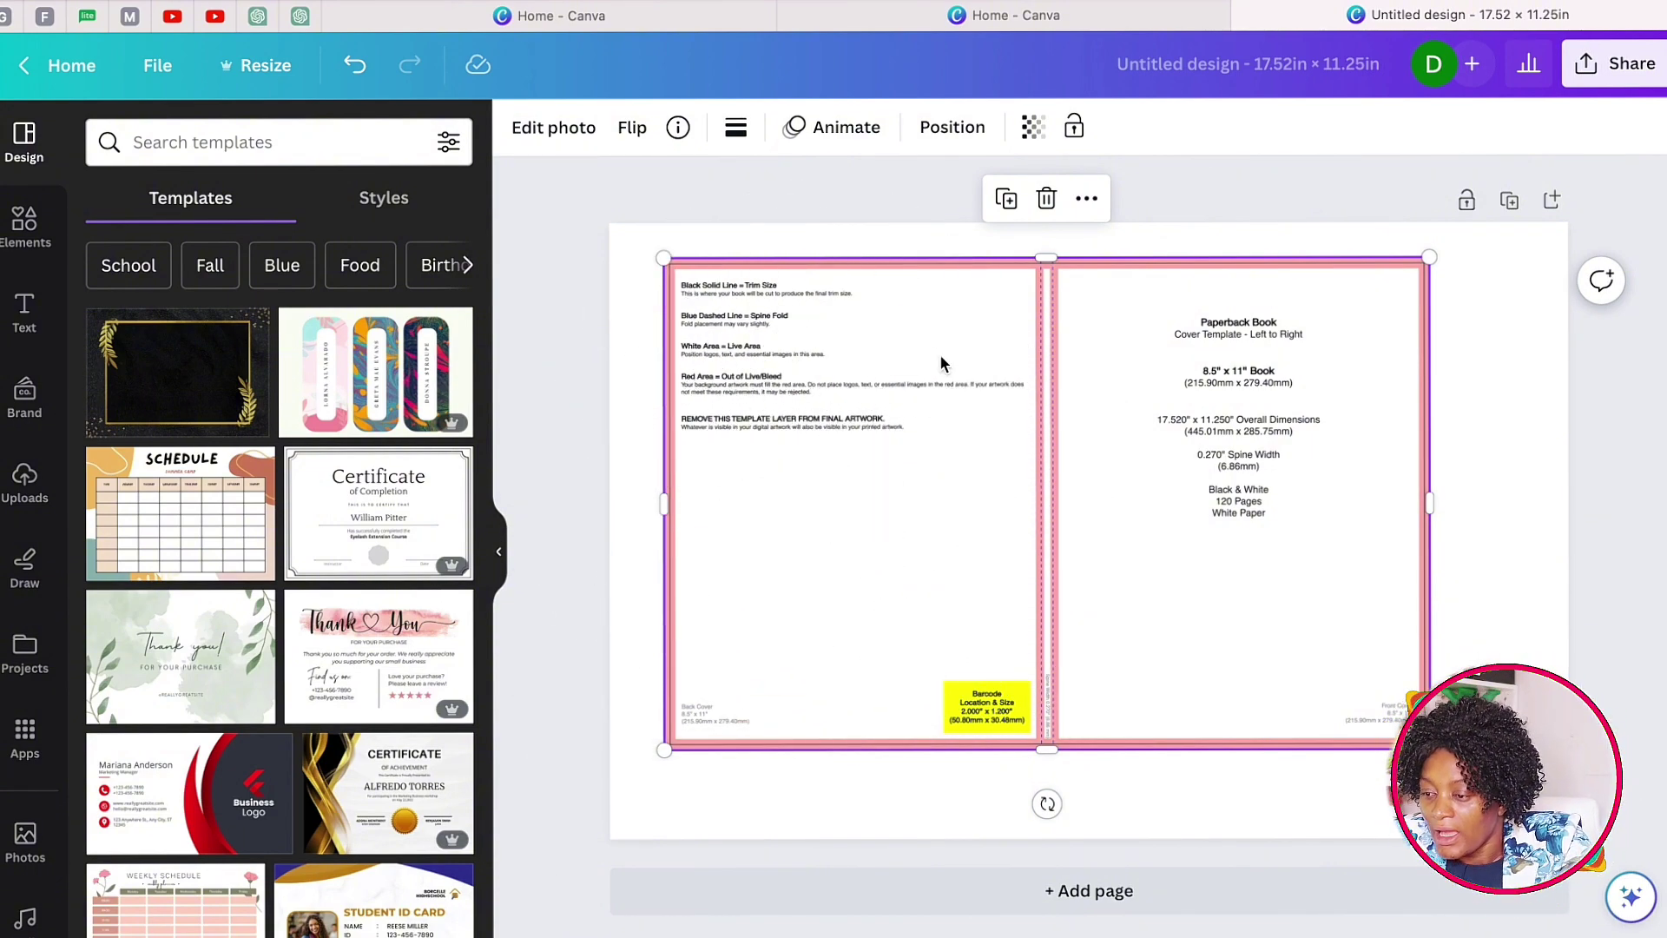
pyautogui.moveTo(659, 257); pyautogui.dragTo(606, 230)
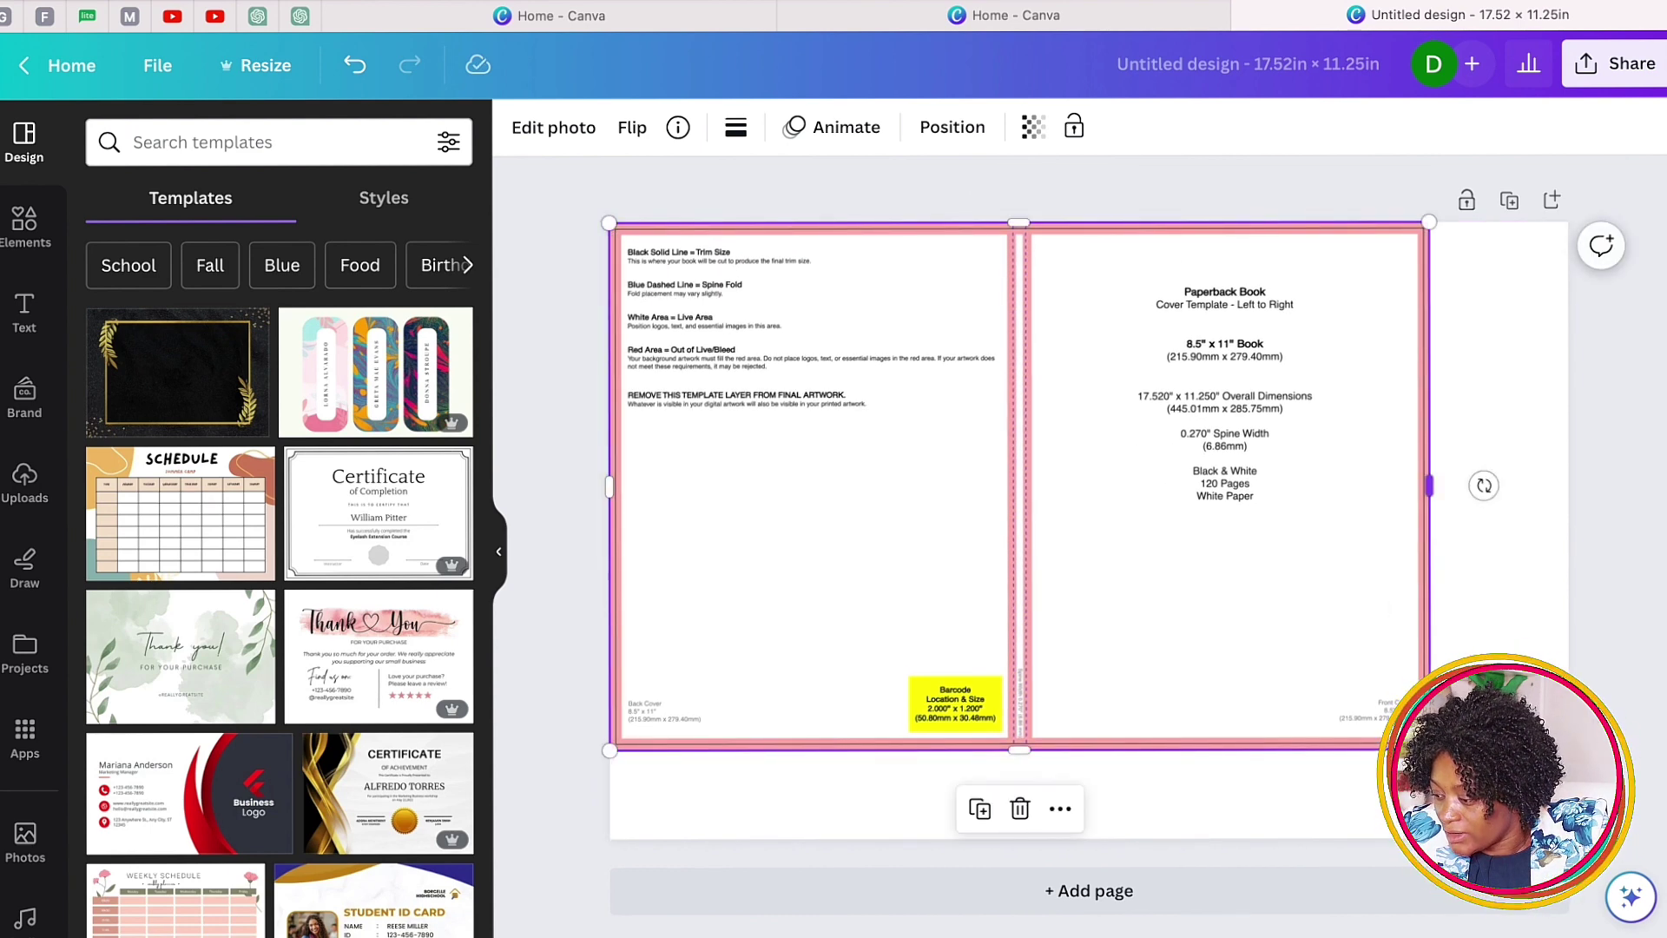
pyautogui.moveTo(1428, 748); pyautogui.dragTo(1567, 838)
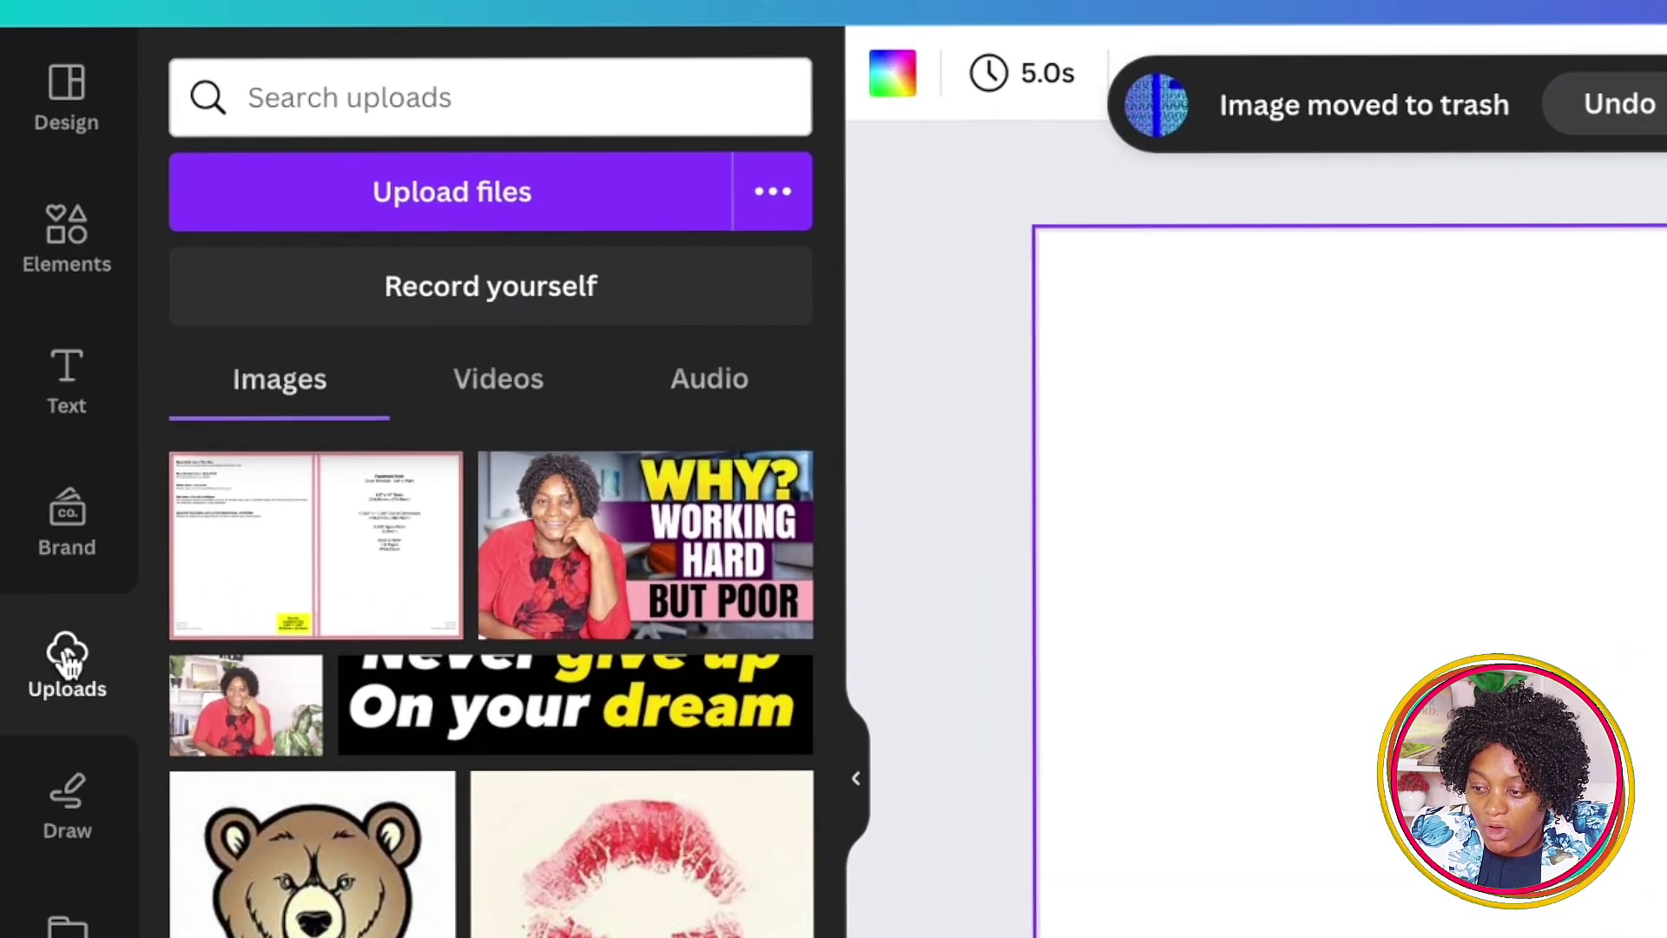
# Upload the recent file PAPERBACK_8.500x11.000_120_BW_WHITE_en_US.png to the design's uploads.
pyautogui.click(482, 186)
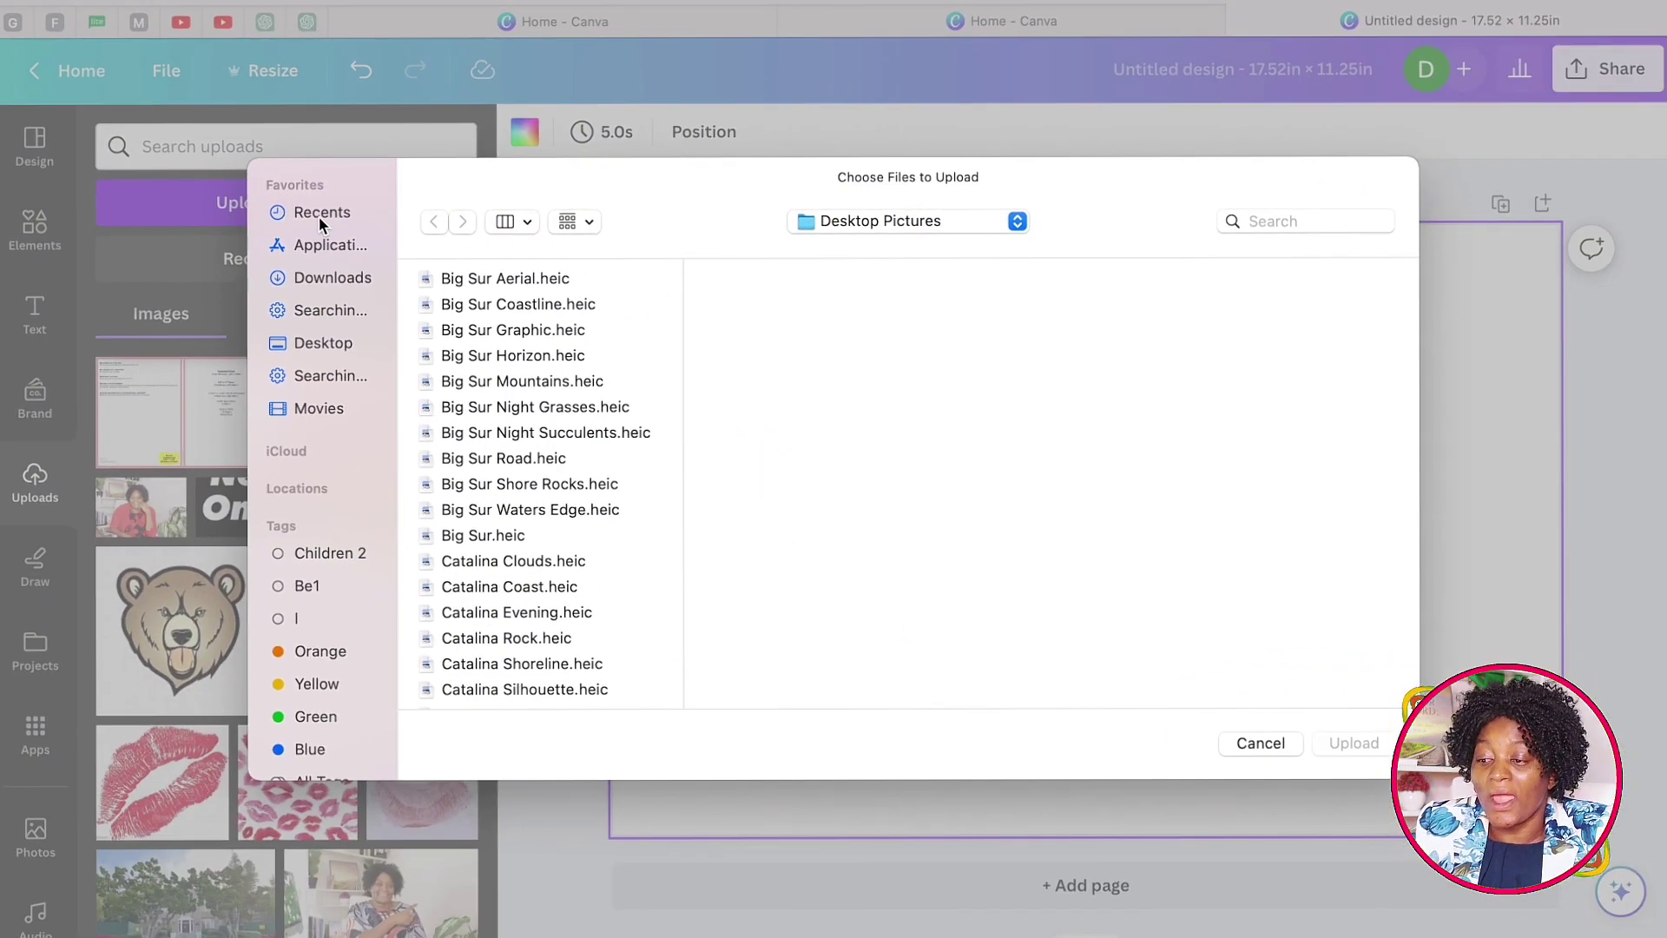
pyautogui.click(547, 217)
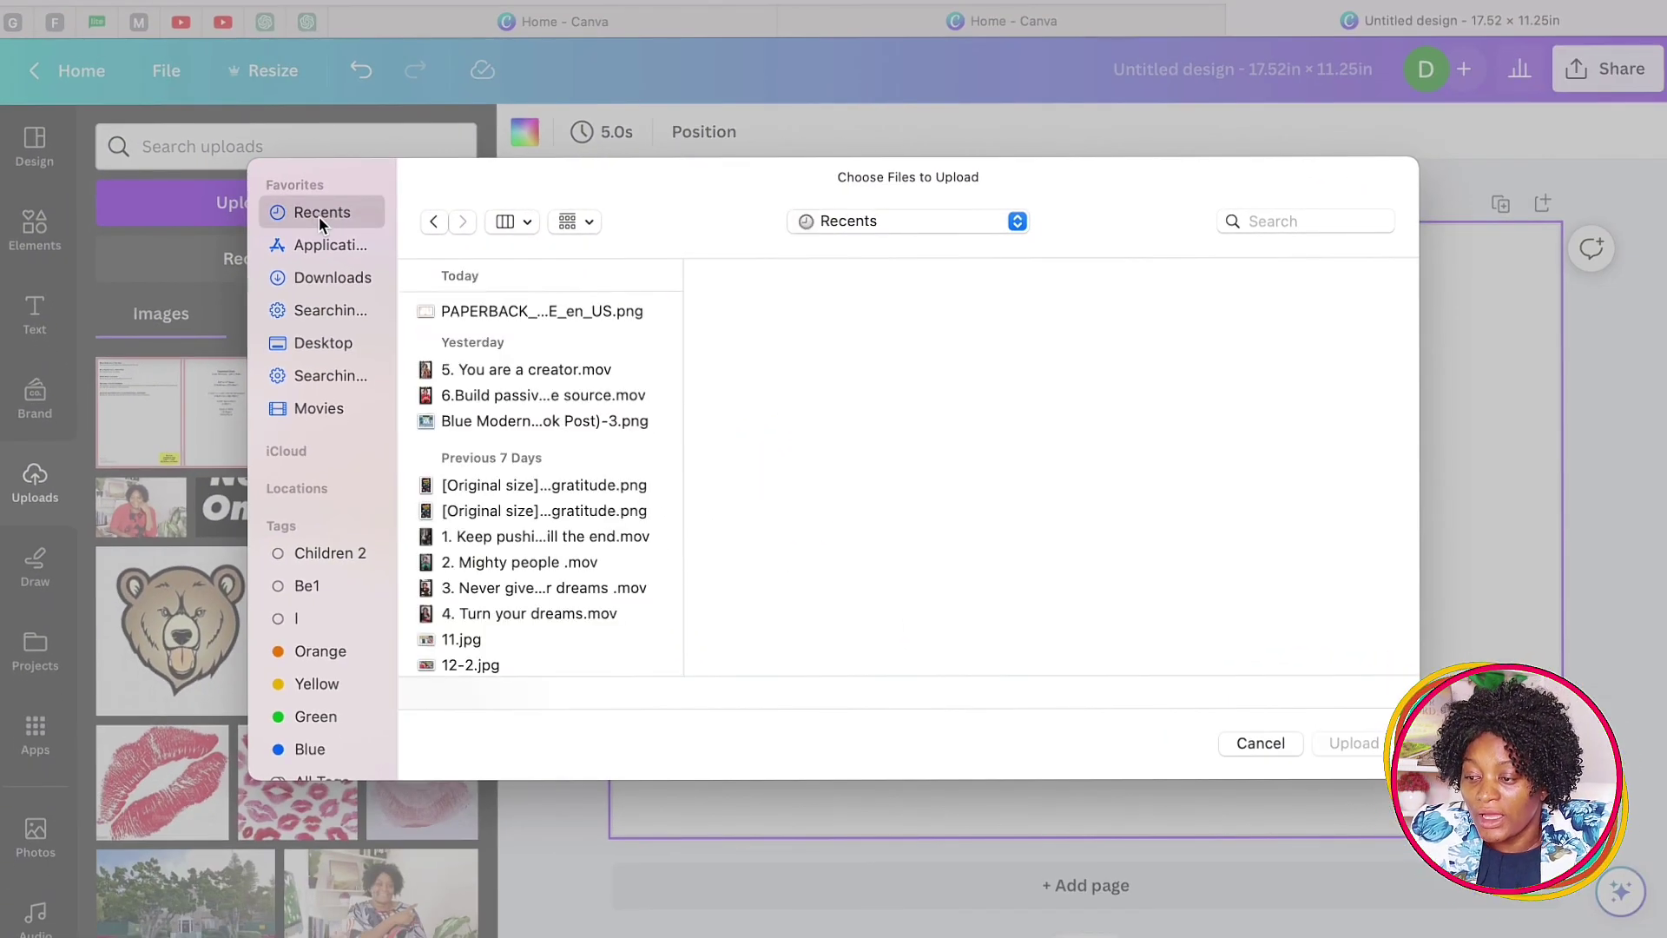
pyautogui.click(578, 310)
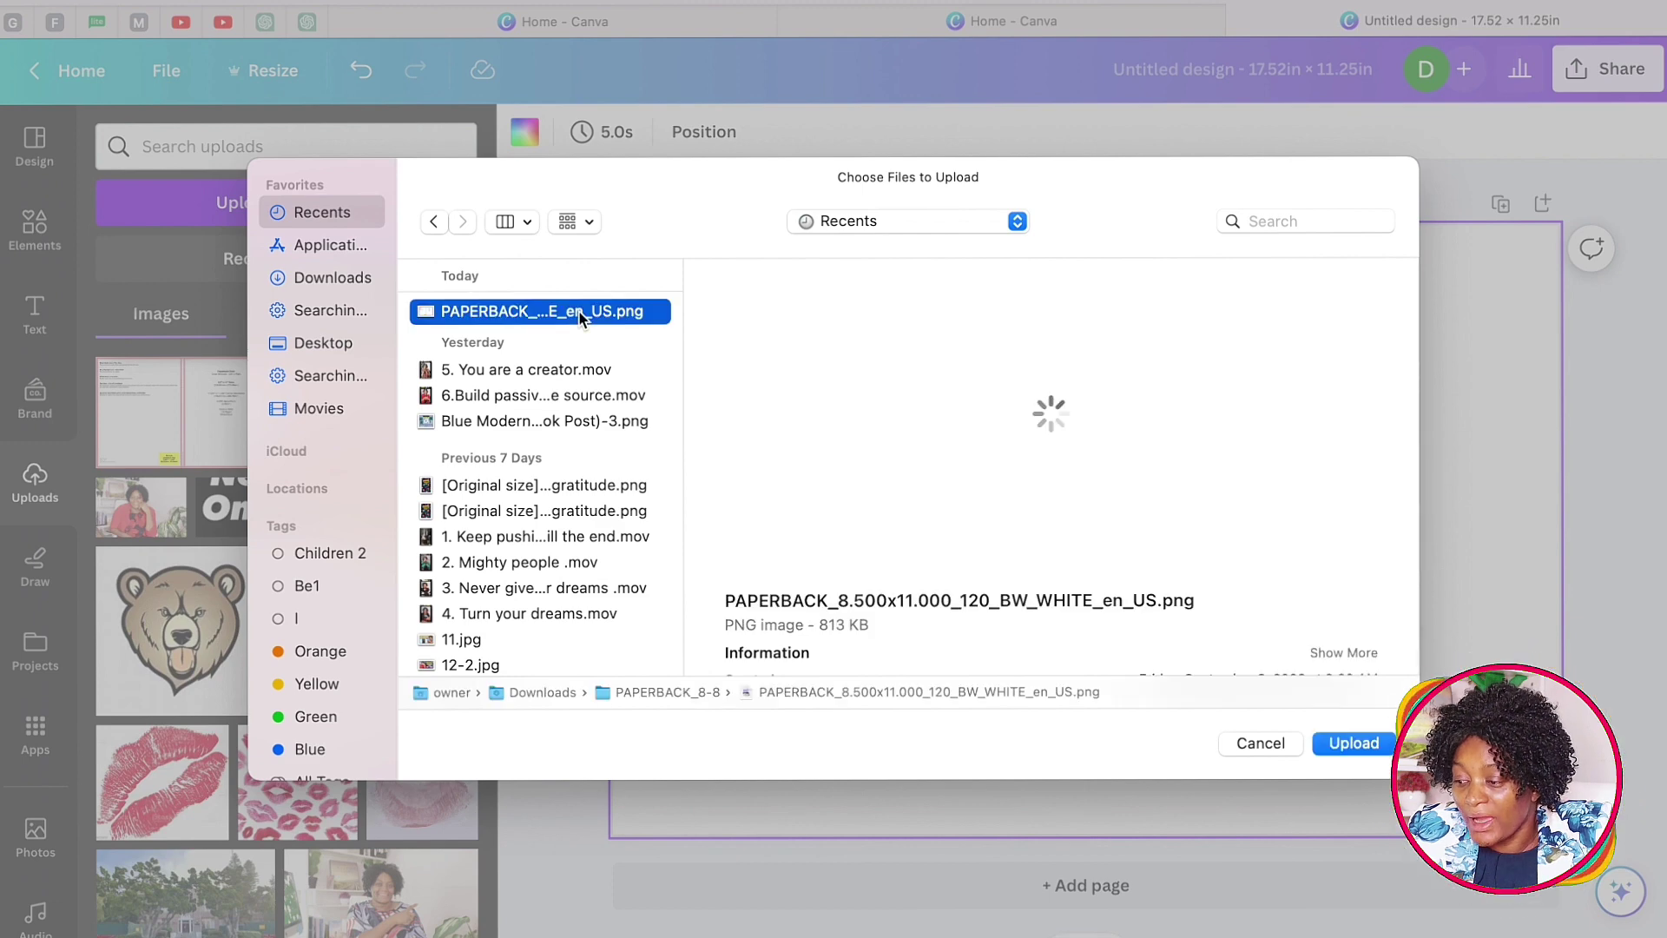
pyautogui.click(1352, 742)
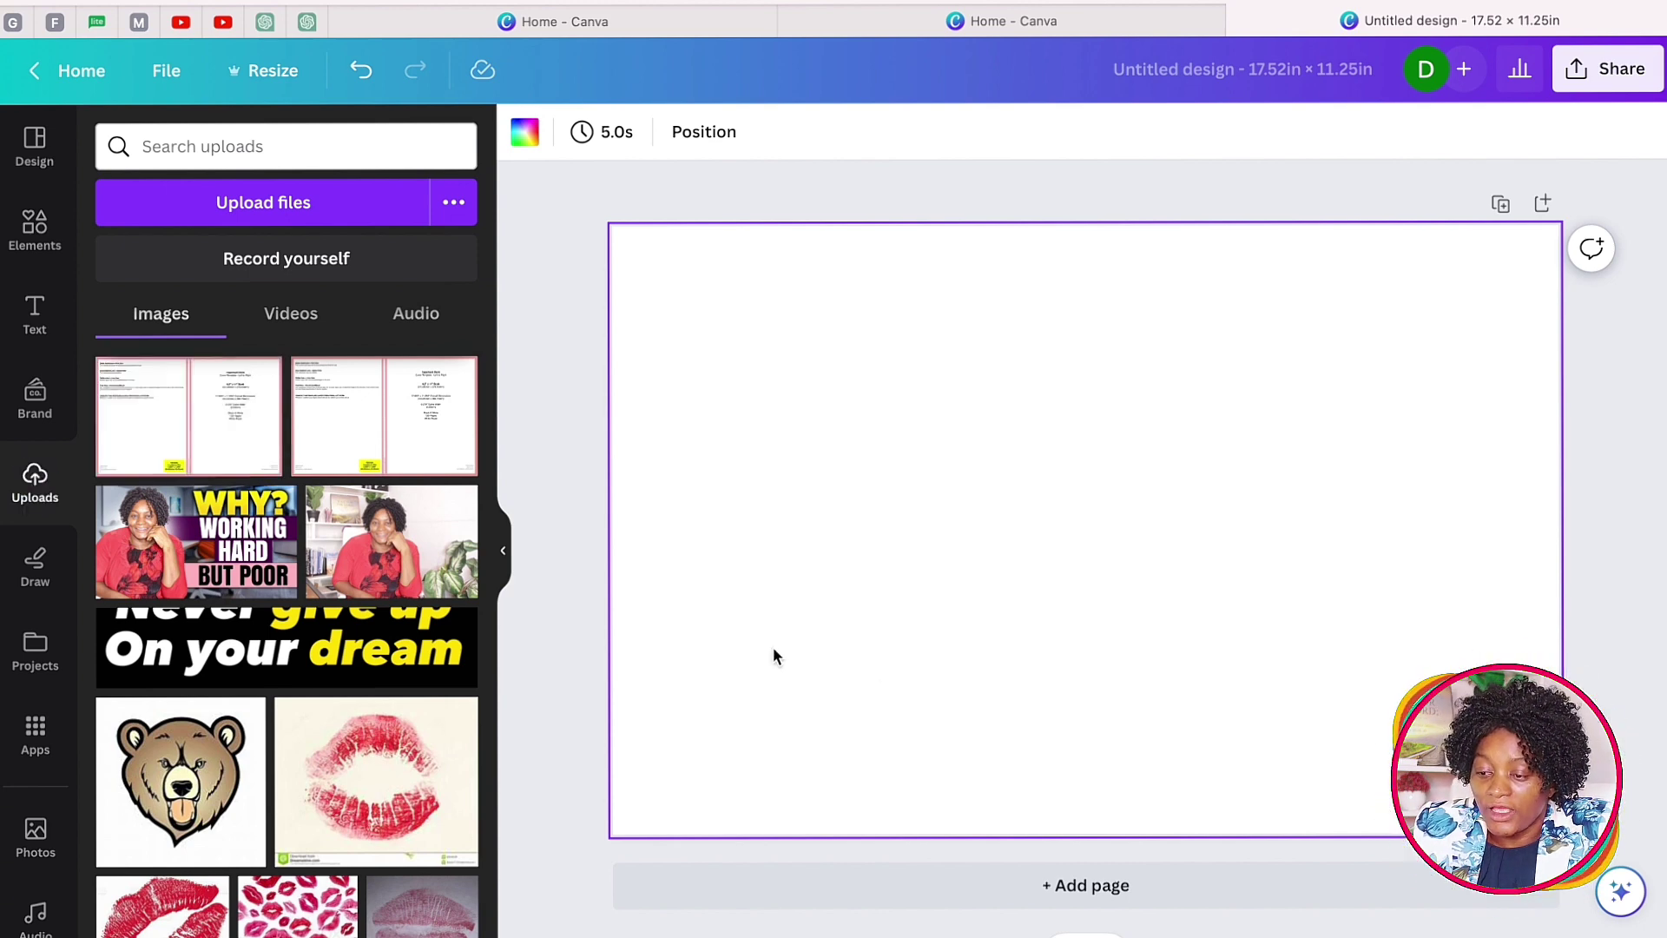
# Place the uploaded cover template so it fills the entire page and make it partly transparent.
pyautogui.click(203, 425)
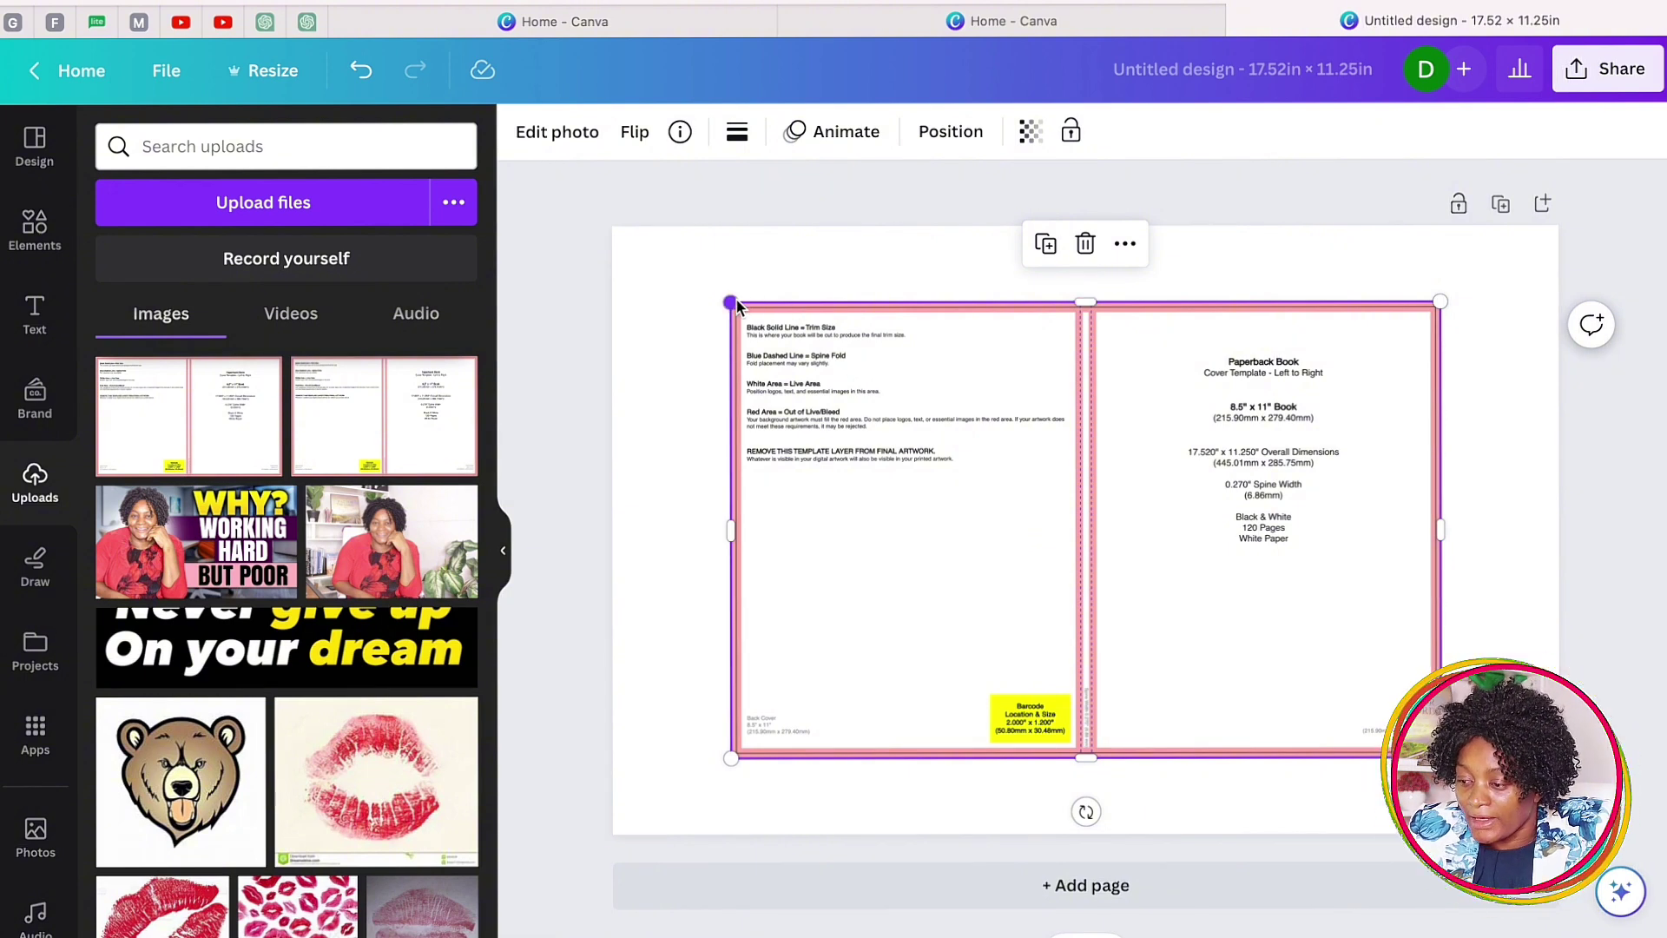
pyautogui.moveTo(734, 303); pyautogui.dragTo(604, 247)
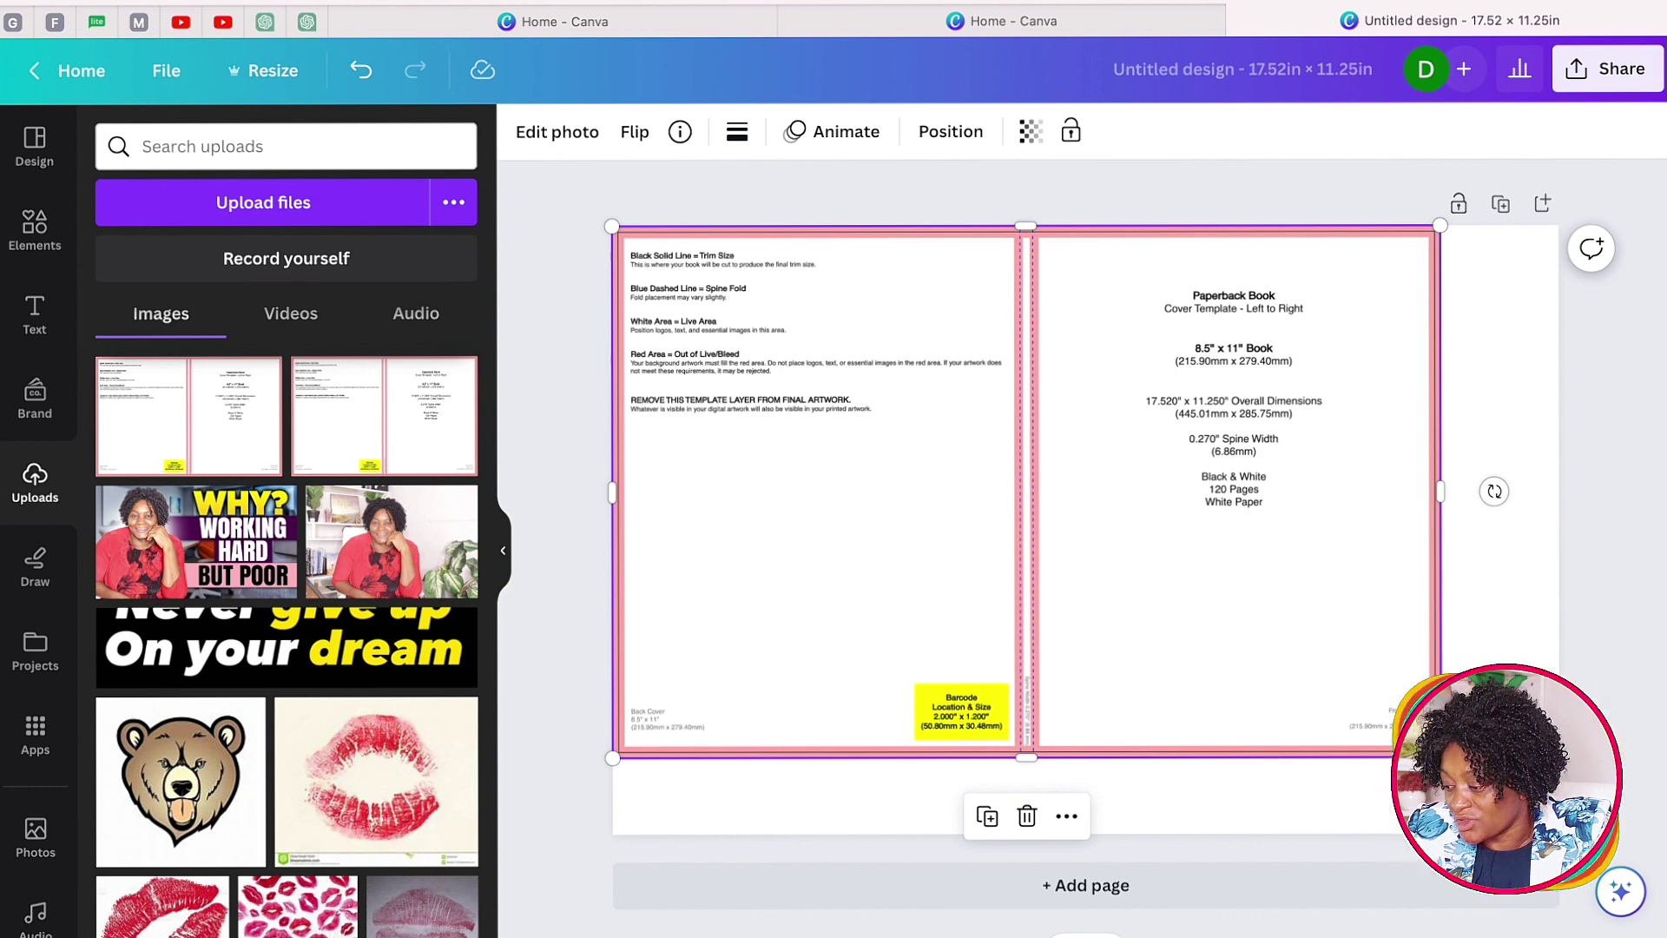
pyautogui.moveTo(1439, 758); pyautogui.dragTo(1559, 834)
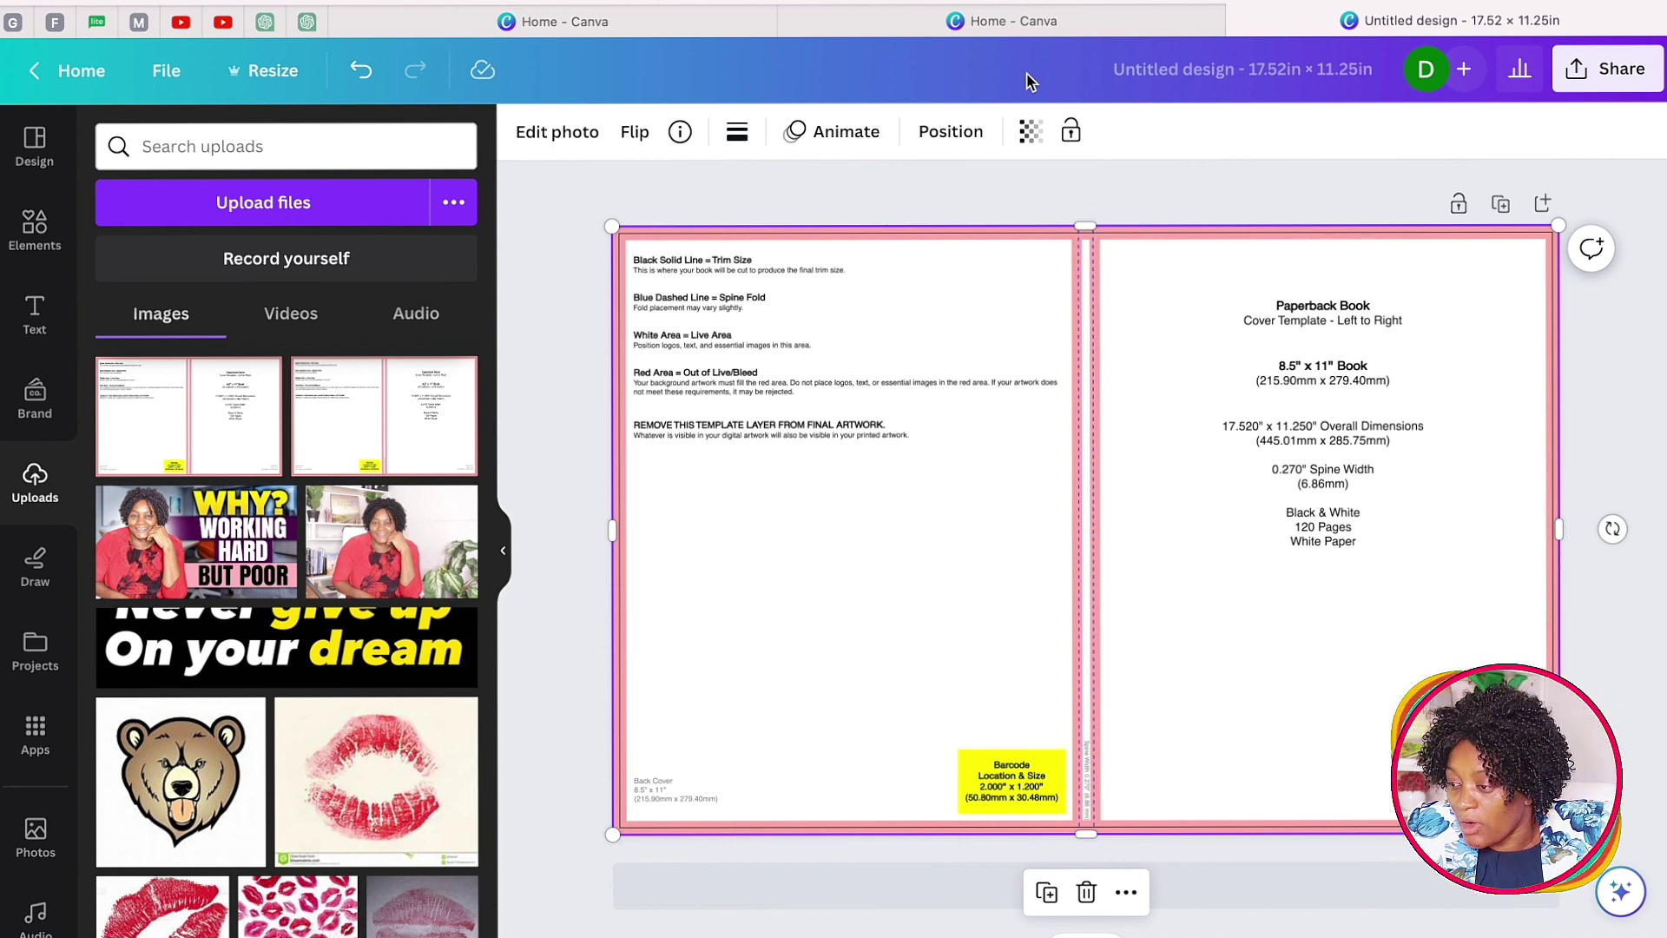
pyautogui.click(1033, 133)
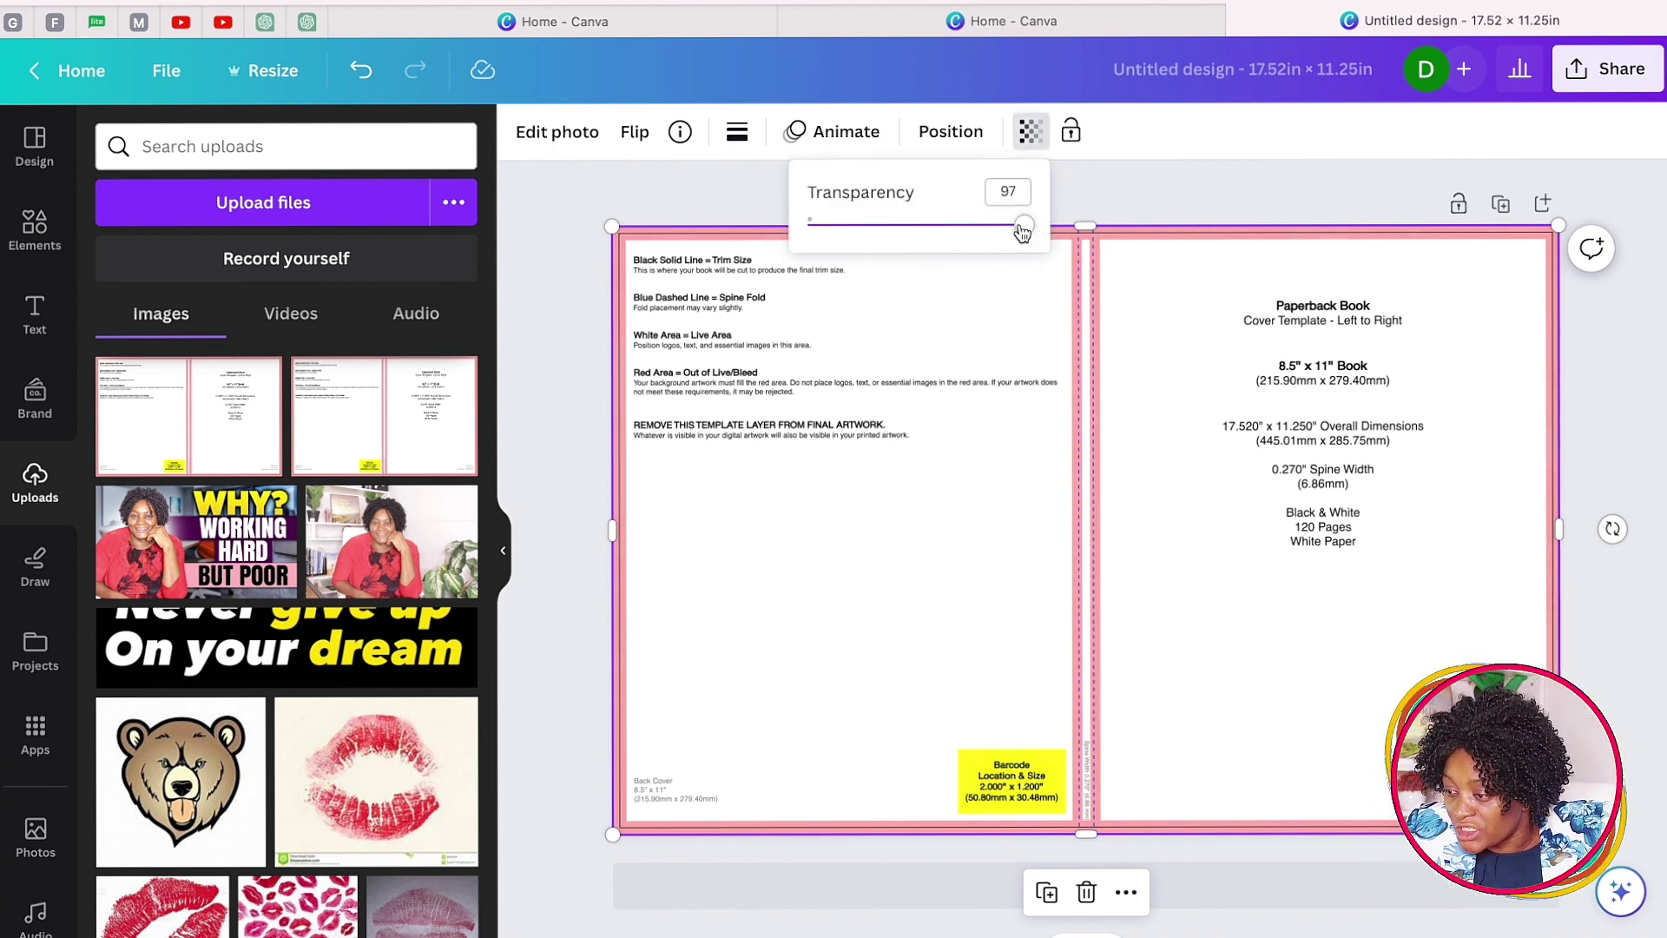
pyautogui.moveTo(1023, 228); pyautogui.dragTo(911, 243)
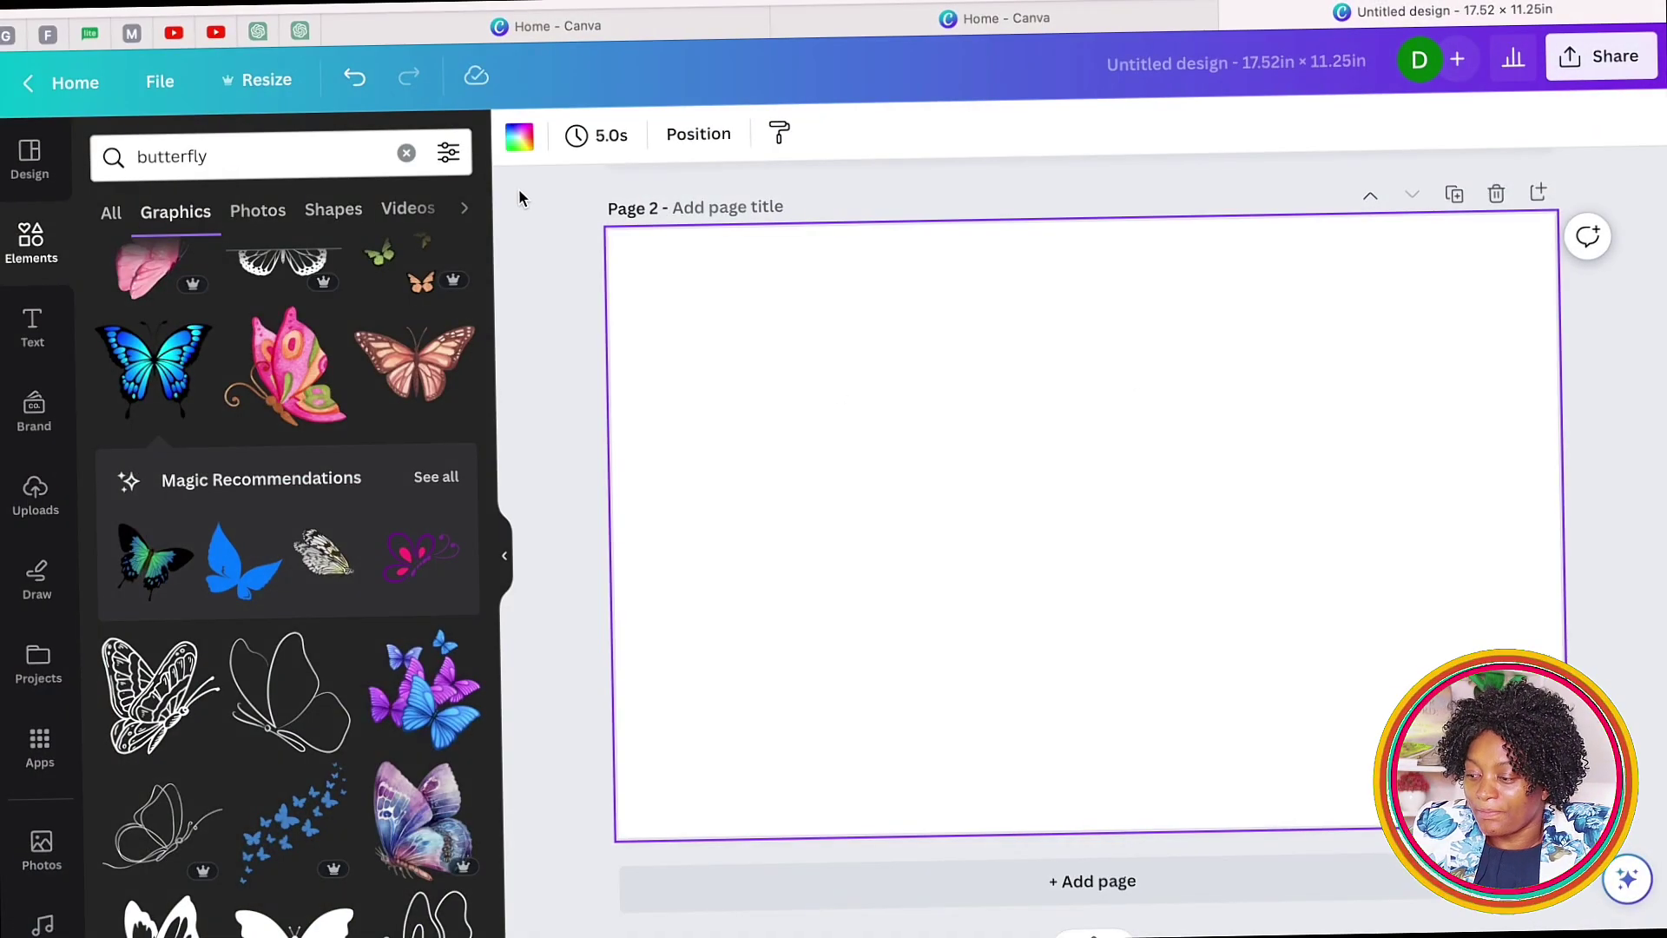
# Fill the background of page 2 with the red-to-purple gradient.
pyautogui.click(519, 137)
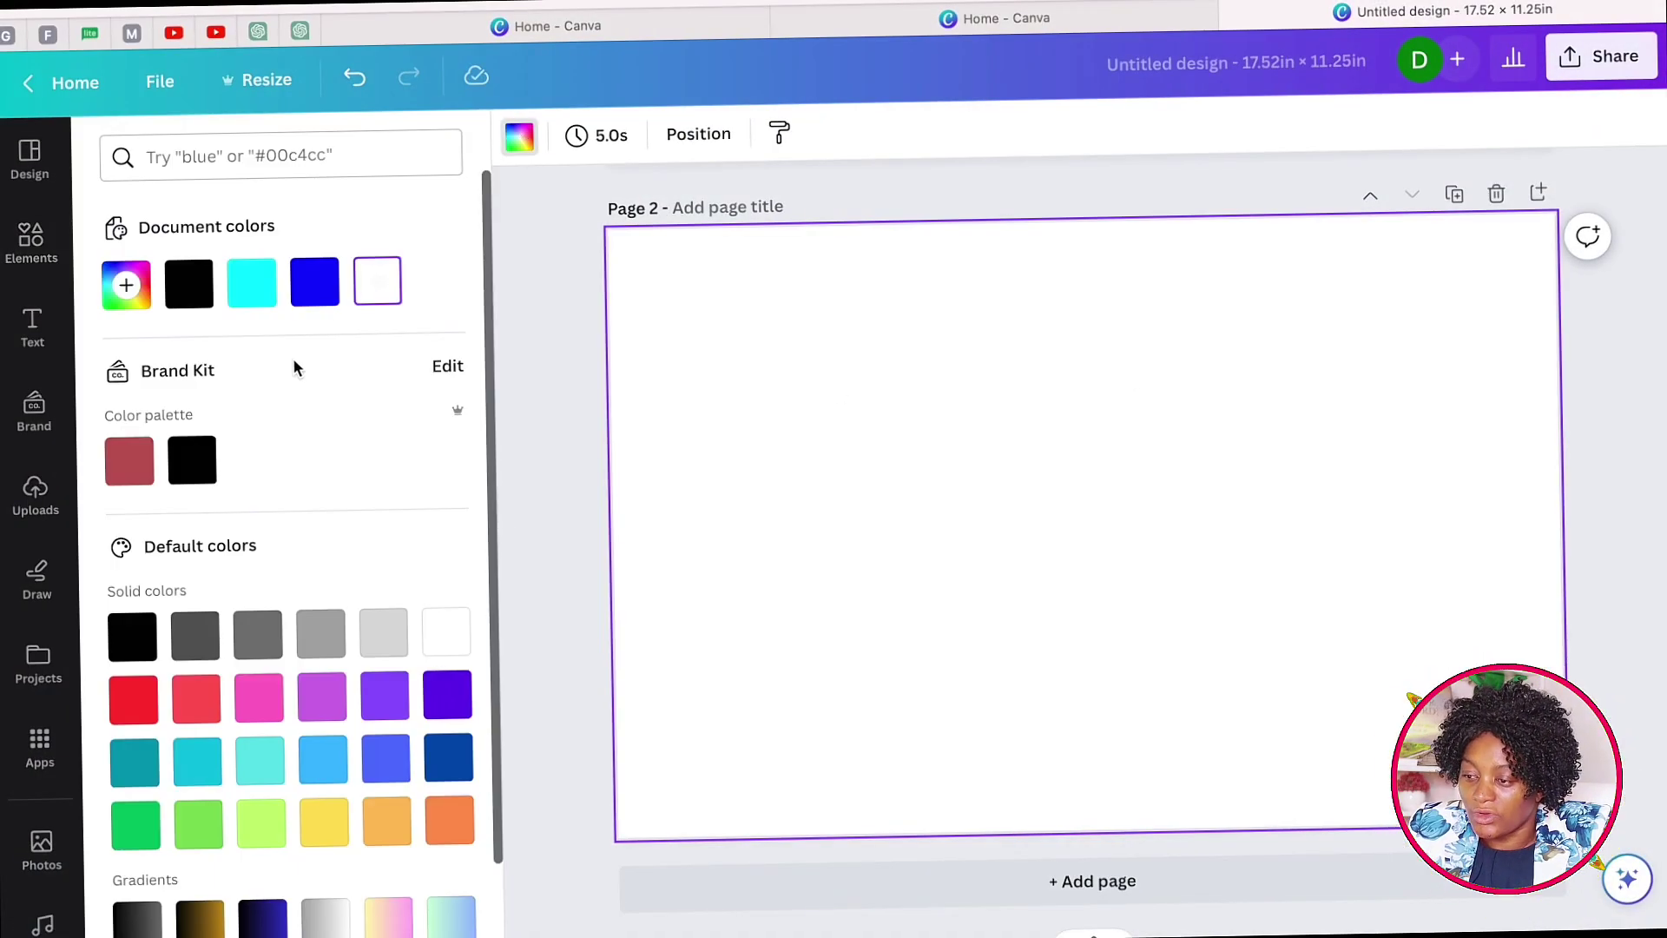
pyautogui.scroll(-2, 298, 521)
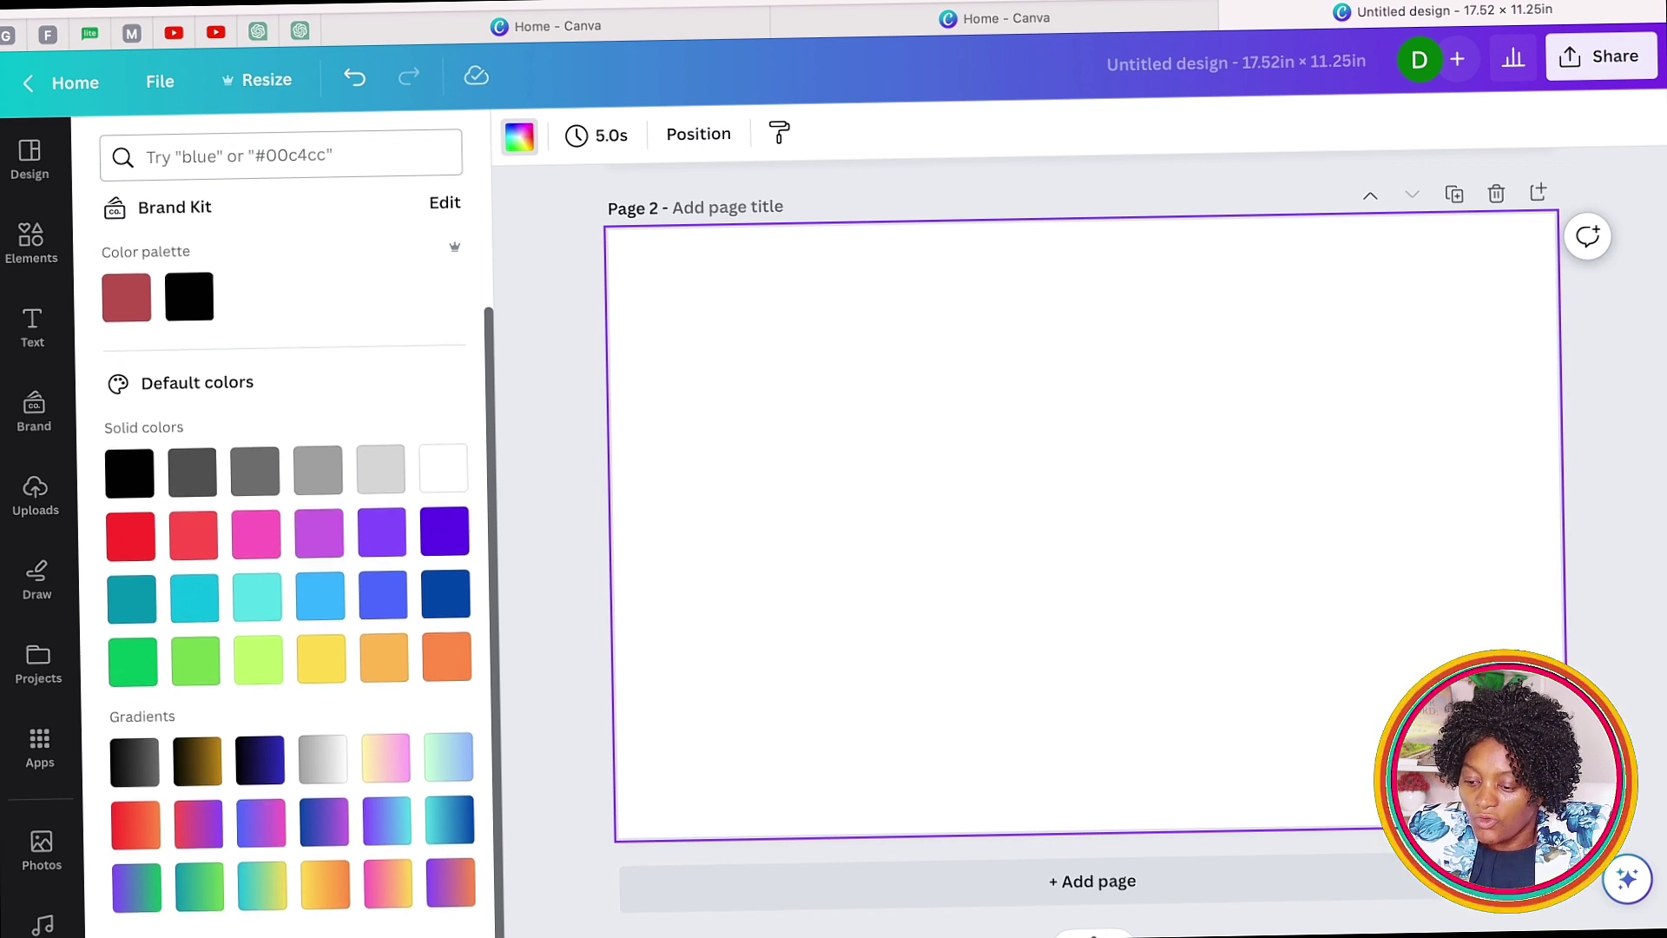
pyautogui.scroll(-1, 208, 781)
pyautogui.click(198, 745)
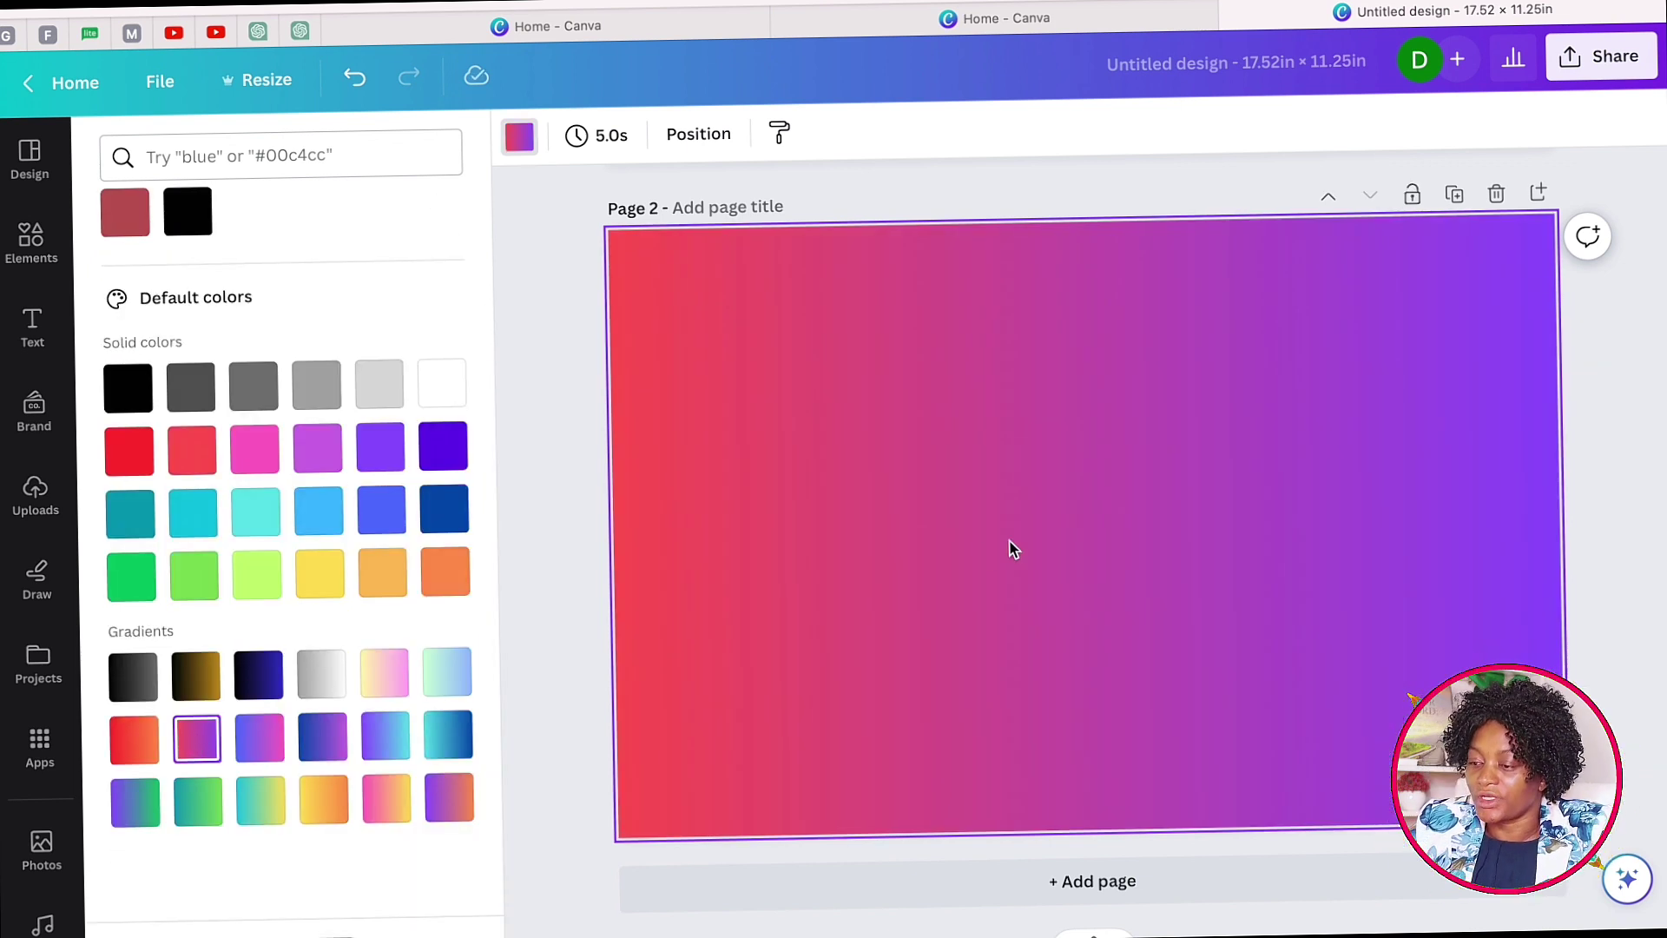
pyautogui.click(795, 556)
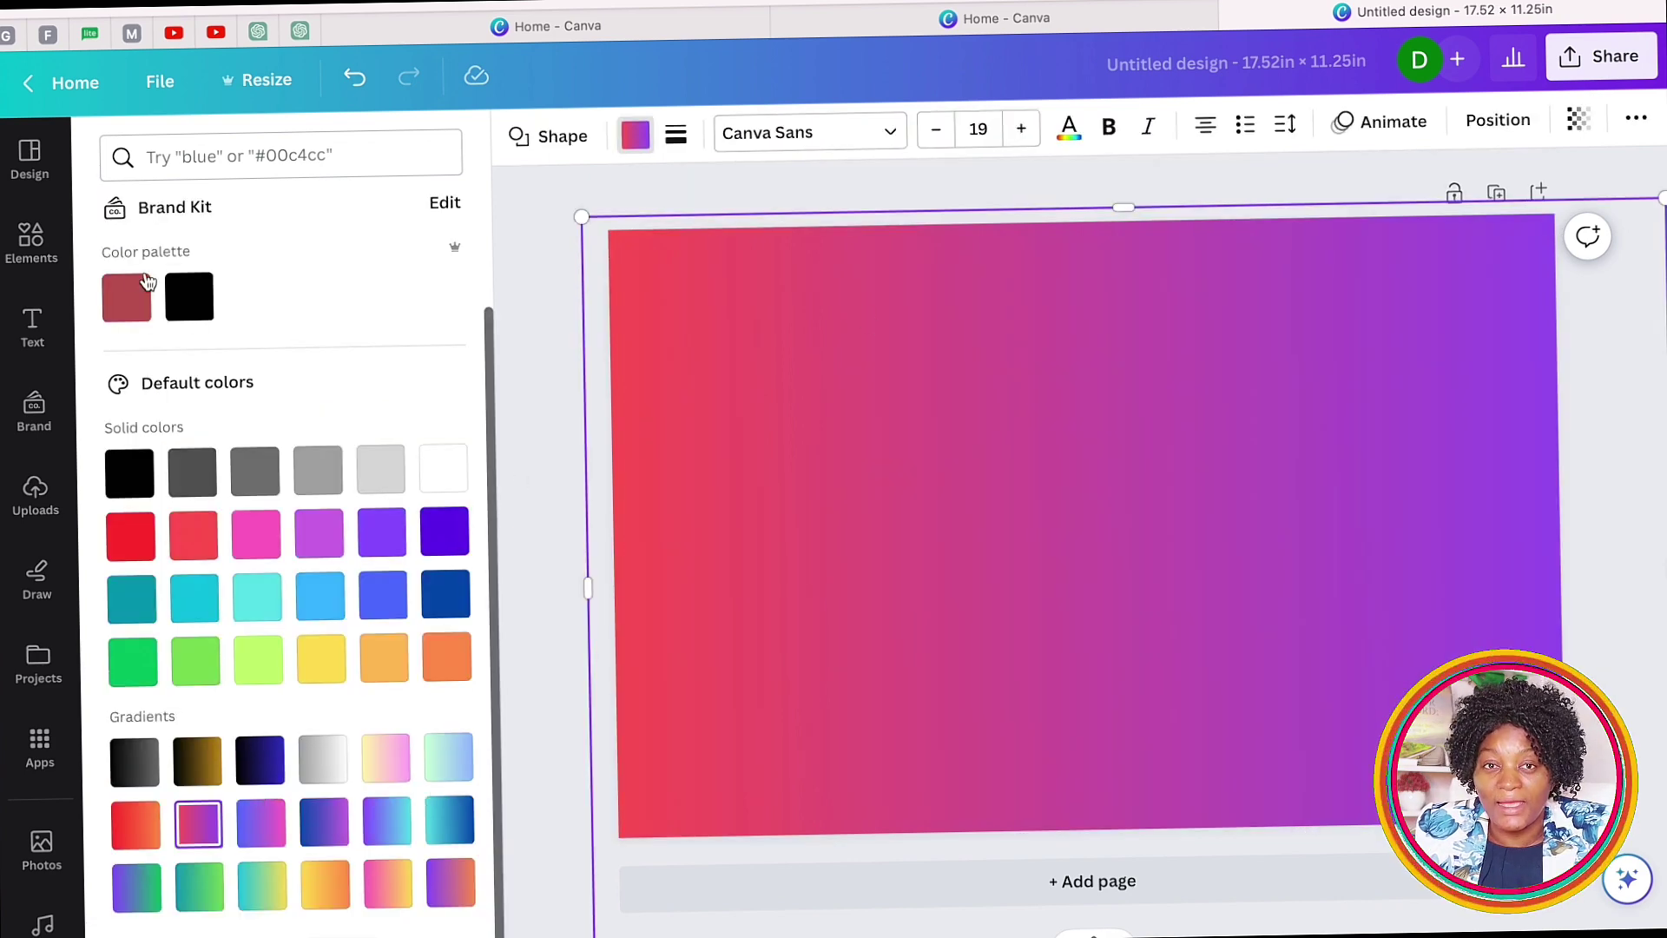
# Search the elements for butterfly graphics and add the blue and black butterfly to the gradient page.
pyautogui.click(28, 241)
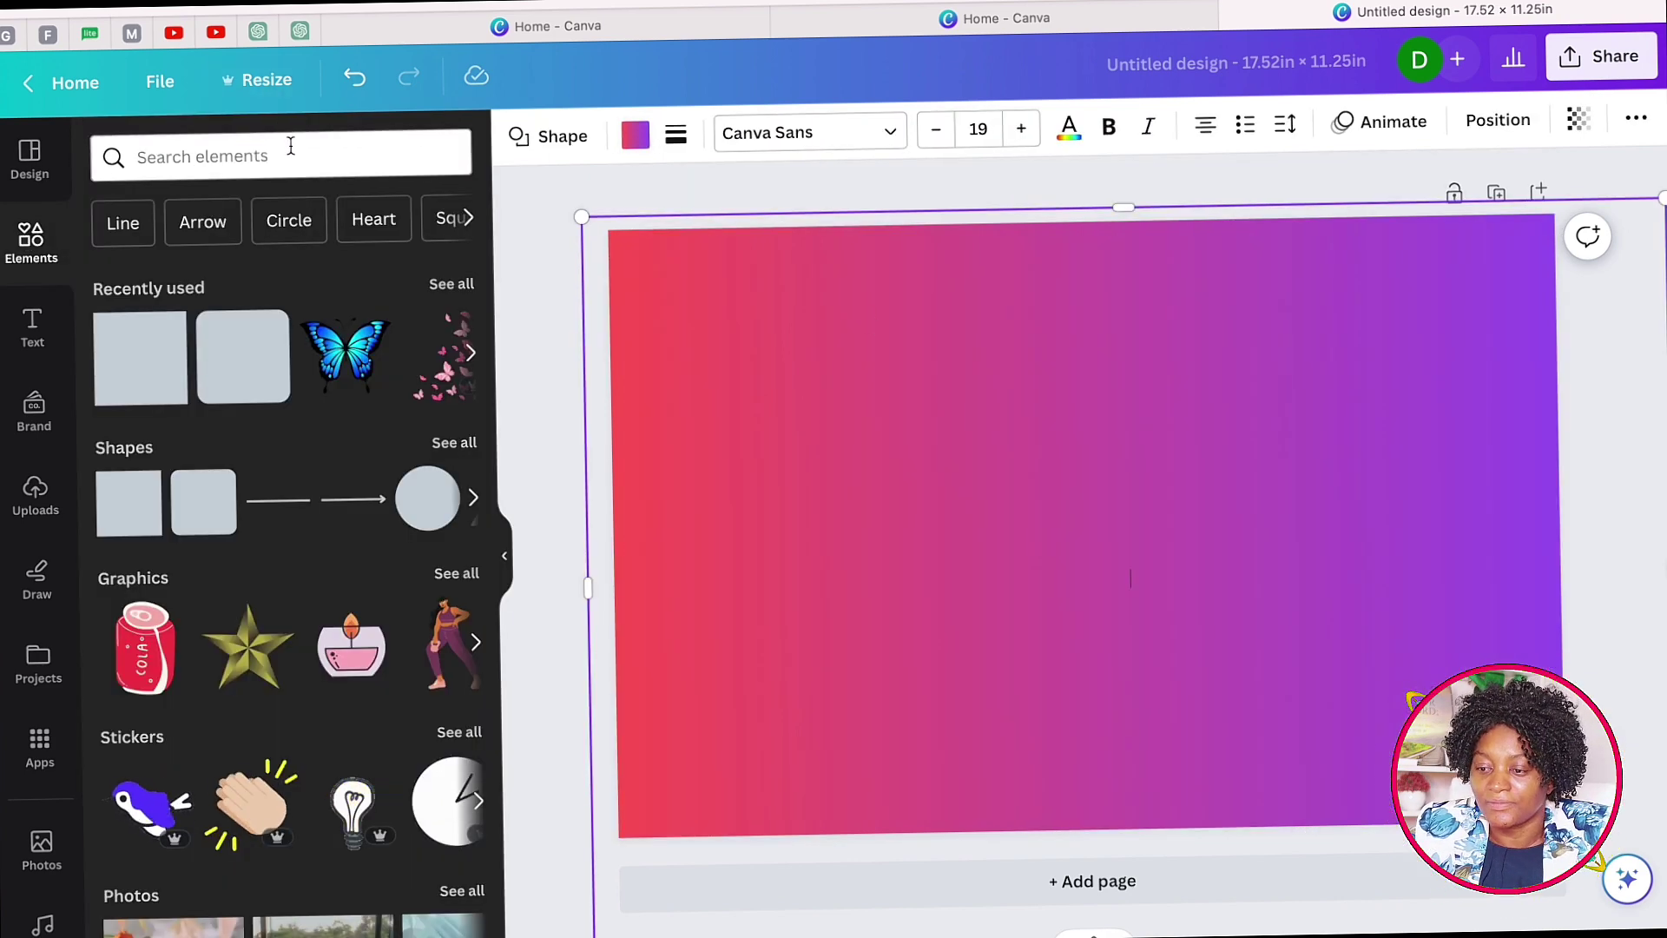
pyautogui.click(291, 147)
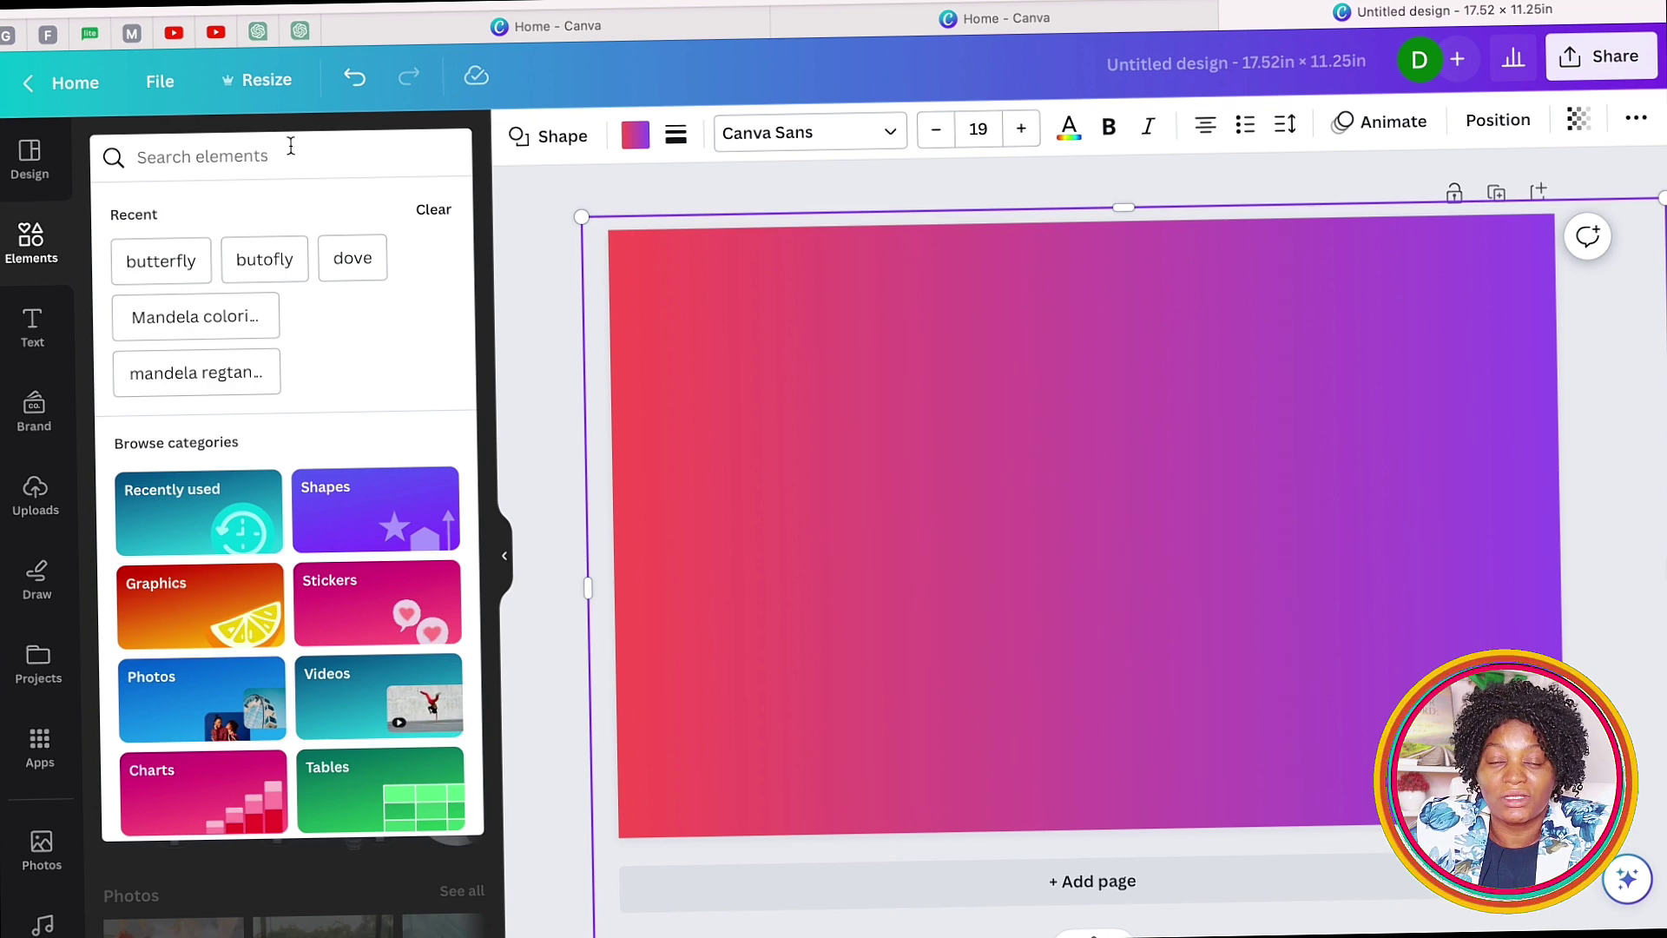
pyautogui.click(160, 260)
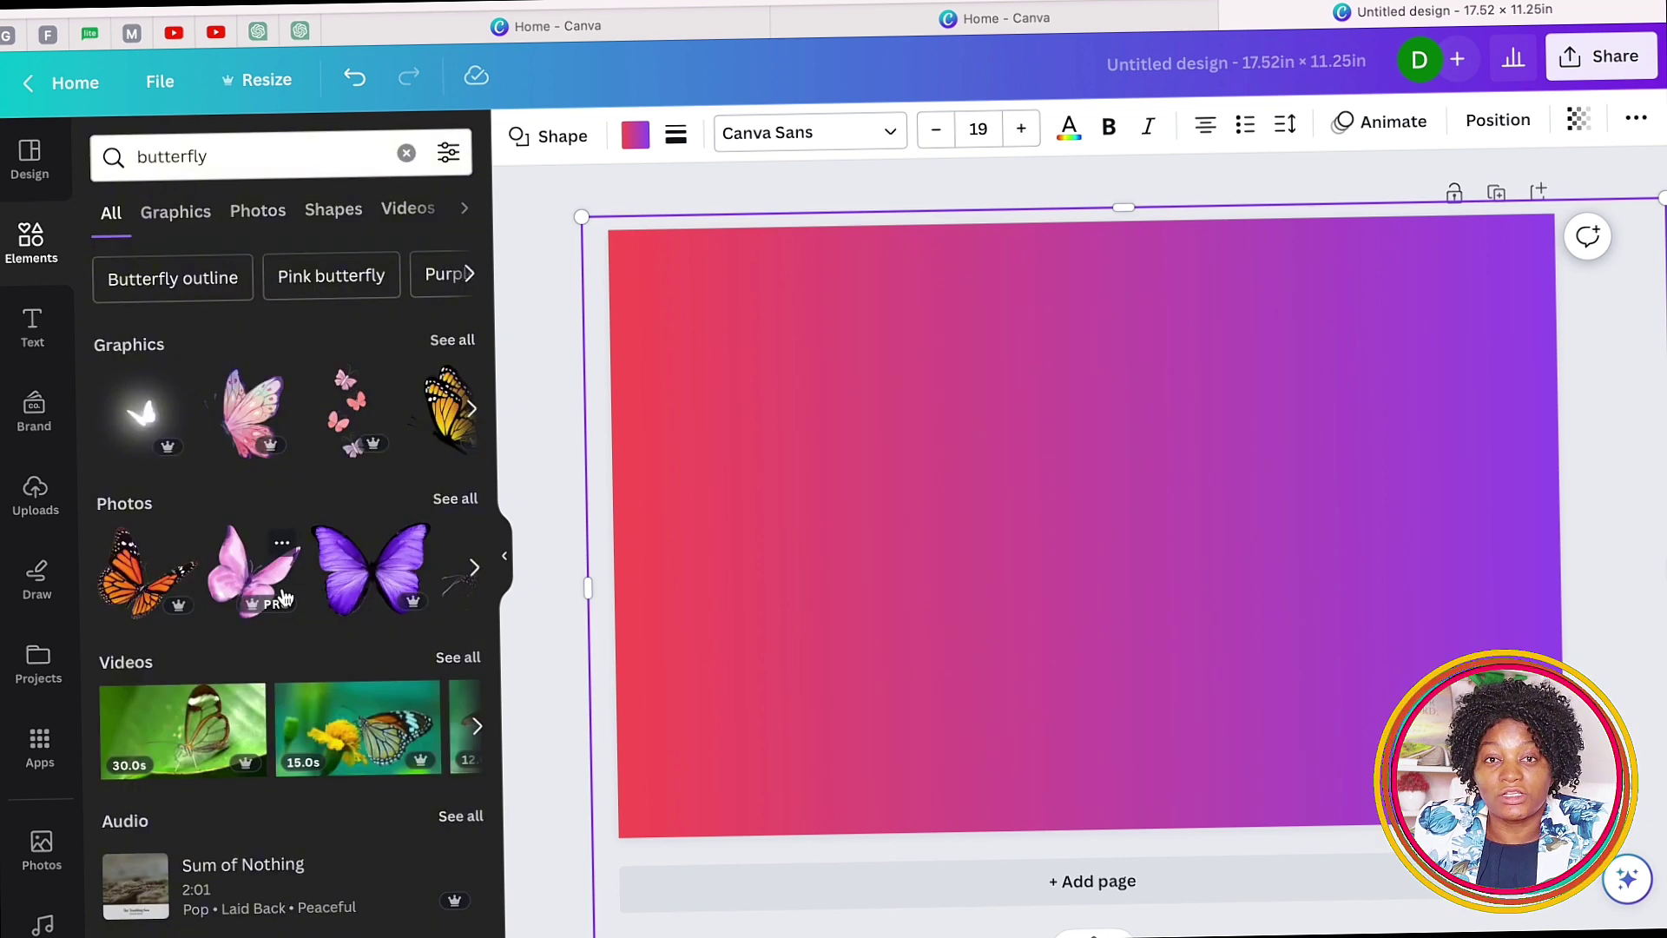
pyautogui.scroll(-1, 356, 393)
pyautogui.click(445, 318)
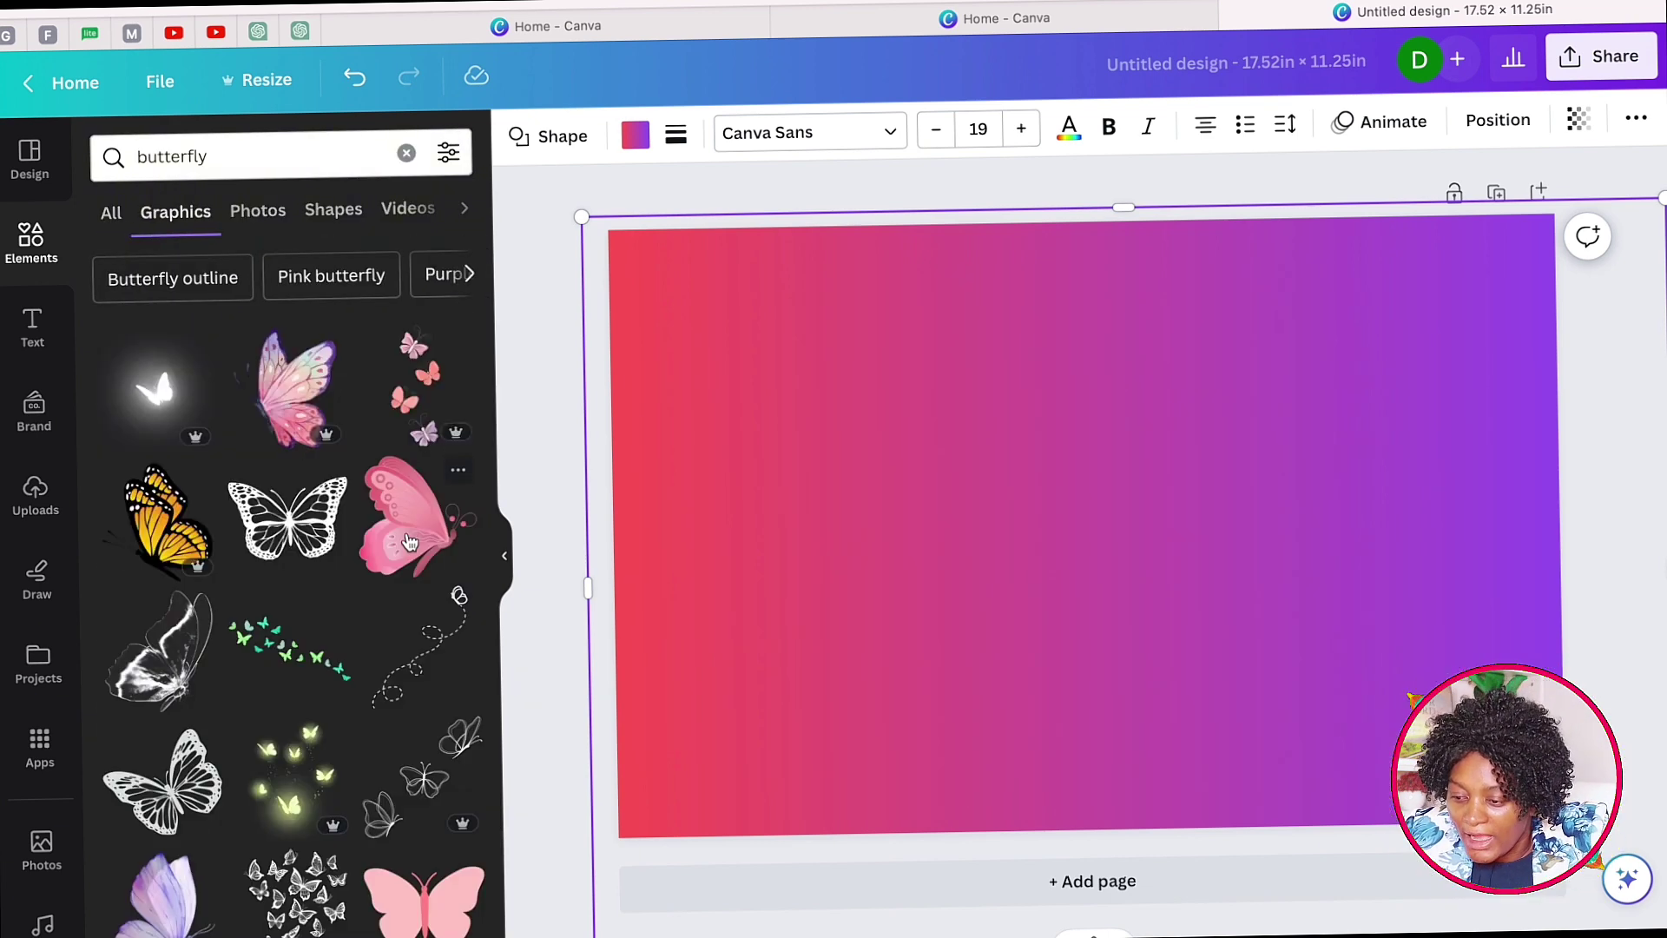
pyautogui.scroll(-5, 410, 542)
pyautogui.scroll(-5, 410, 542)
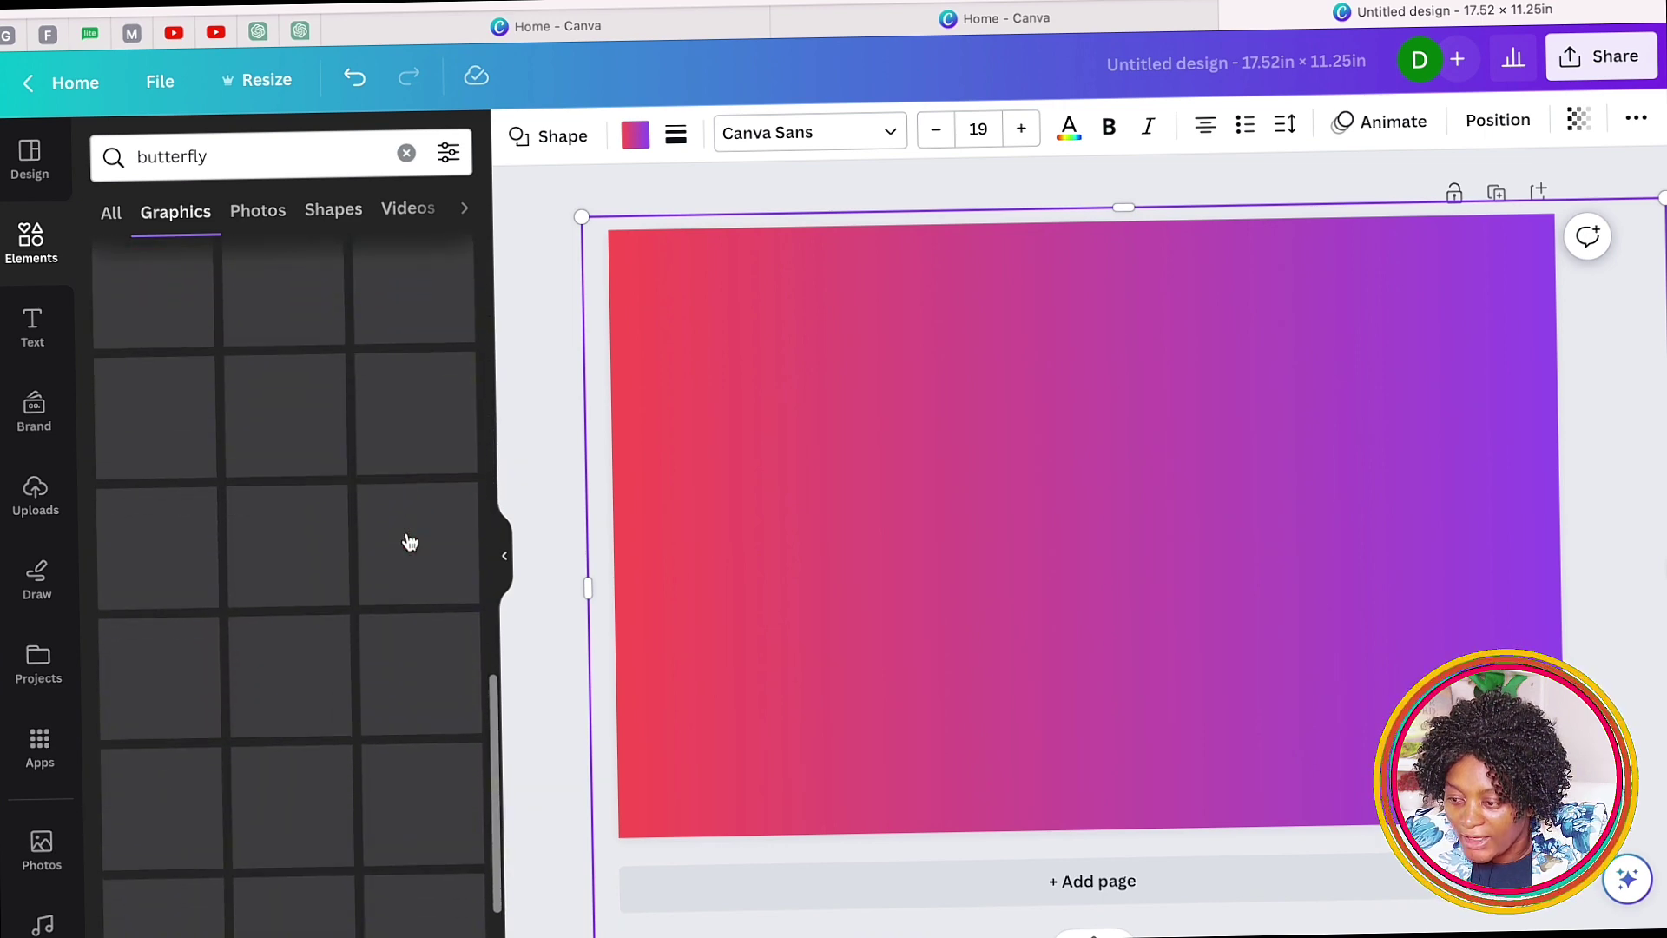
pyautogui.click(153, 365)
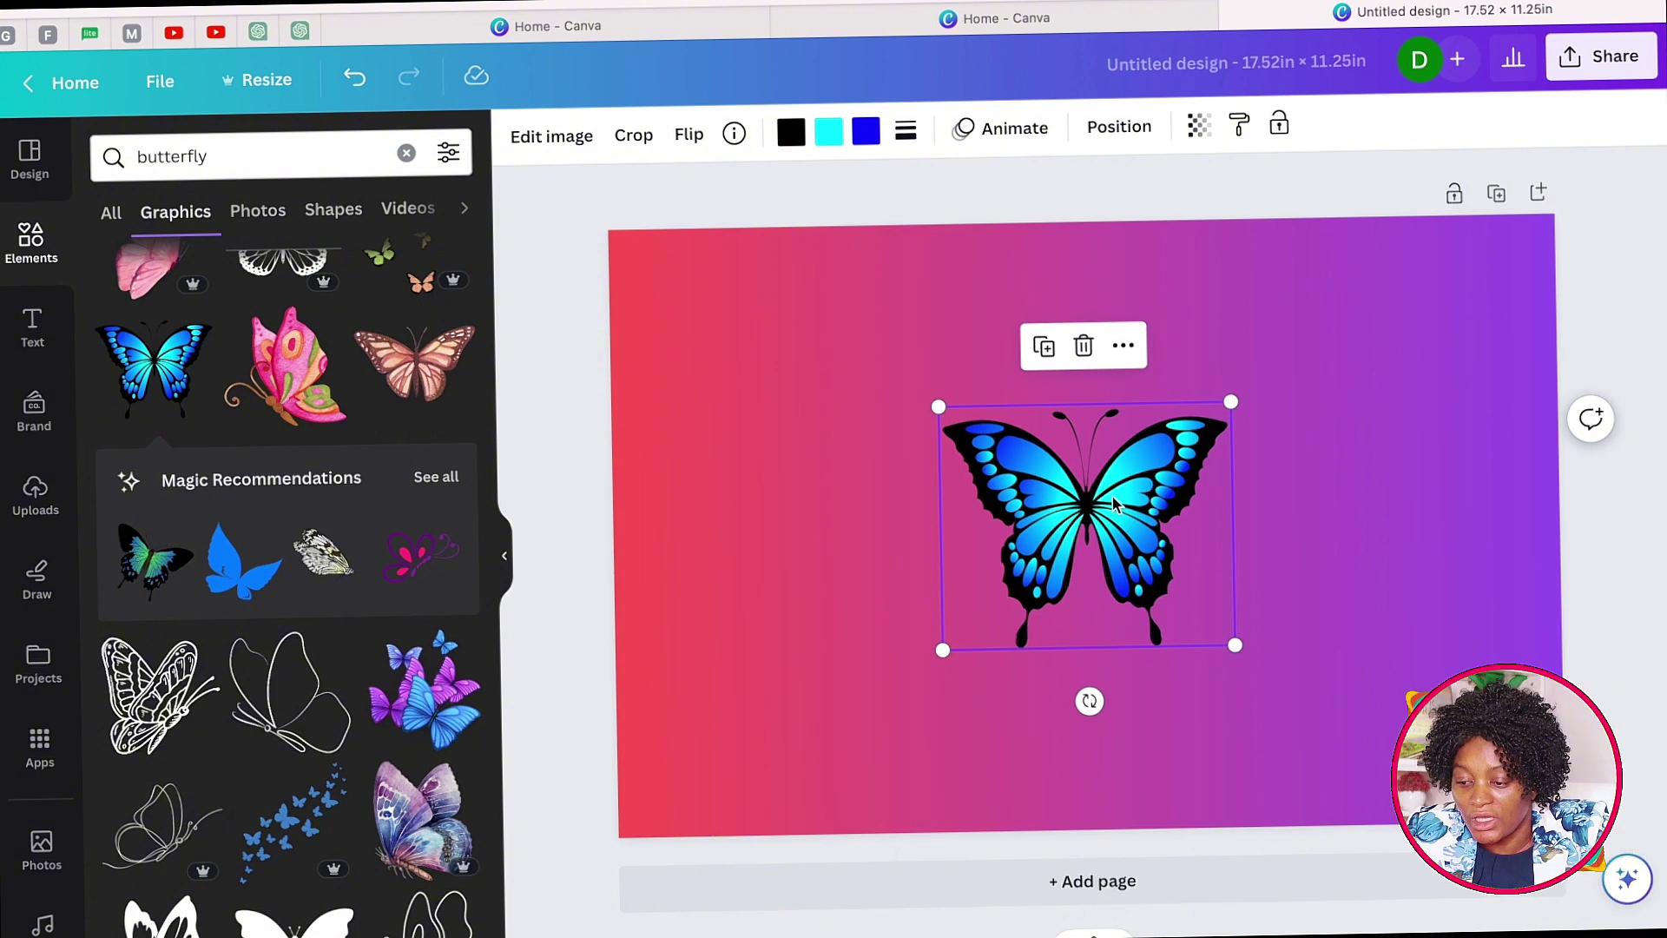
# Shrink the butterfly to about 1.15 x 0.96 in in the page's bottom-left corner and line up two copies beside it.
pyautogui.moveTo(1231, 402); pyautogui.dragTo(647, 821)
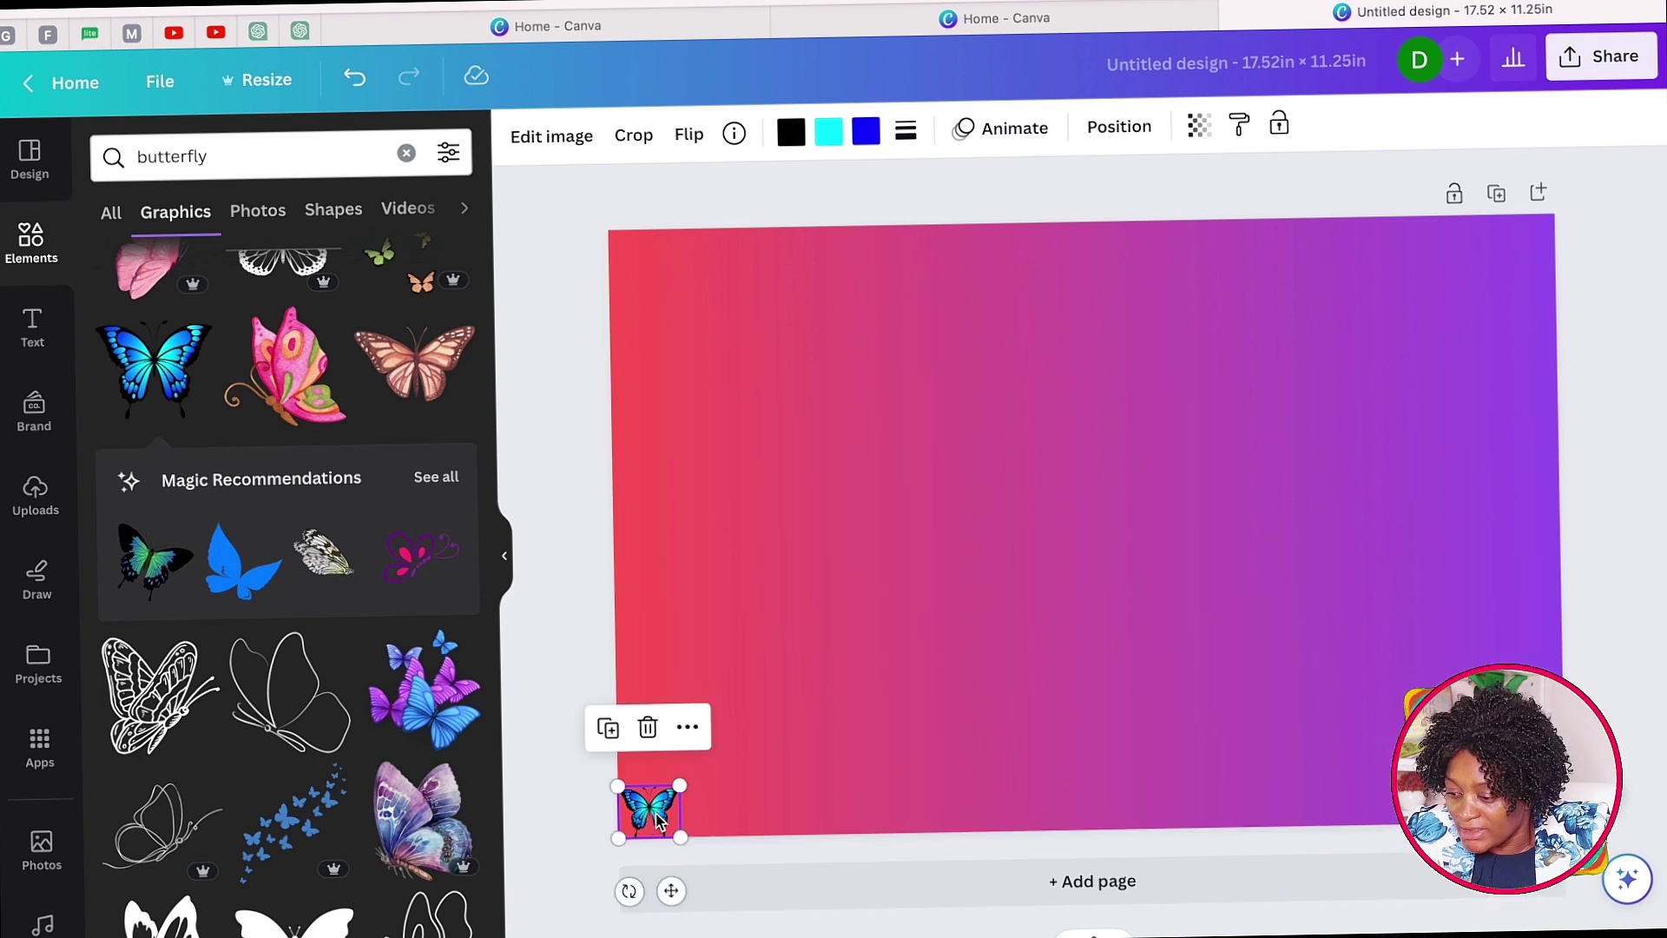
pyautogui.hotkey('shift', 'Right')
pyautogui.hotkey('shift', 'Down')
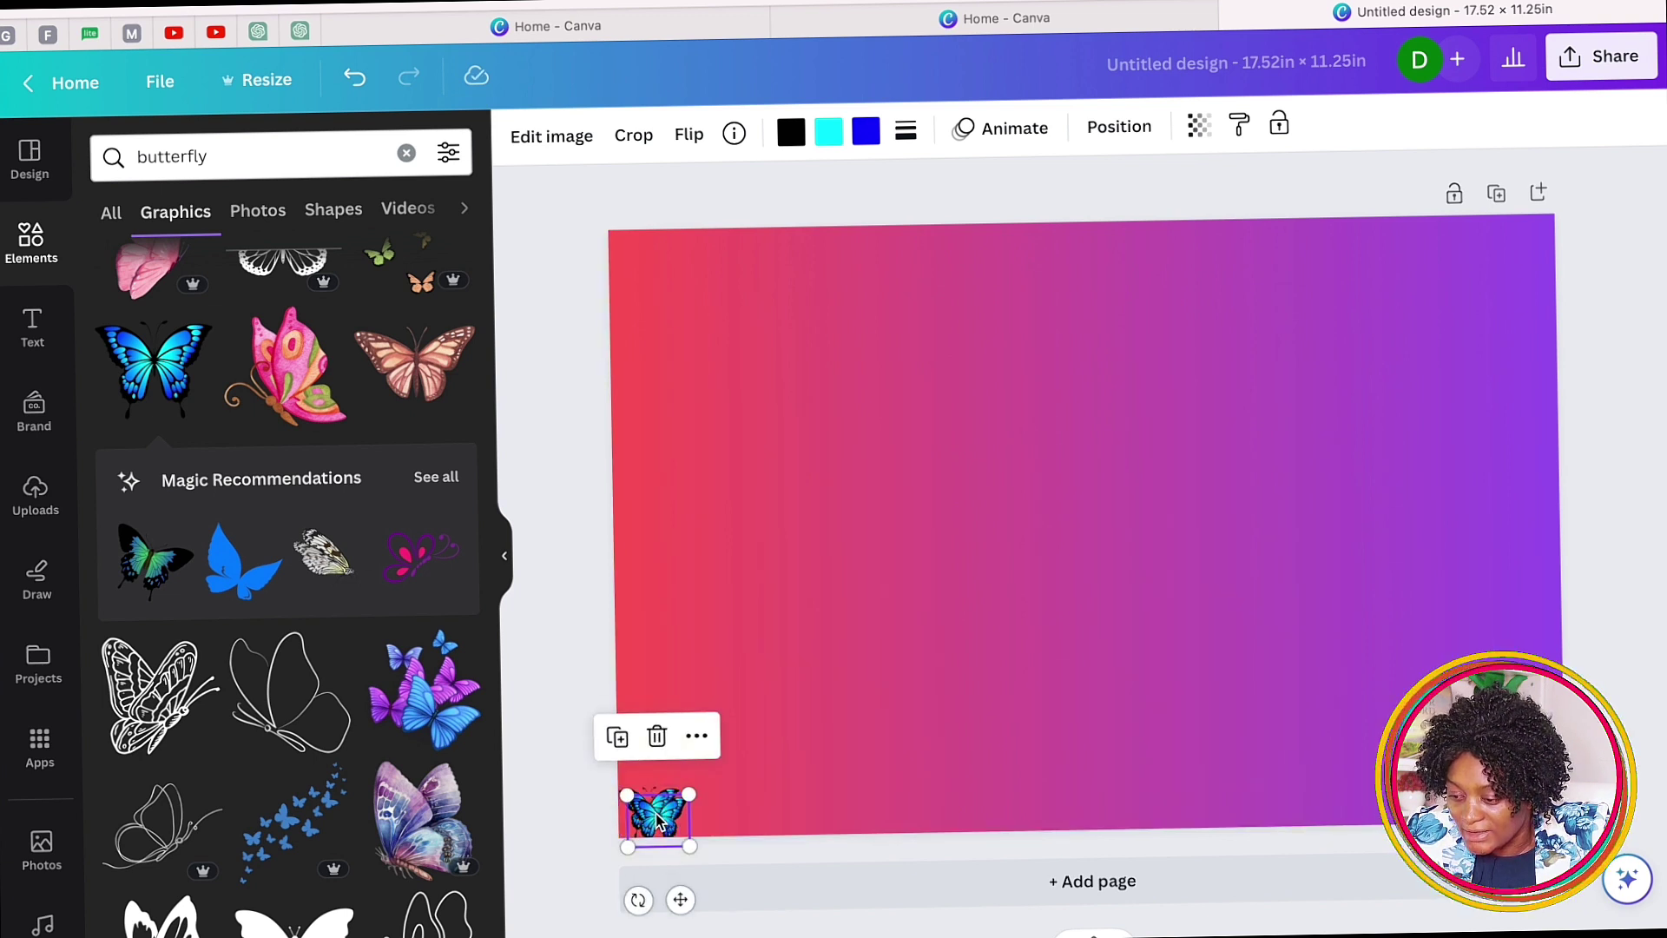
pyautogui.moveTo(657, 820); pyautogui.dragTo(778, 812)
pyautogui.click(675, 835)
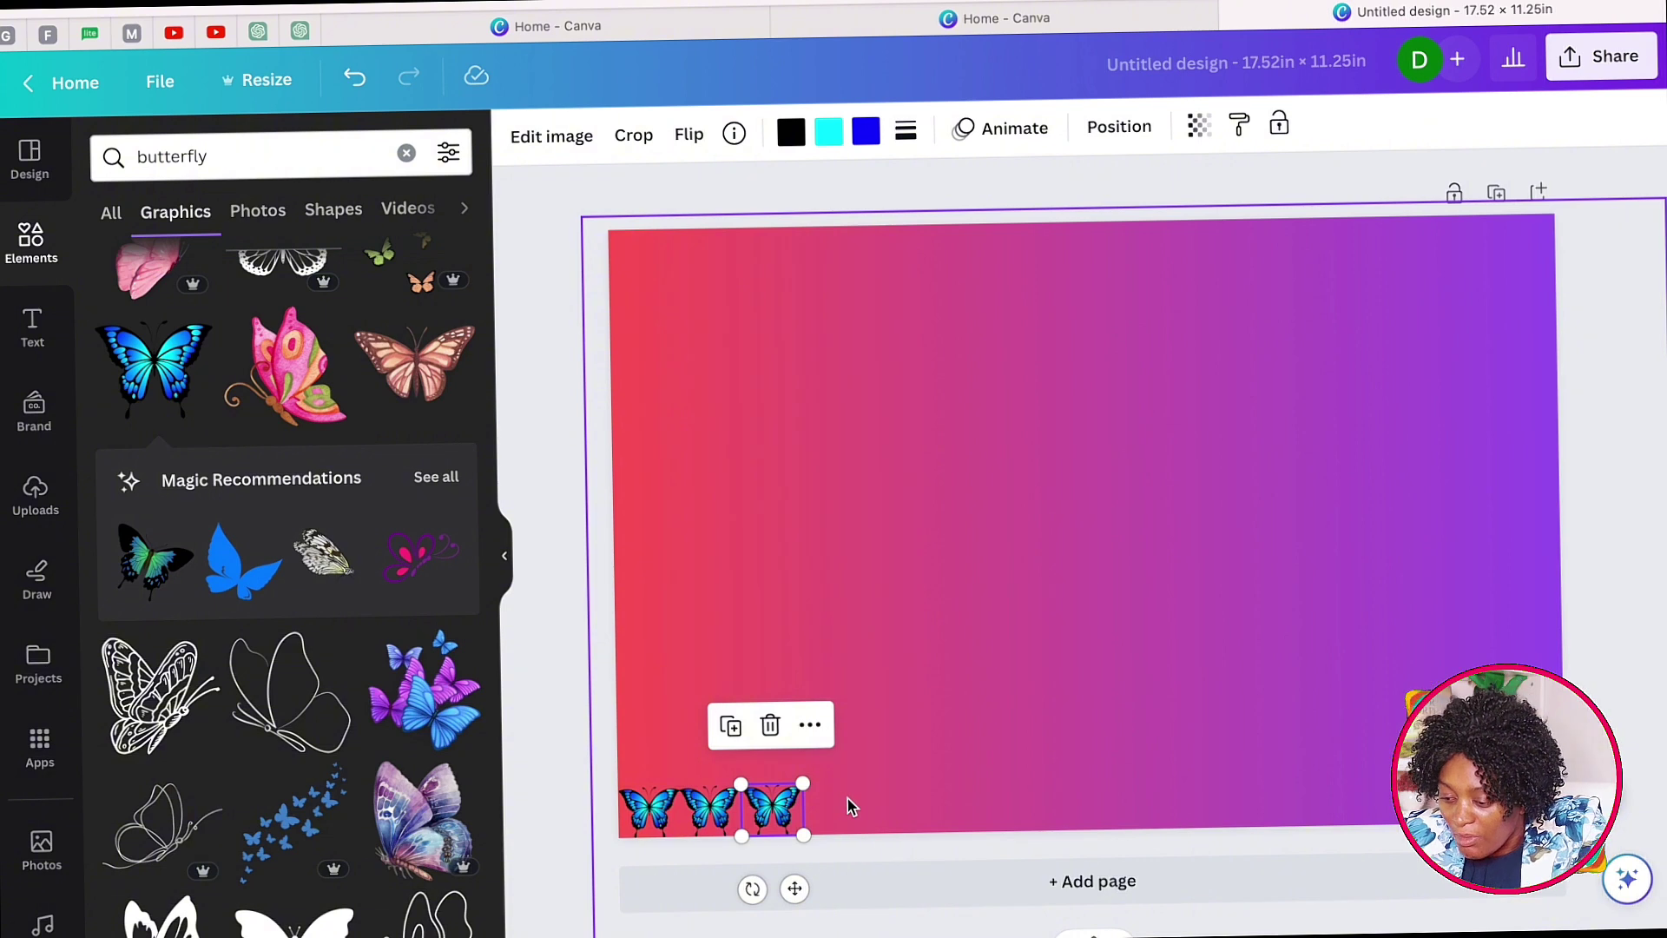
# Copy the three butterflies repeatedly along the bottom edge until they form a row across the page.
pyautogui.click(676, 812)
pyautogui.keyDown('shift'); pyautogui.click(703, 811); pyautogui.keyUp('shift')
pyautogui.keyDown('shift'); pyautogui.click(785, 808); pyautogui.keyUp('shift')
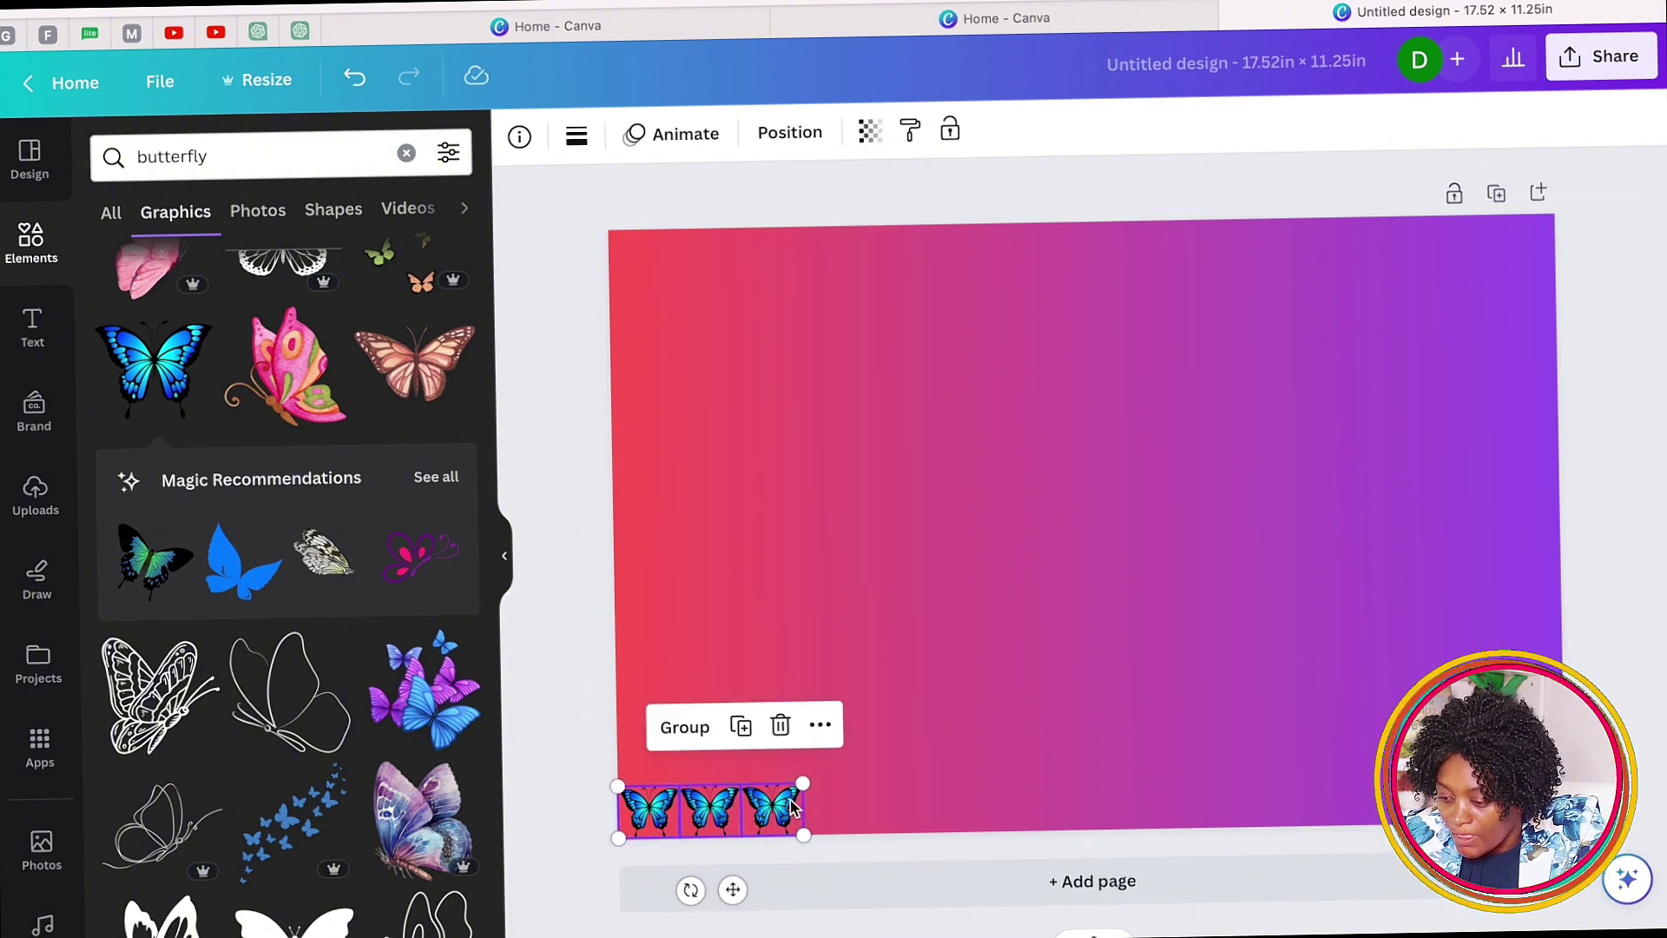
pyautogui.hotkey('shift', 'Right')
pyautogui.hotkey('shift', 'Down')
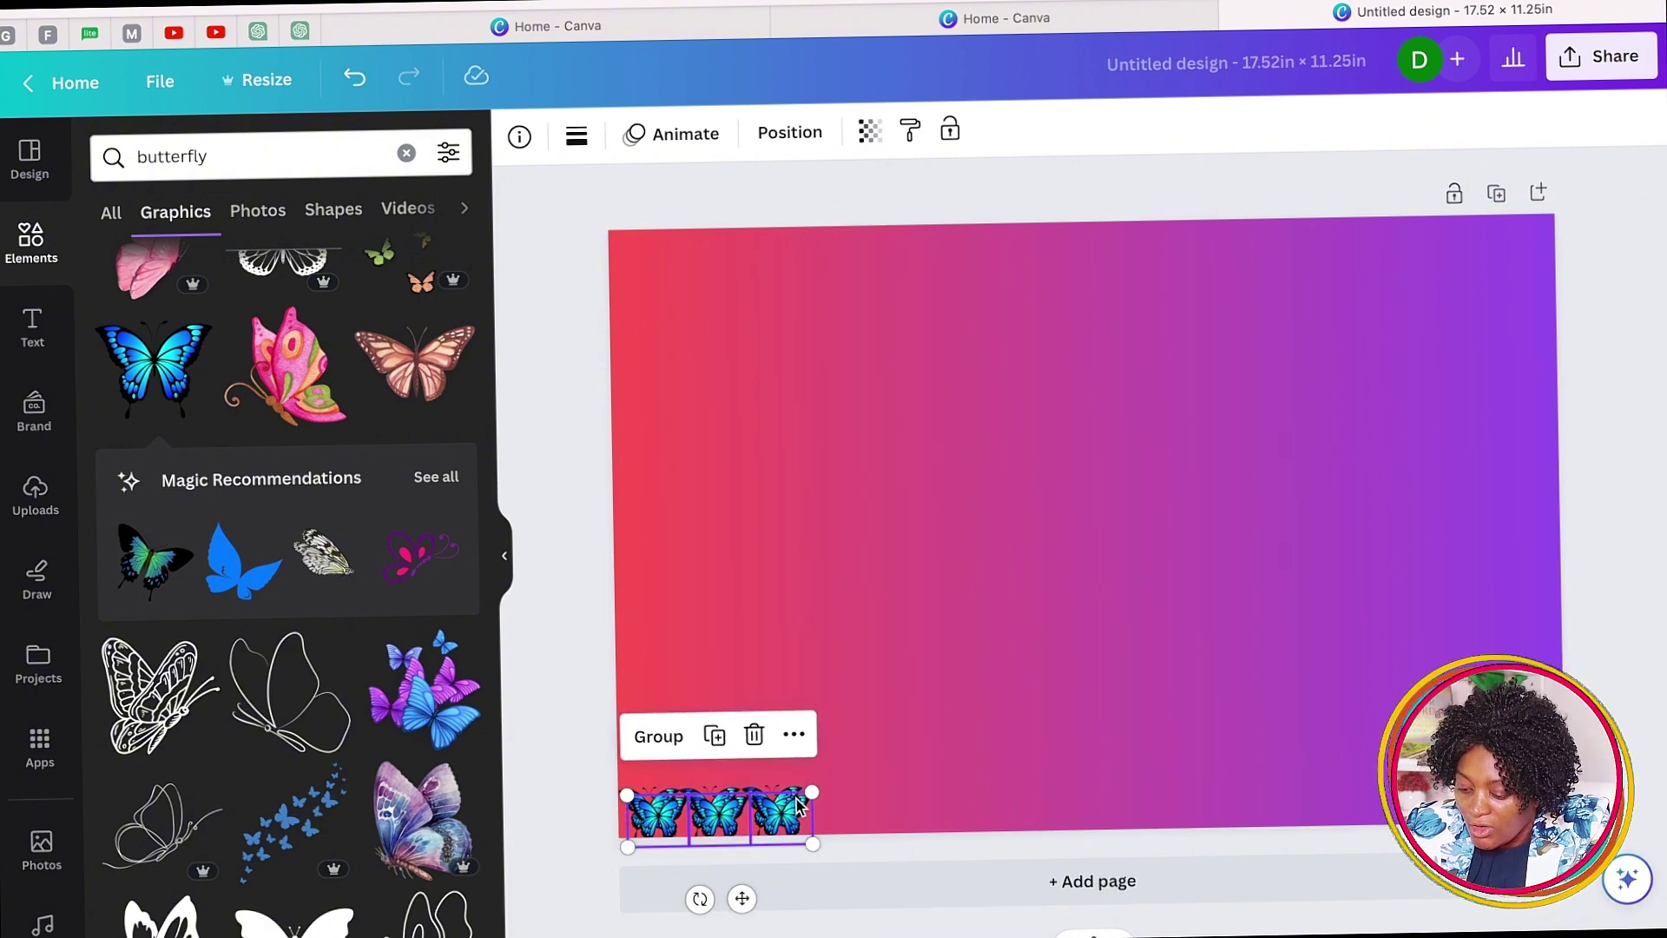
pyautogui.moveTo(798, 806); pyautogui.dragTo(973, 799)
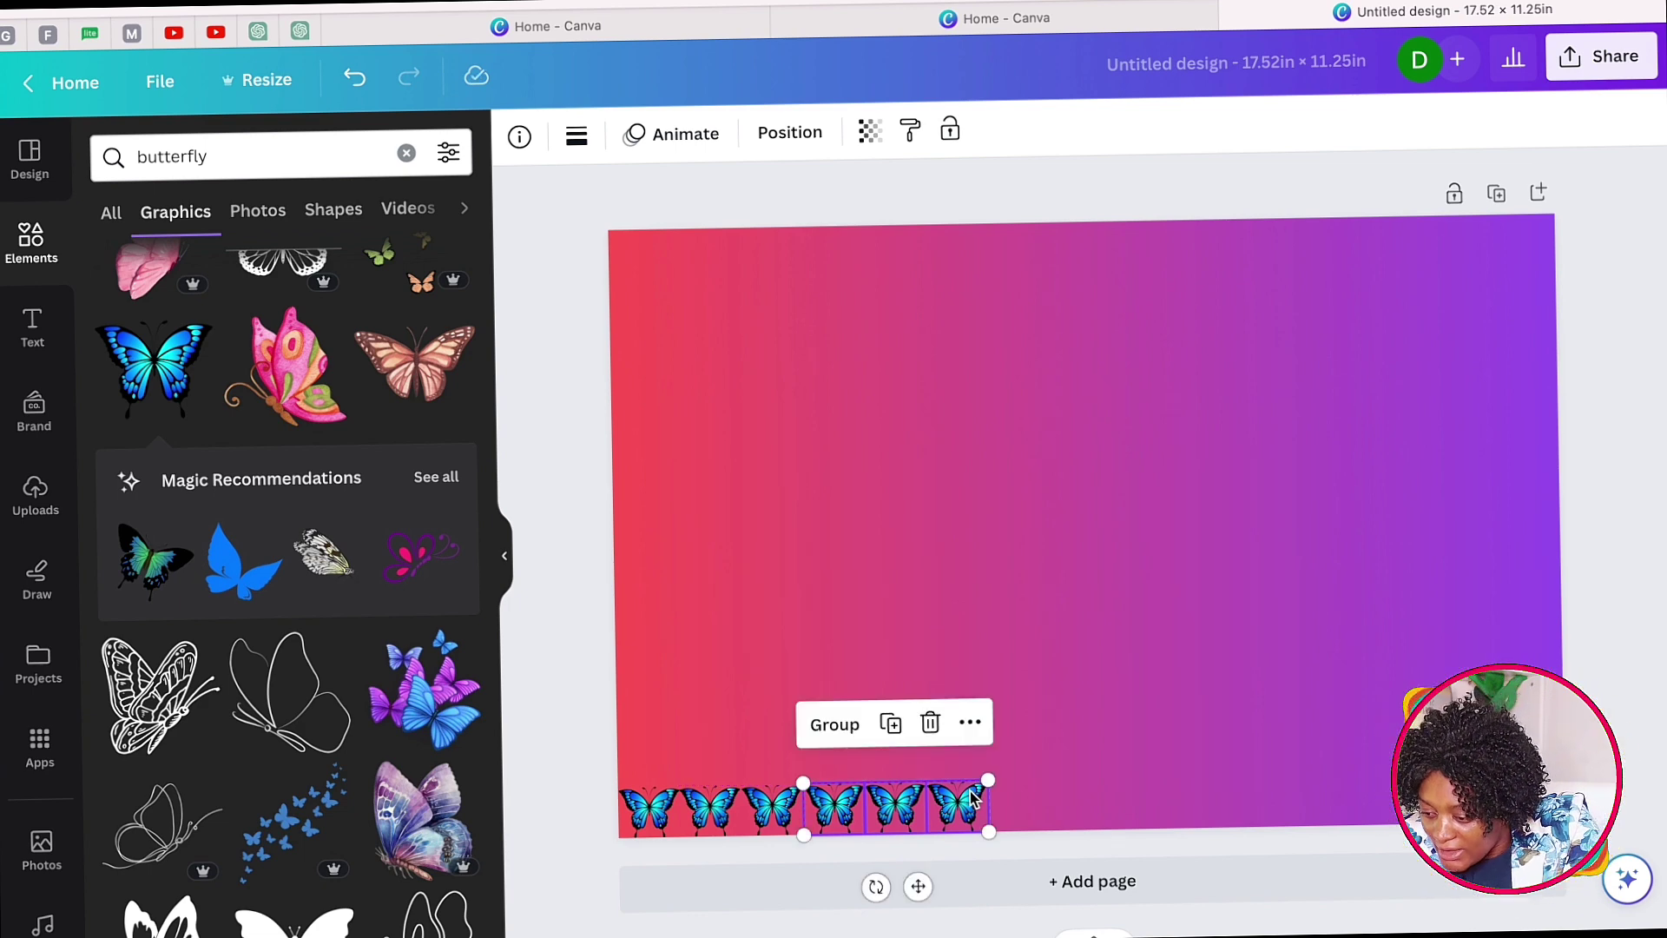
pyautogui.hotkey('ctrl', 'v')
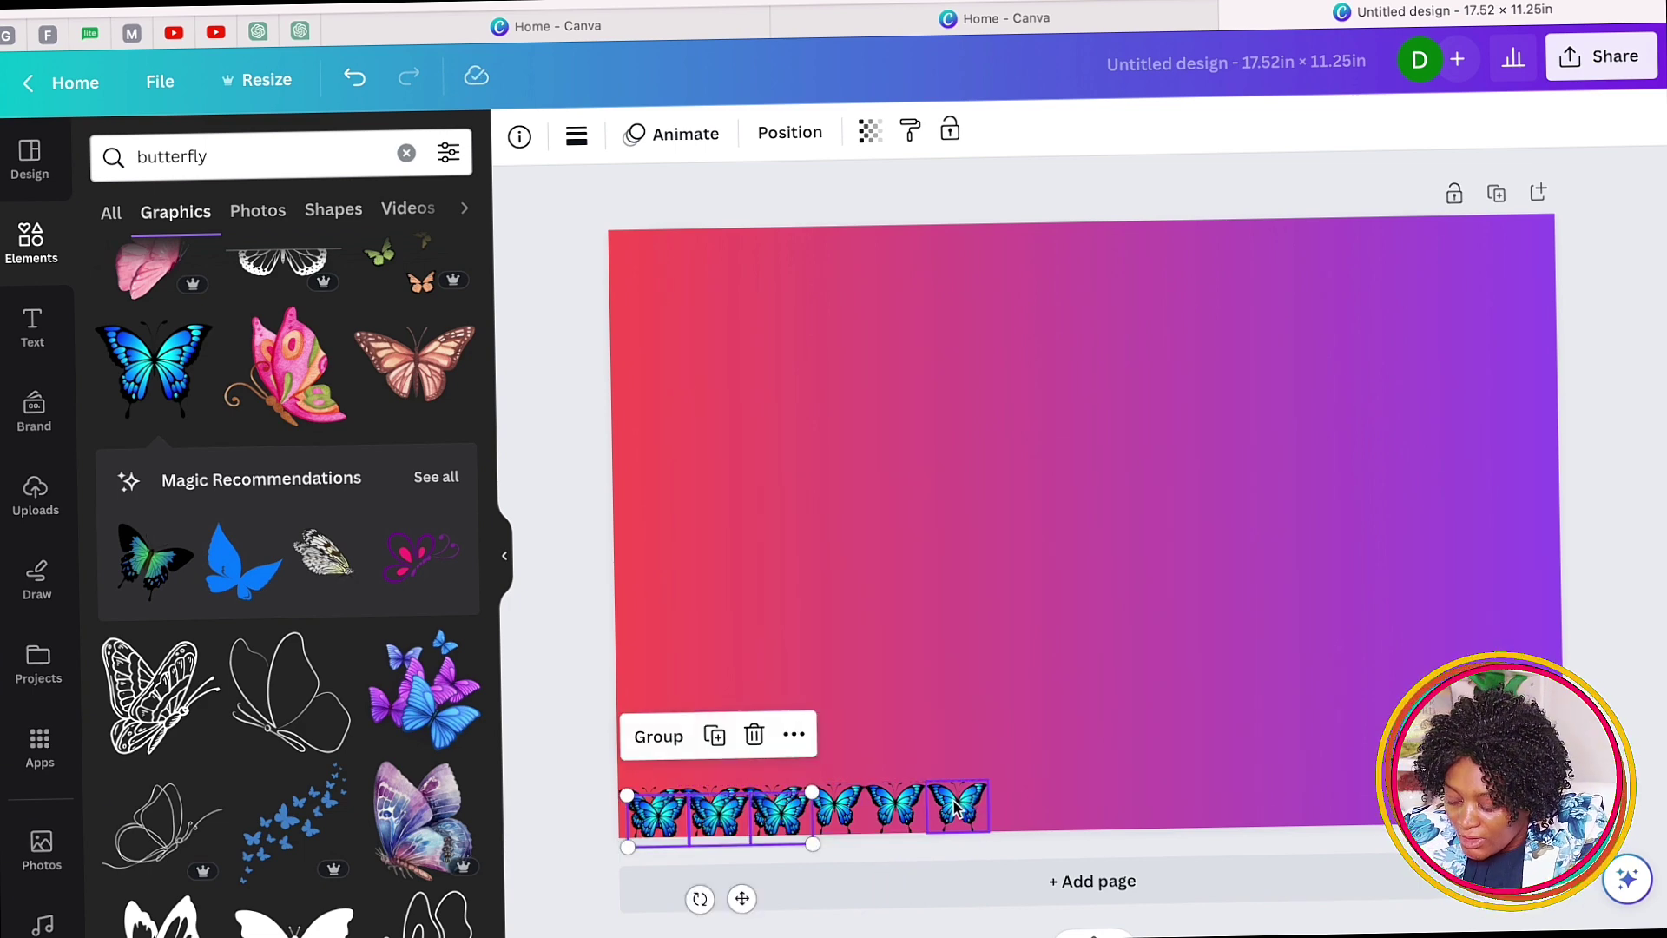
pyautogui.moveTo(792, 801); pyautogui.dragTo(1155, 791)
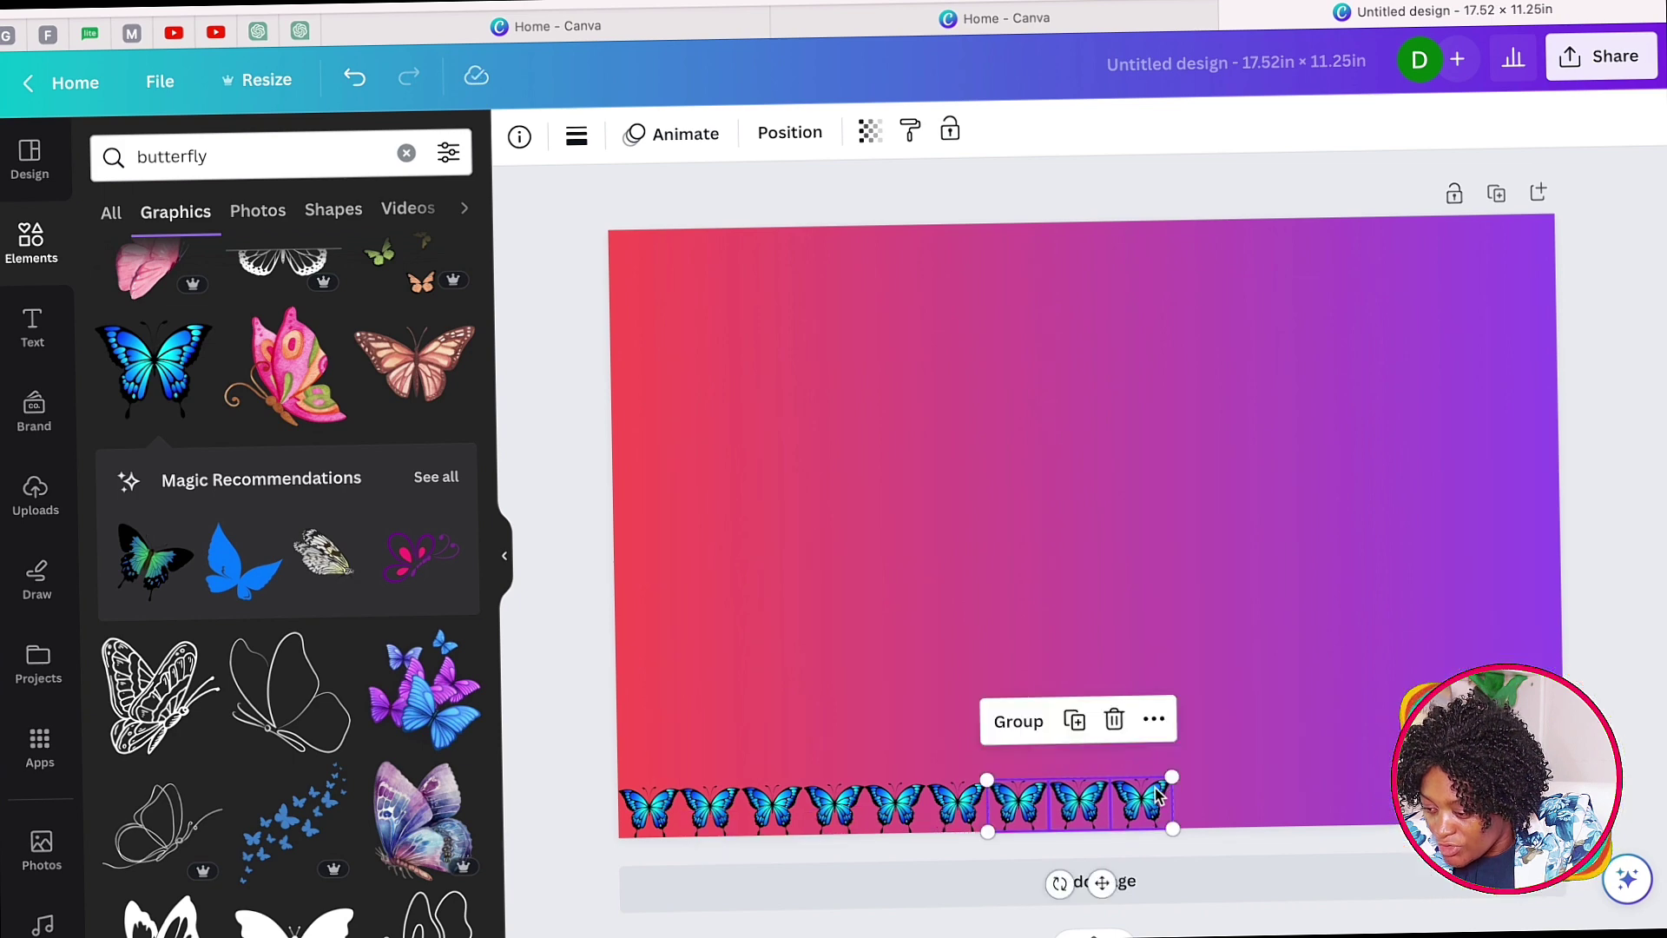
pyautogui.hotkey('ctrl', 'v')
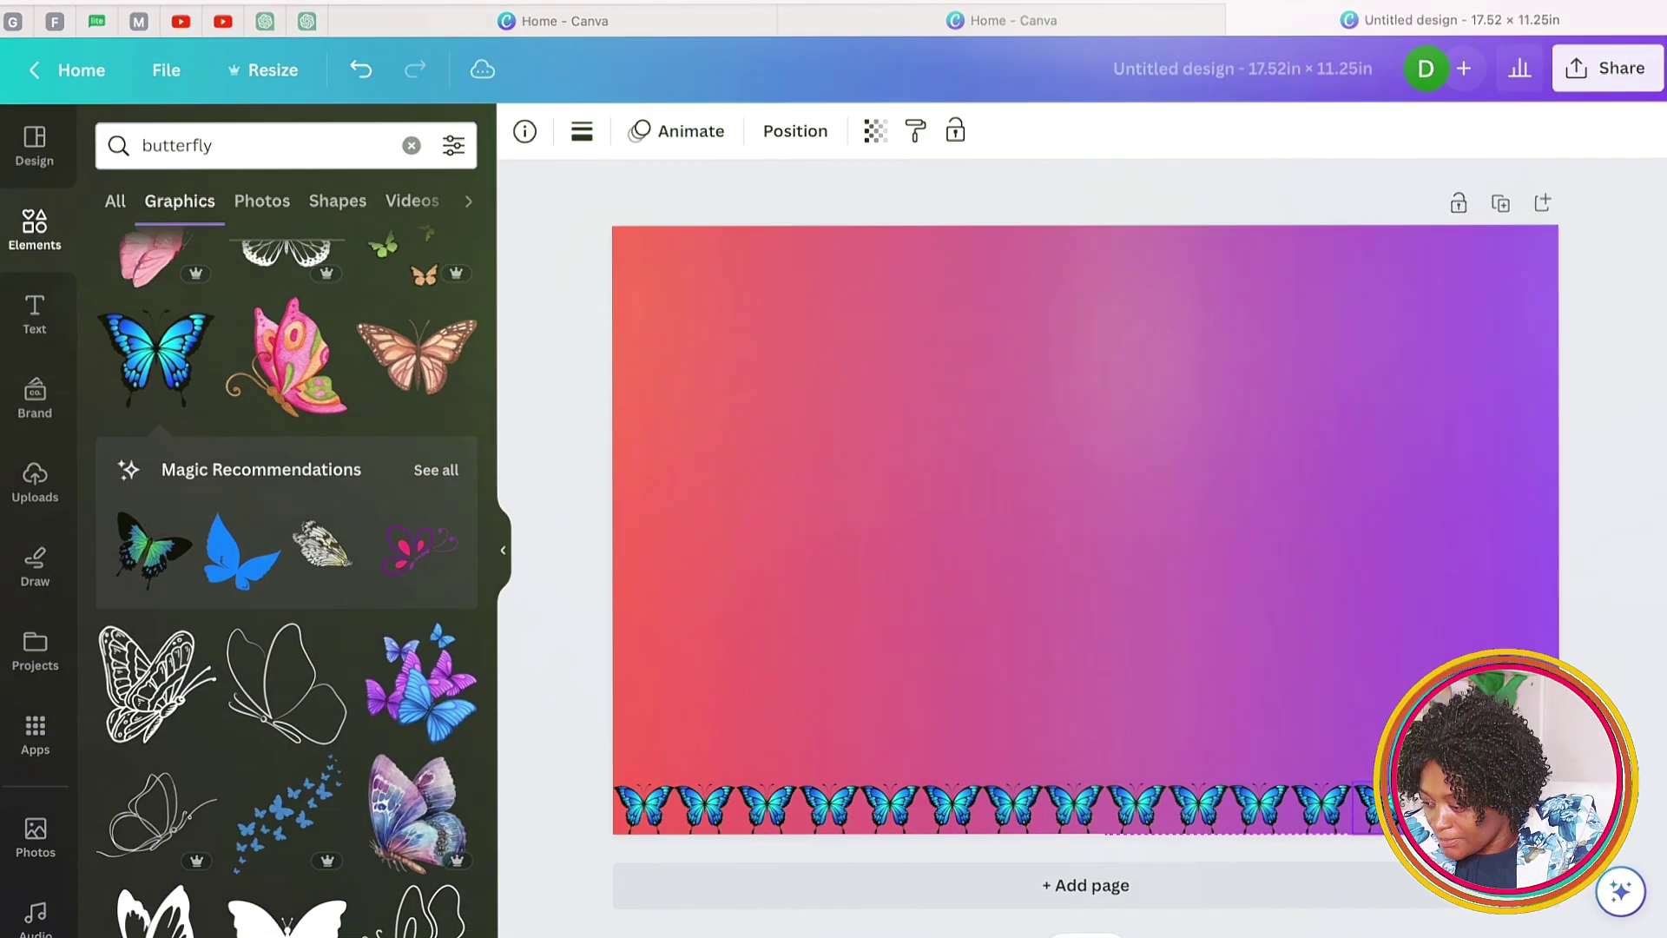
# Group the butterfly row and stack copies of it upward until the pattern covers the whole page.
pyautogui.click(800, 138)
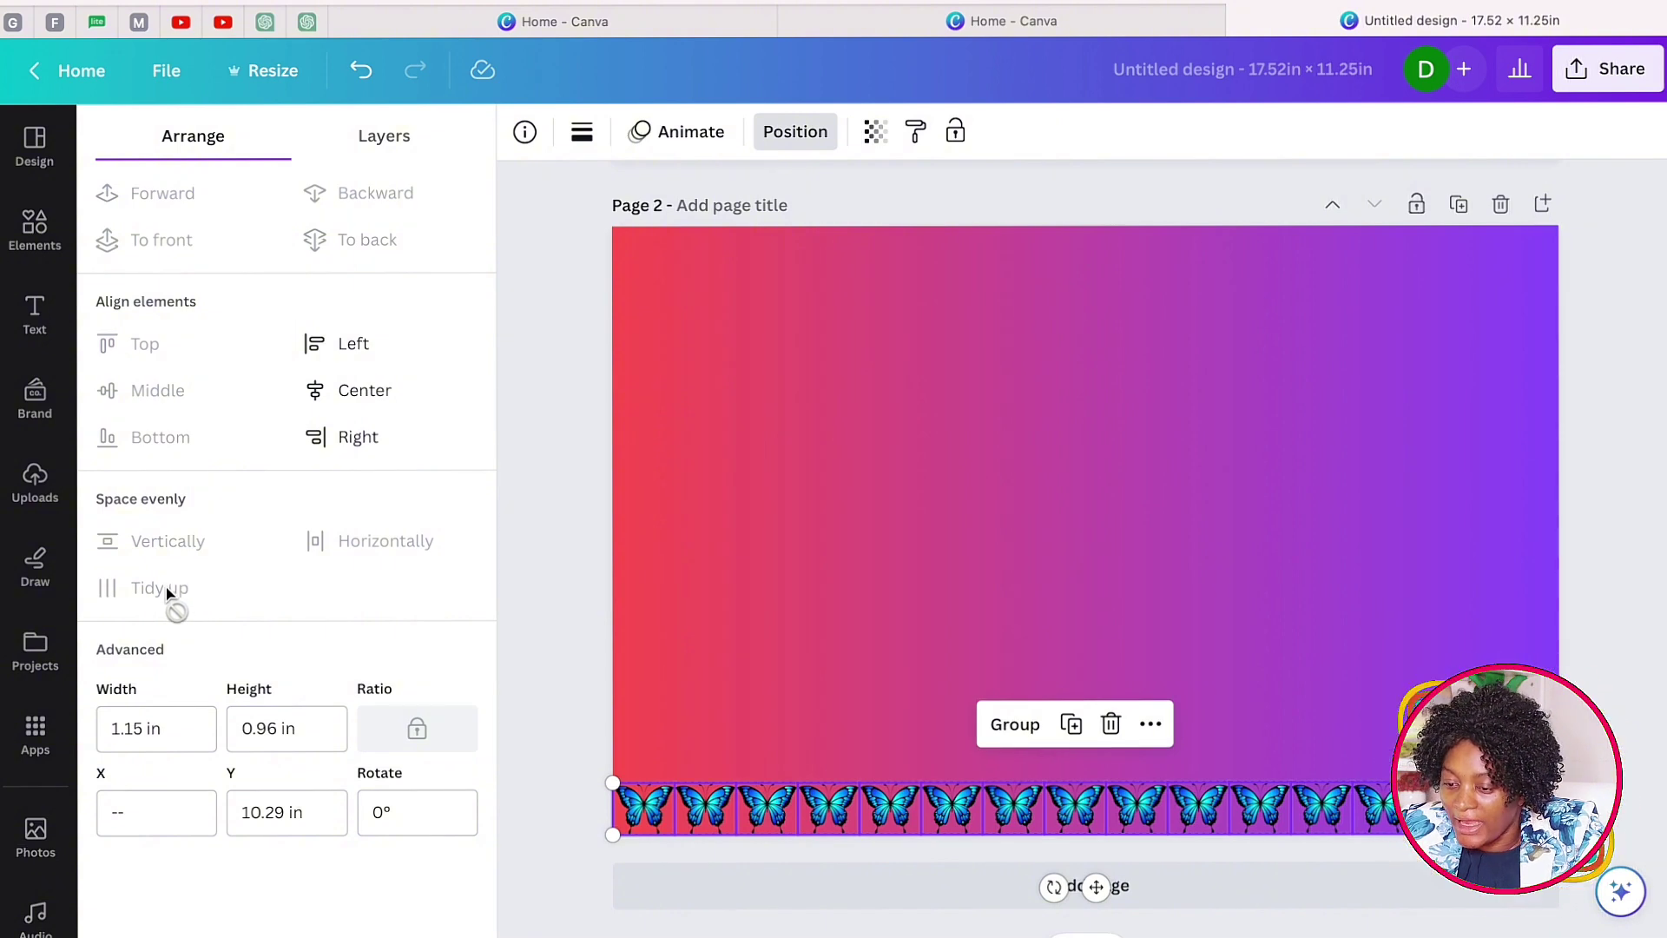
pyautogui.click(1023, 727)
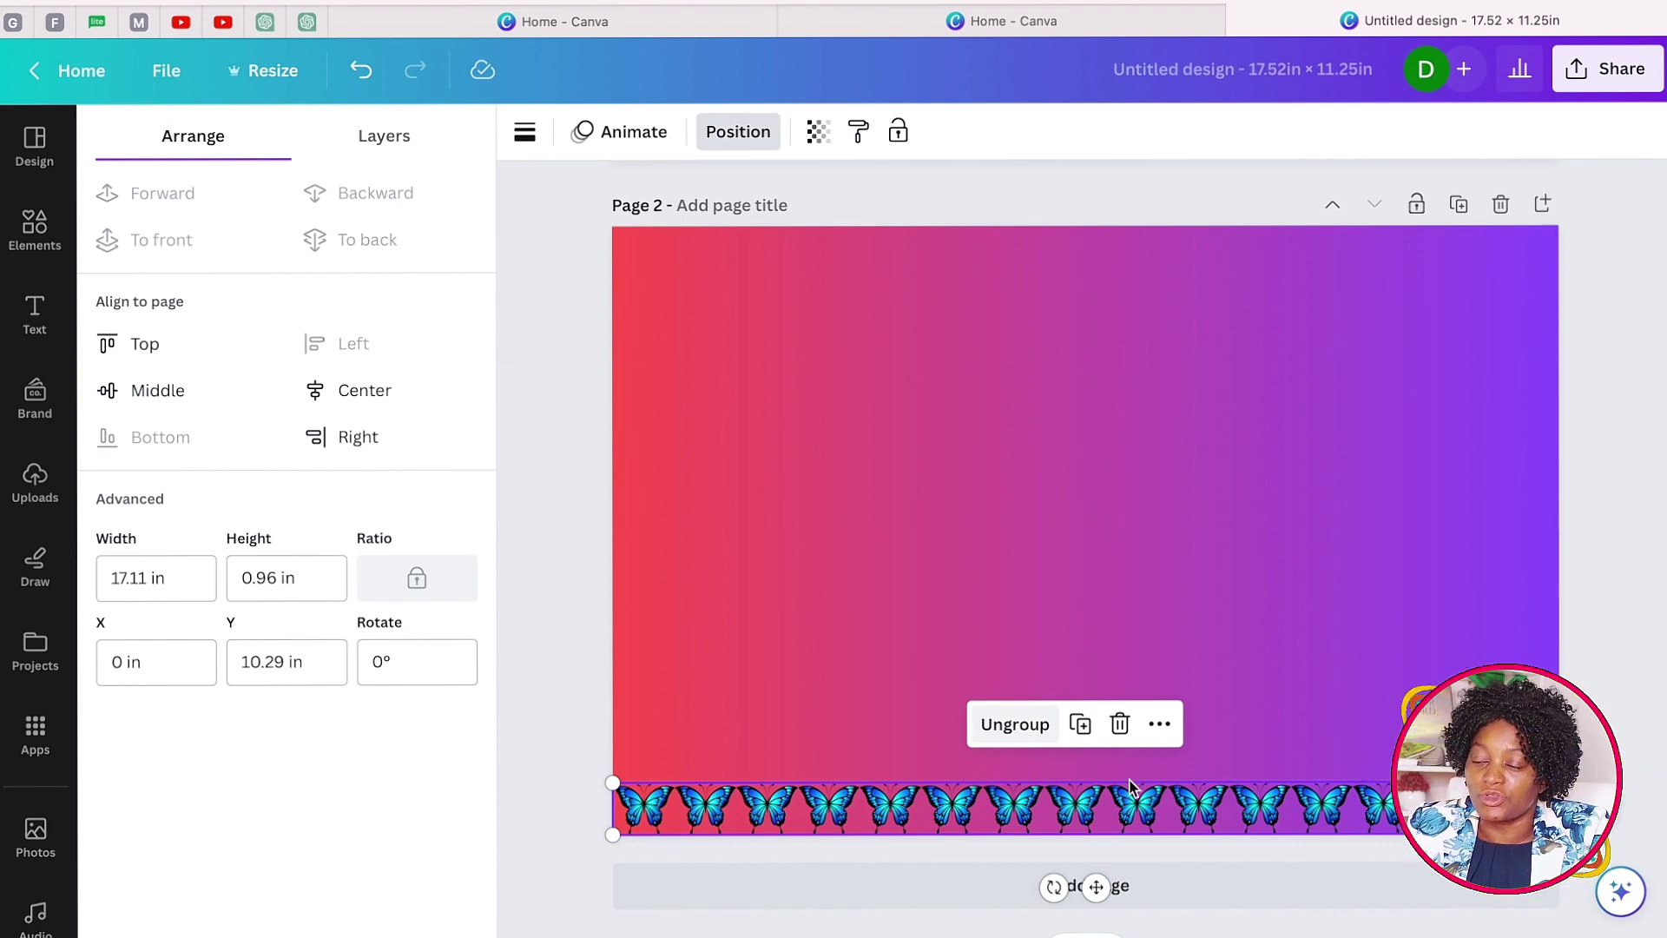
pyautogui.moveTo(1311, 795); pyautogui.dragTo(1079, 758)
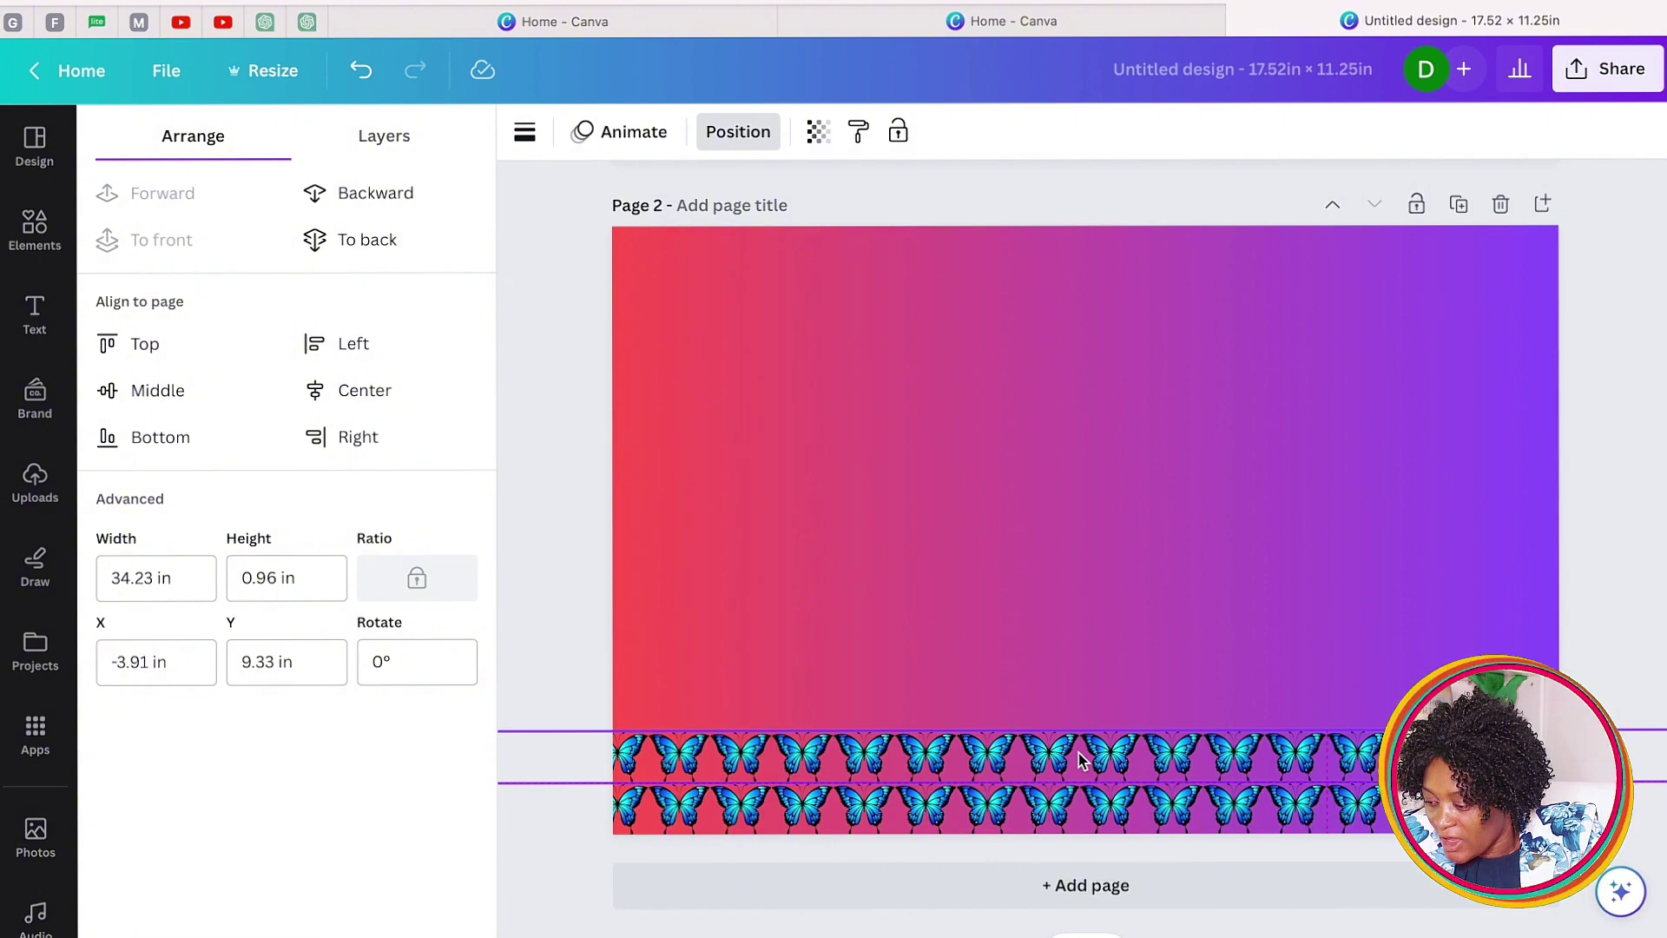
pyautogui.moveTo(1080, 758); pyautogui.dragTo(996, 656)
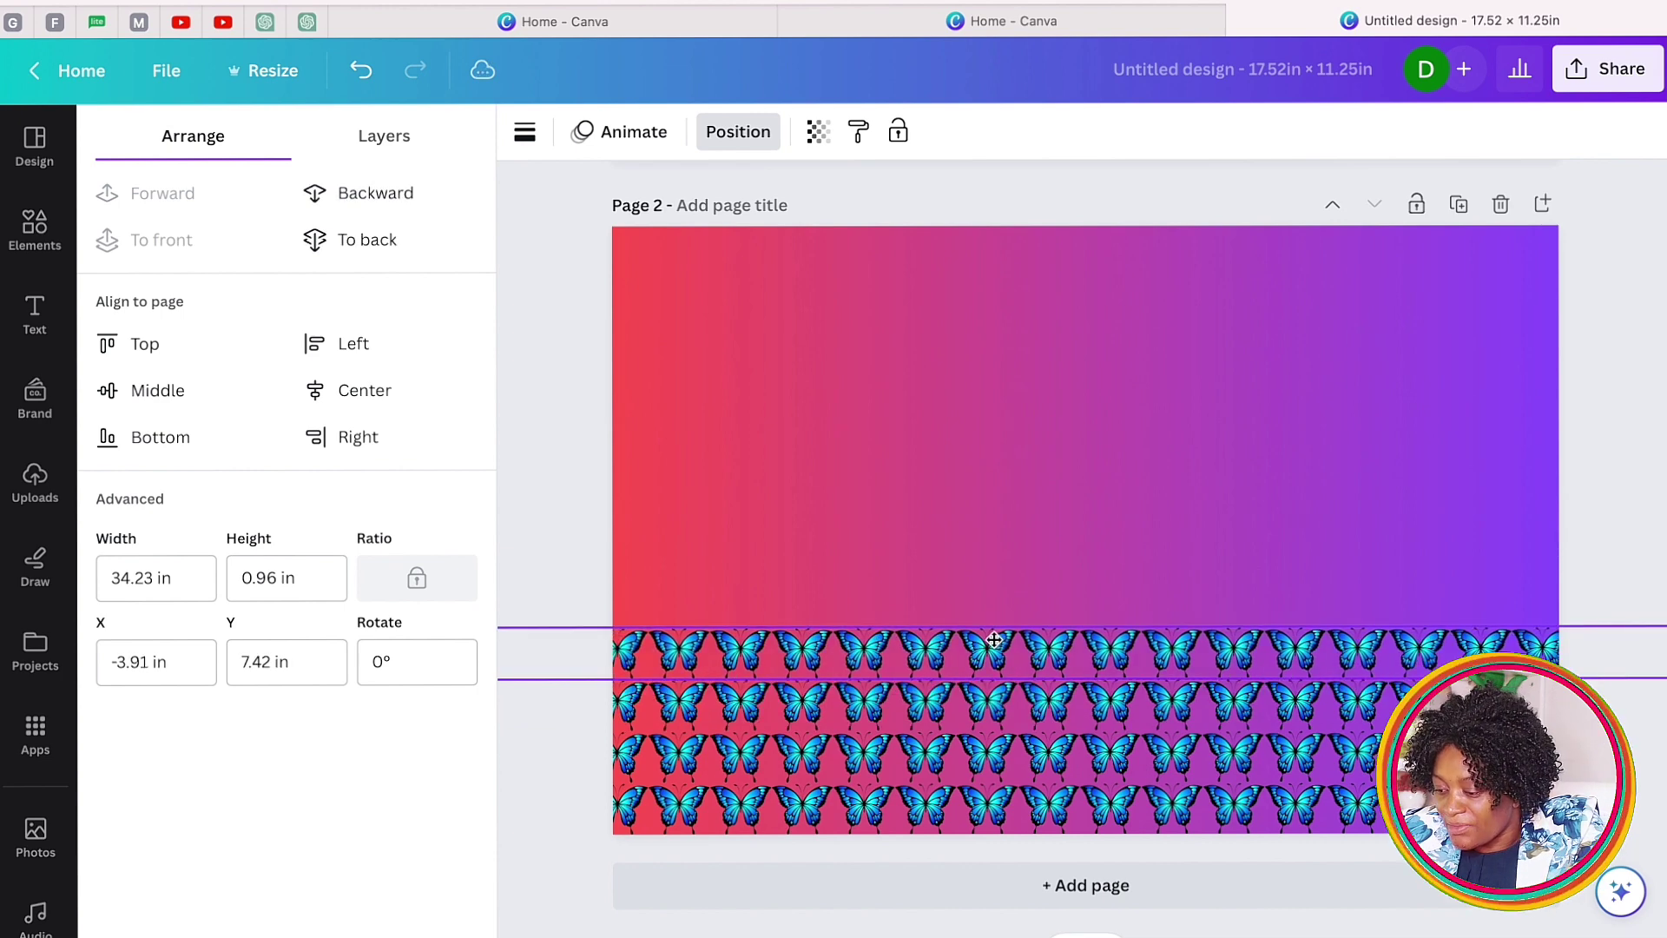
pyautogui.hotkey('ctrl', 'v')
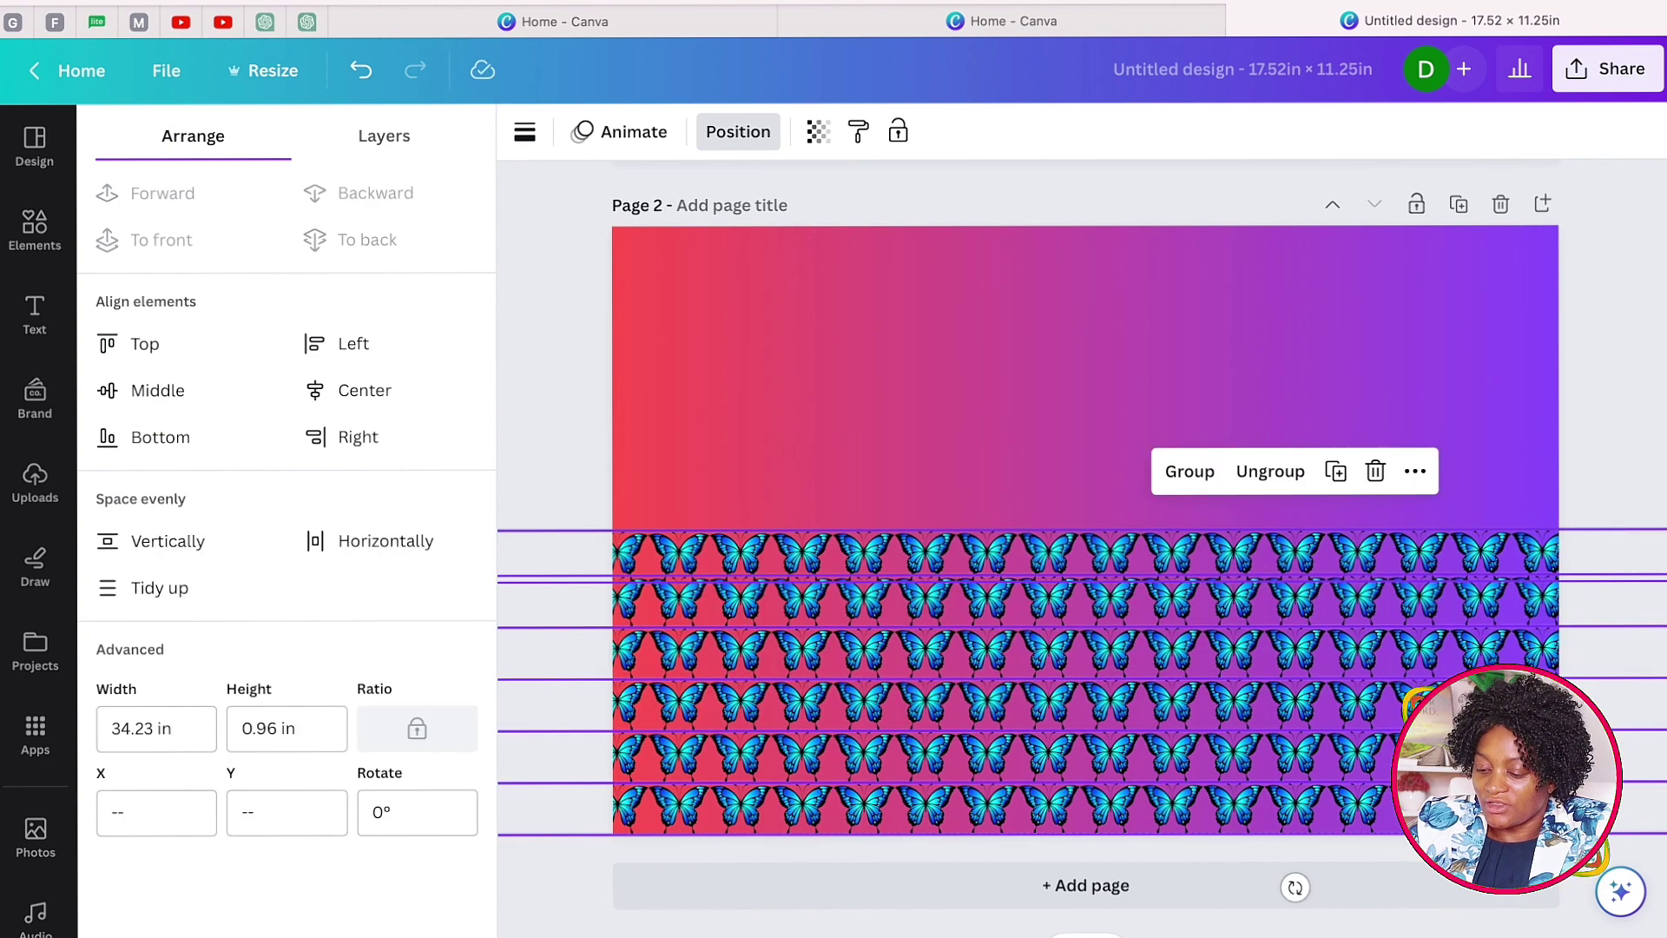
pyautogui.hotkey('ctrl', 'd')
pyautogui.moveTo(1087, 644); pyautogui.dragTo(1078, 330)
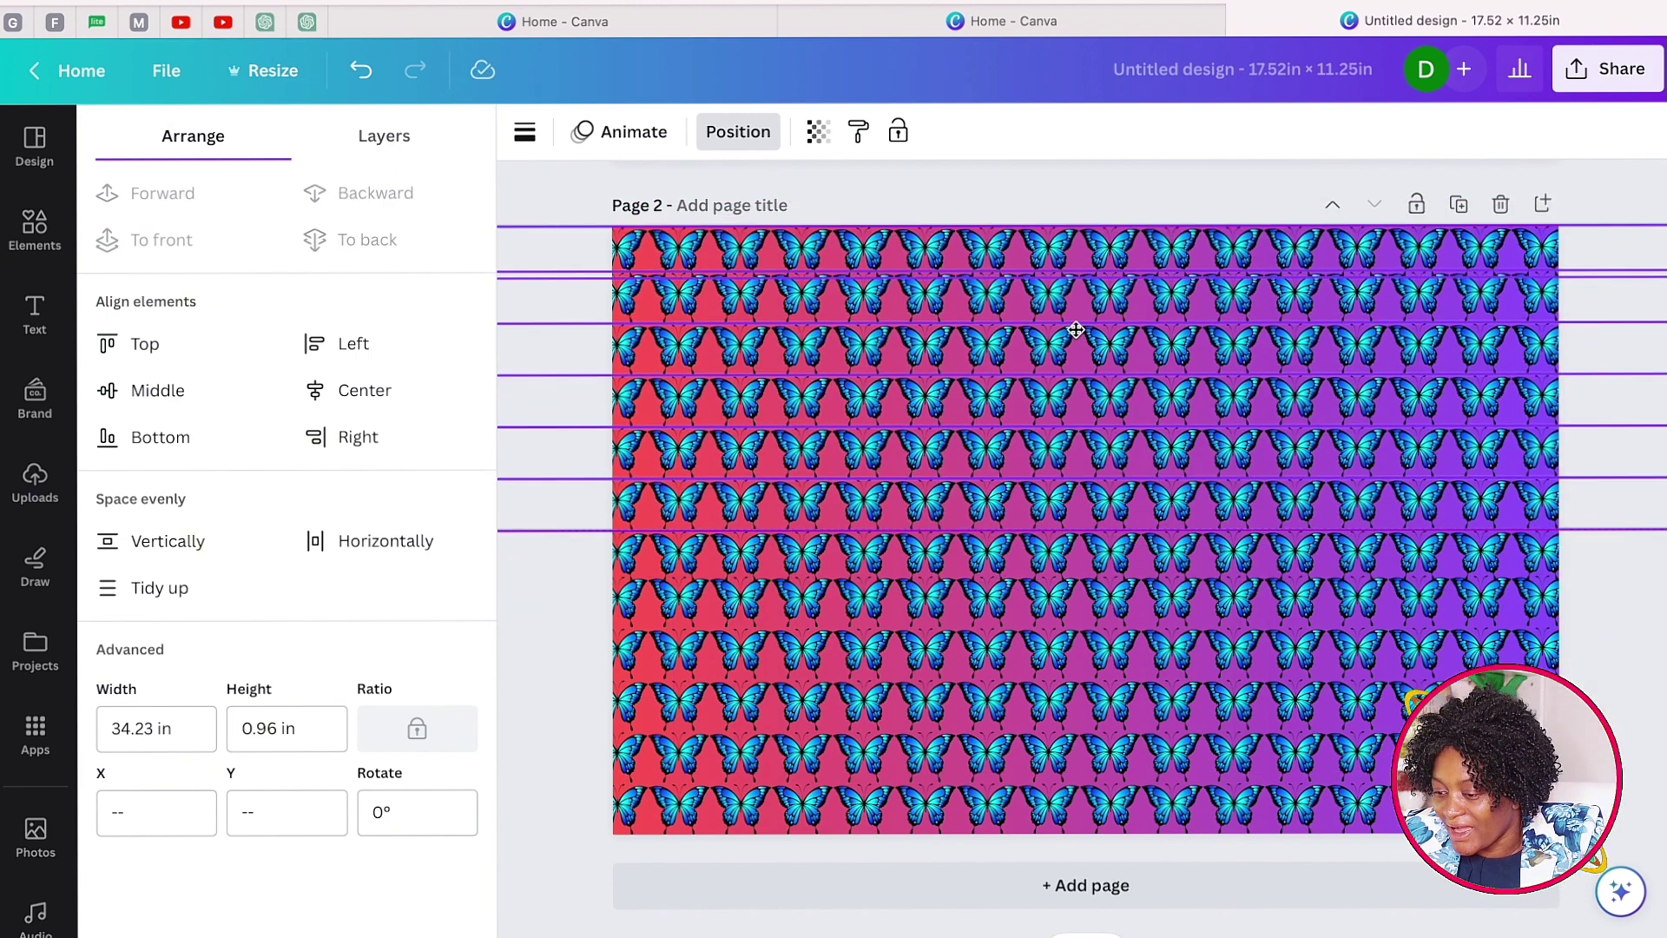
pyautogui.moveTo(1076, 330); pyautogui.dragTo(1076, 331)
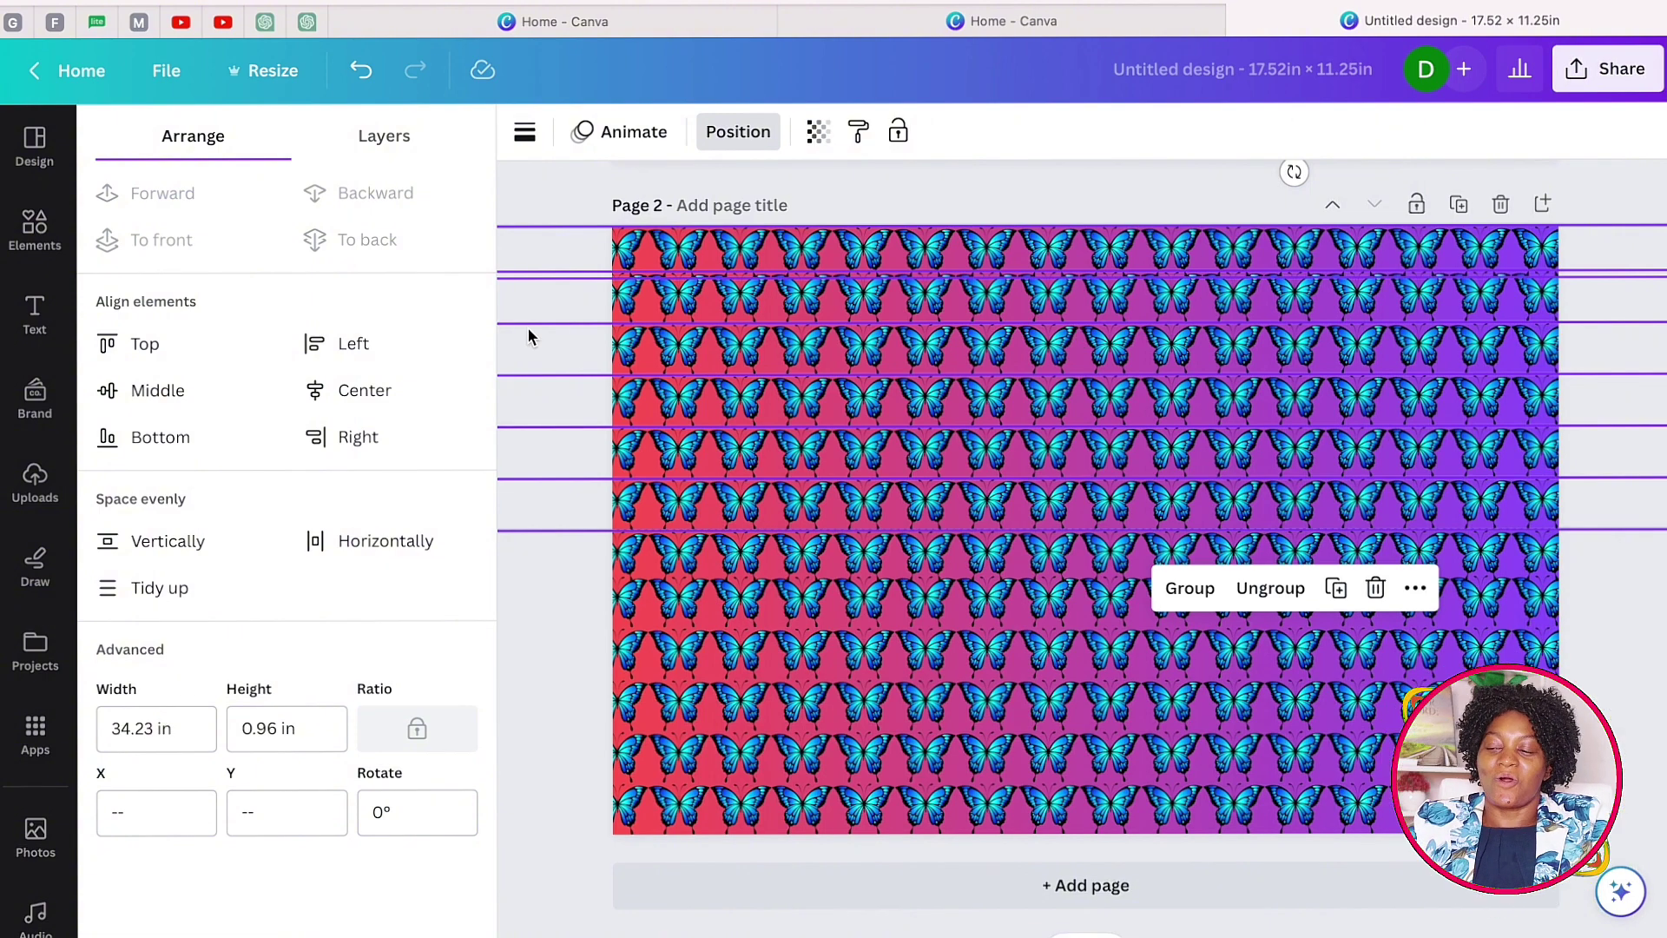
# Add a rounded square shape on top of the butterfly pattern on page 2.
pyautogui.click(35, 224)
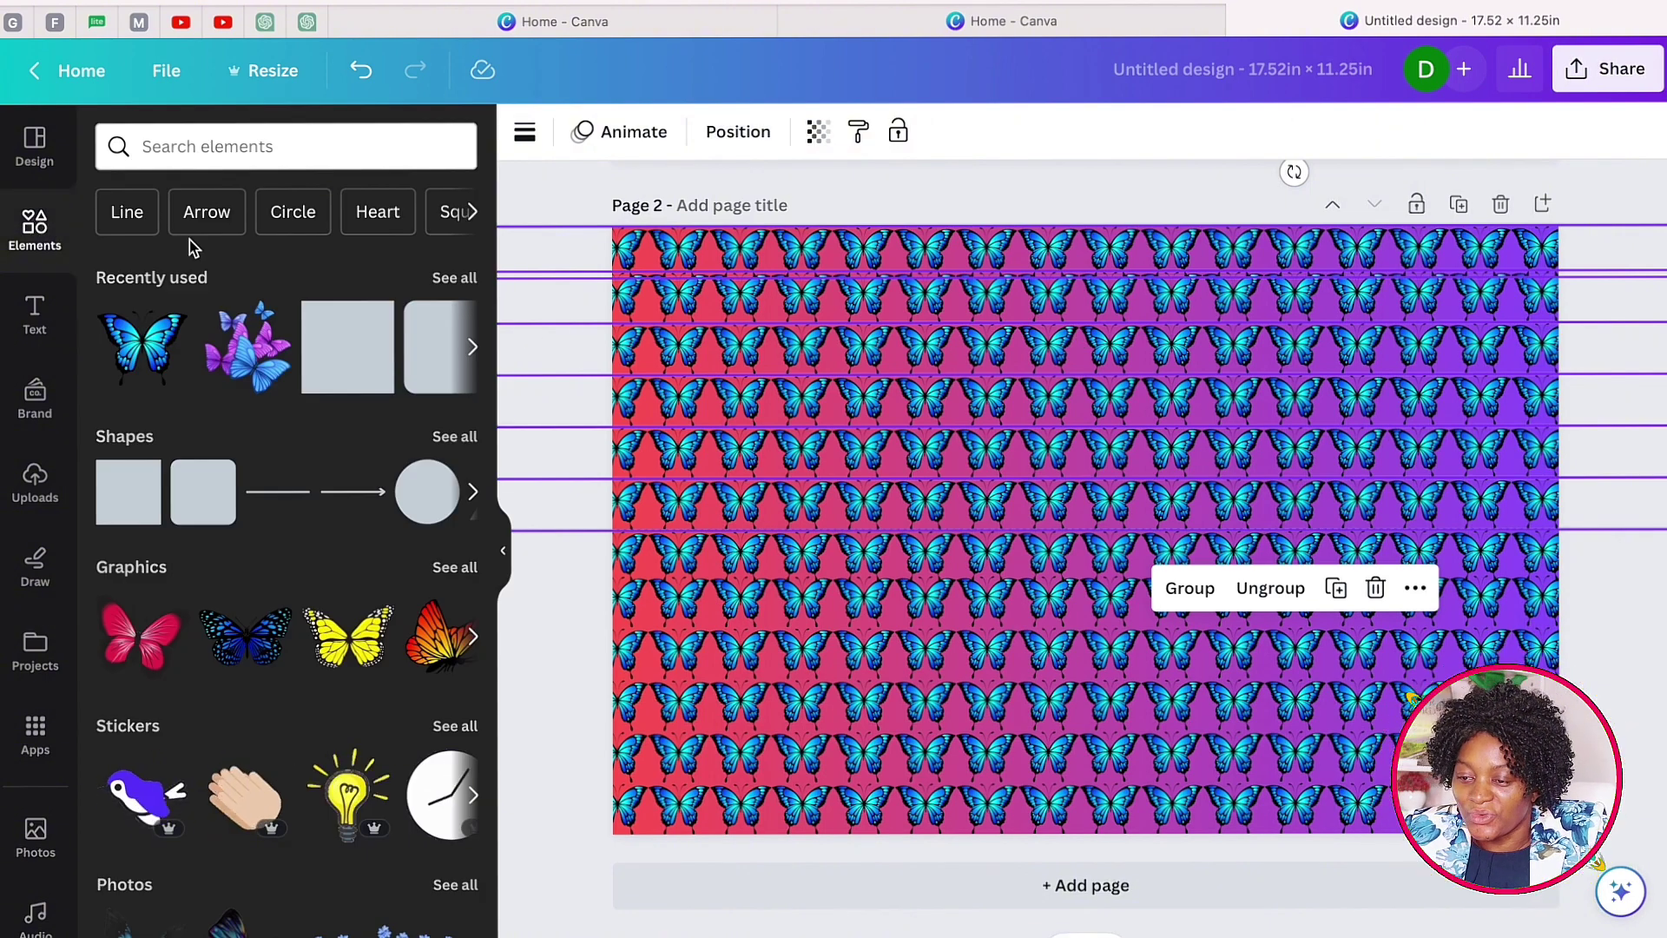
pyautogui.click(200, 504)
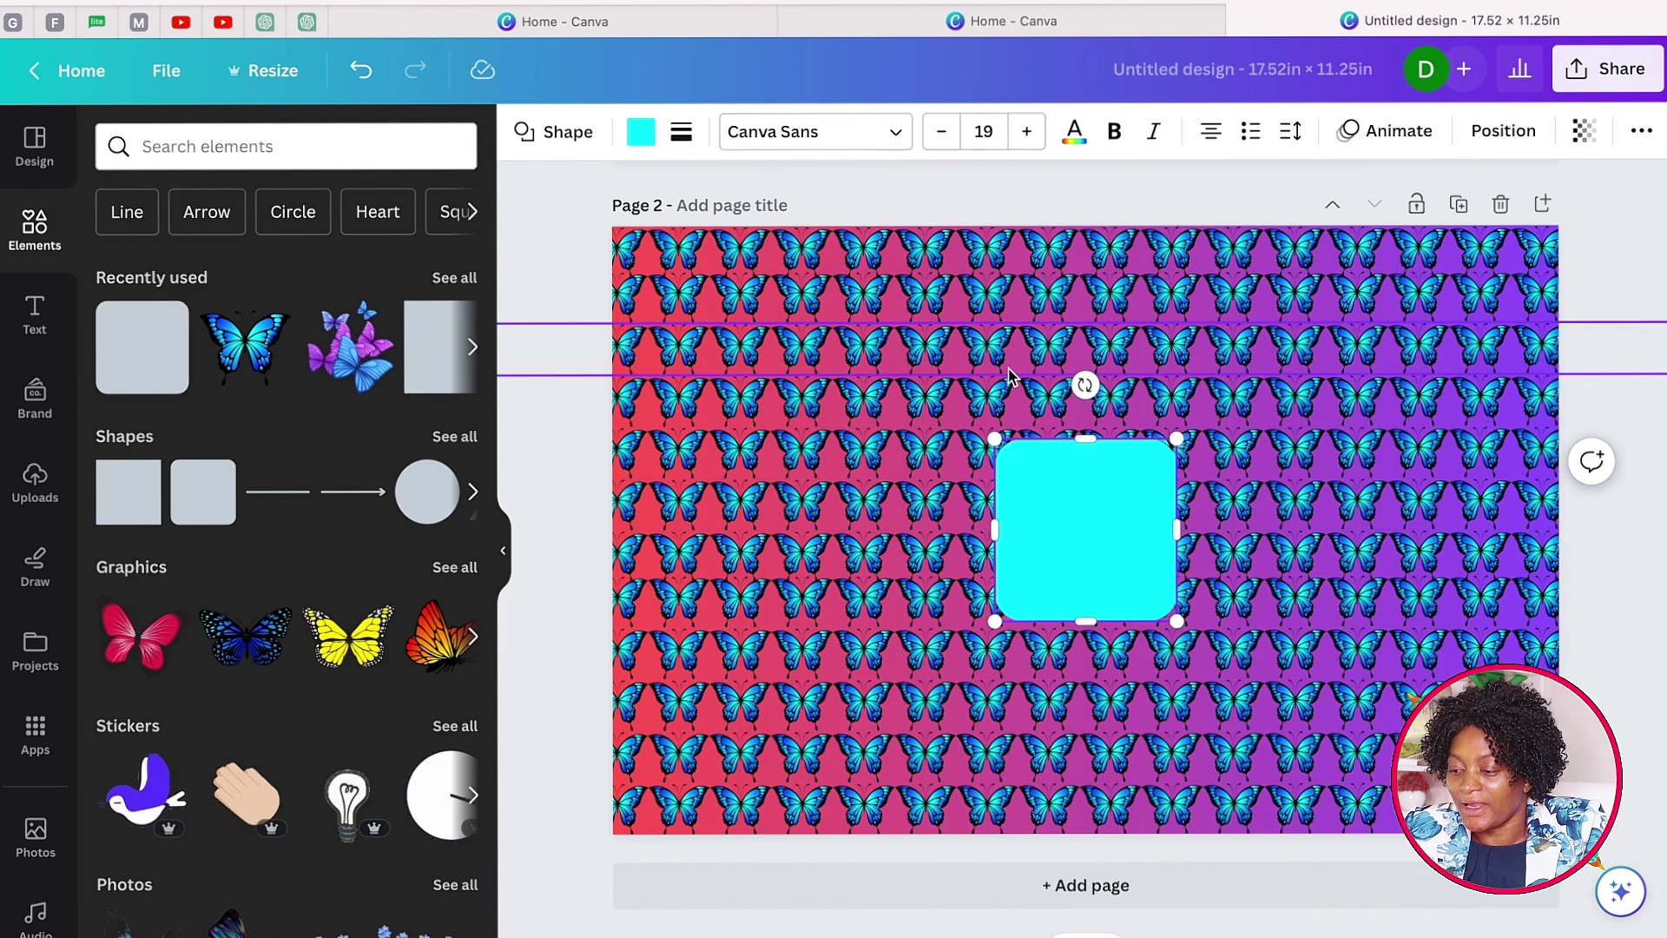
pyautogui.doubleClick(1047, 500)
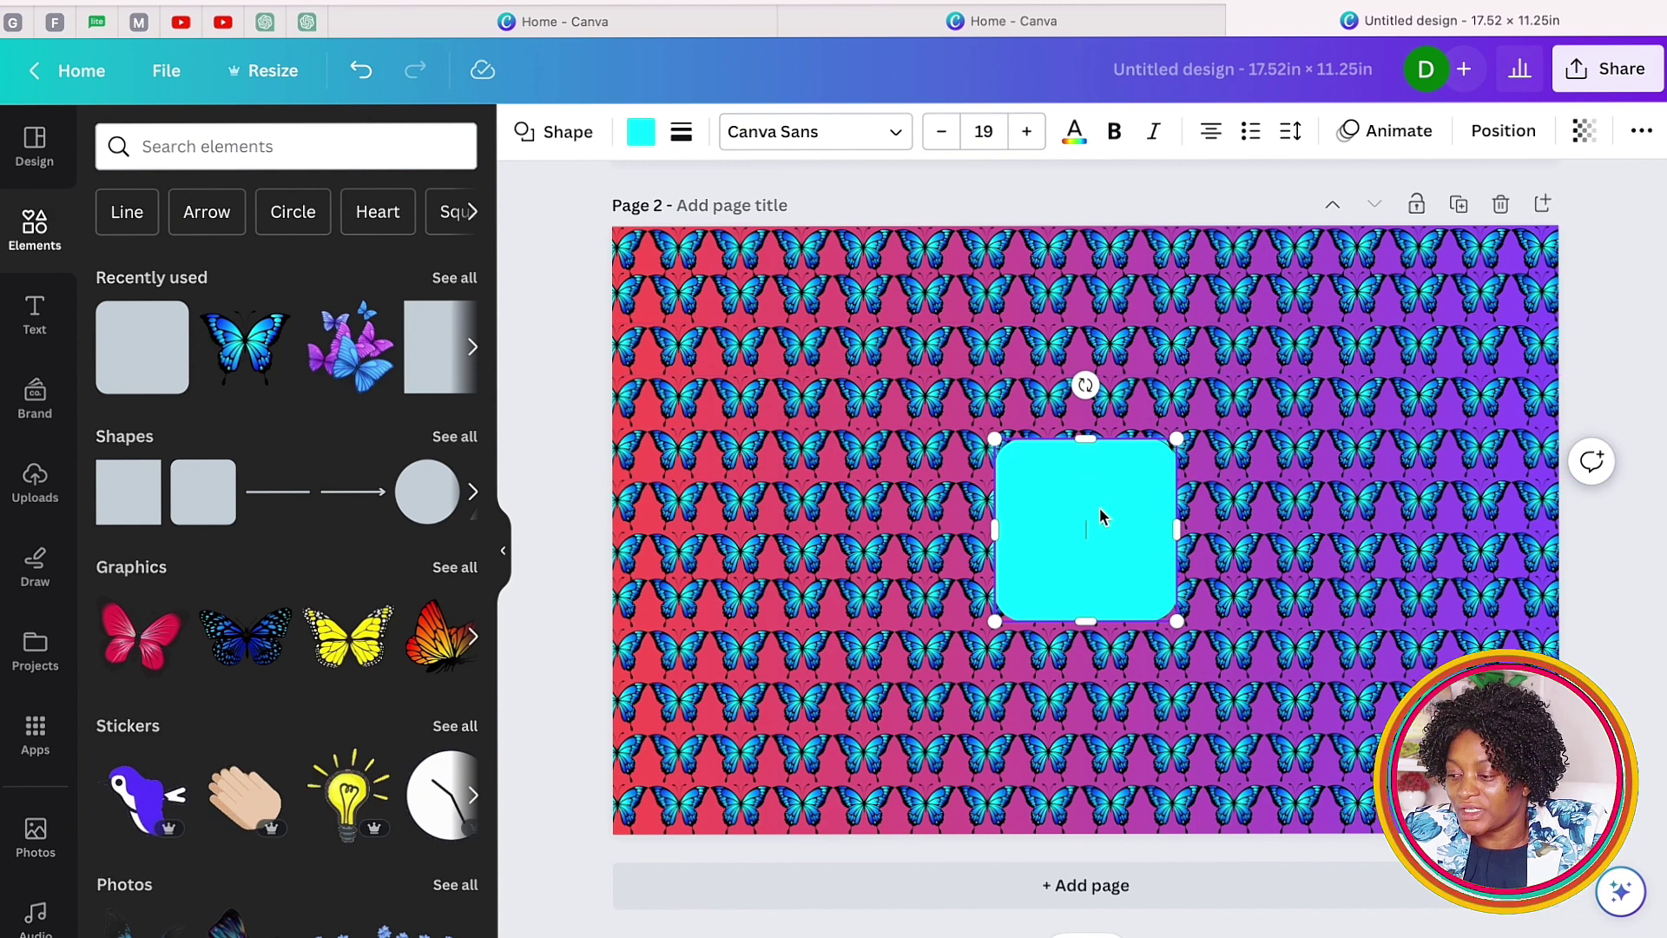
pyautogui.click(645, 146)
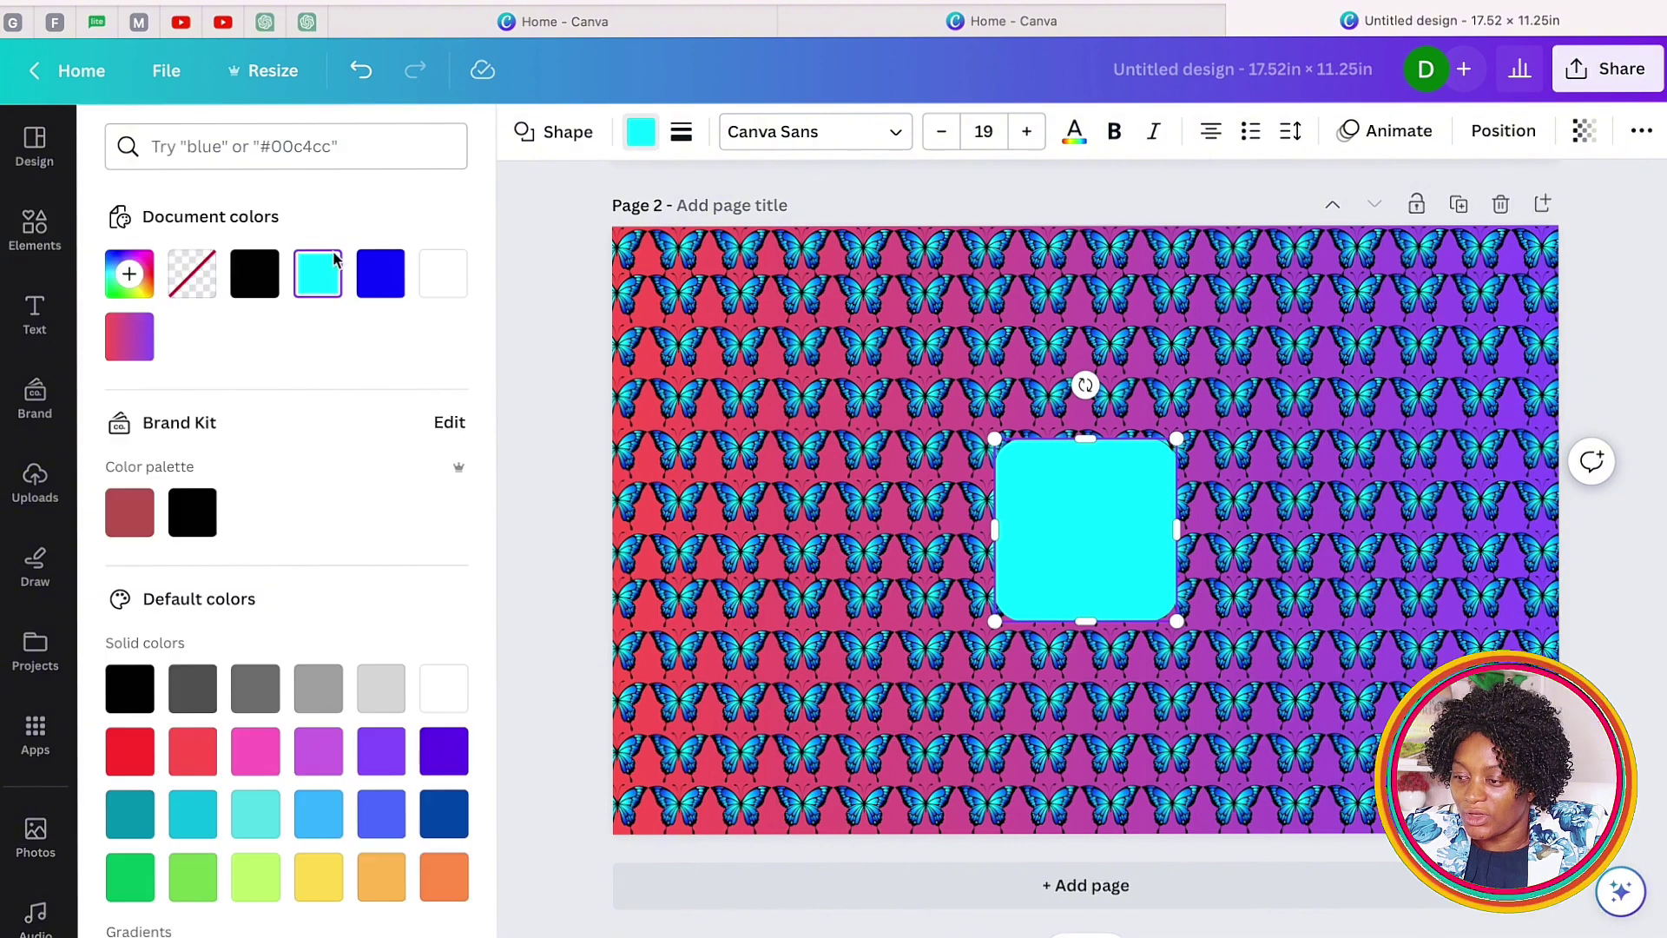
pyautogui.click(138, 272)
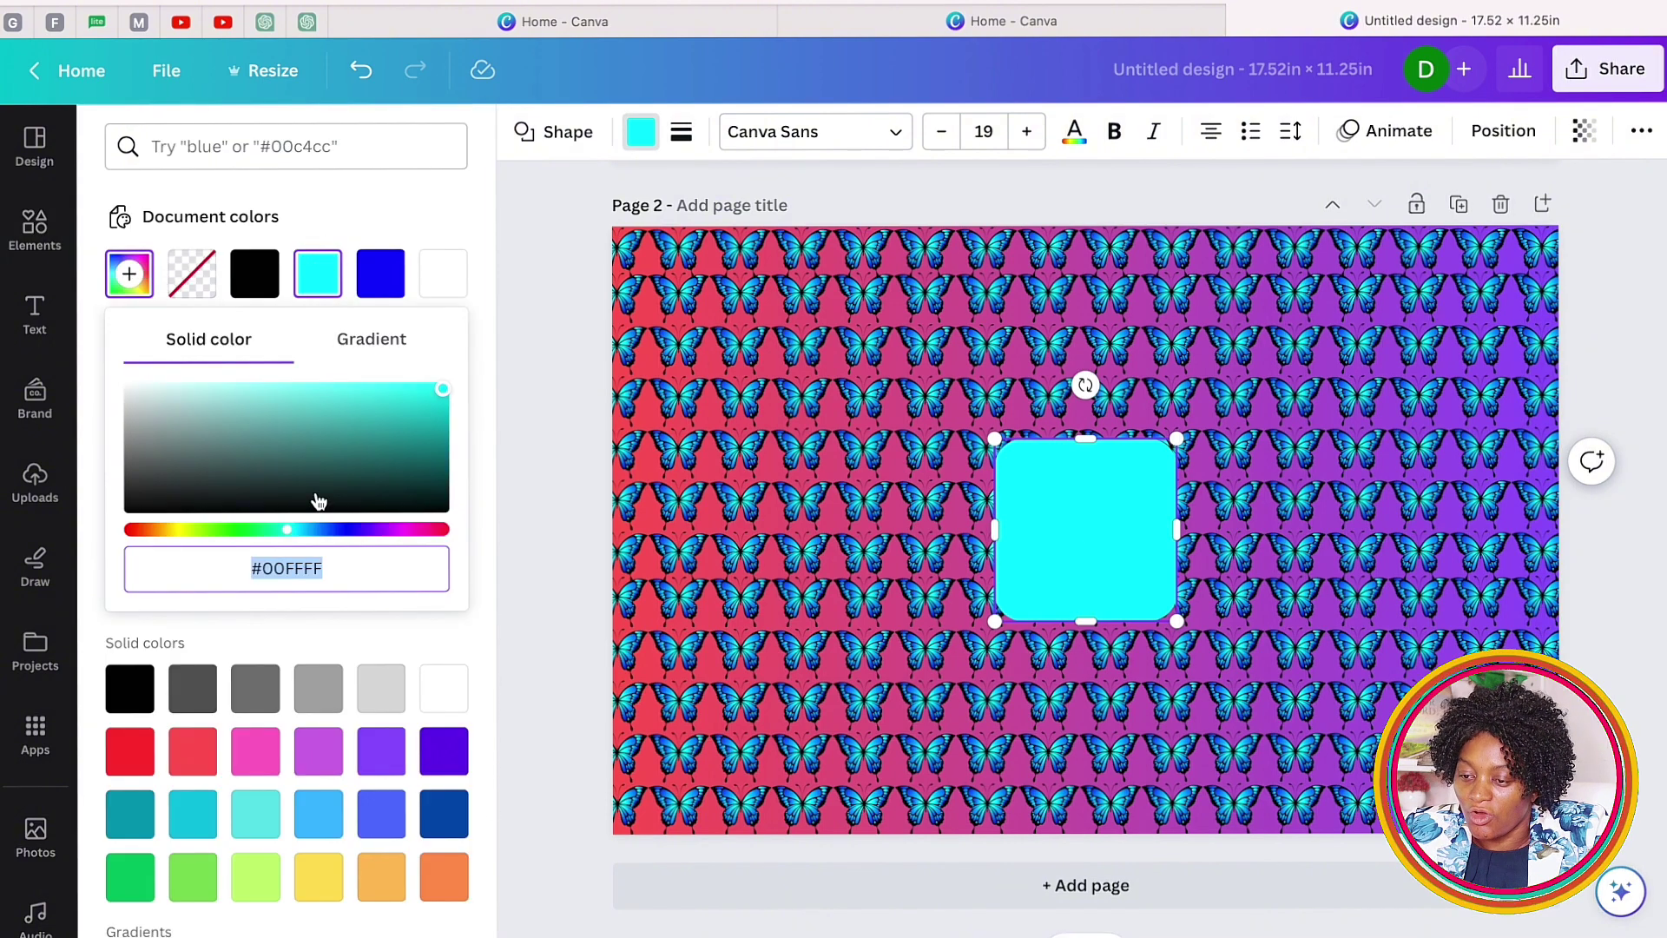
pyautogui.click(1104, 502)
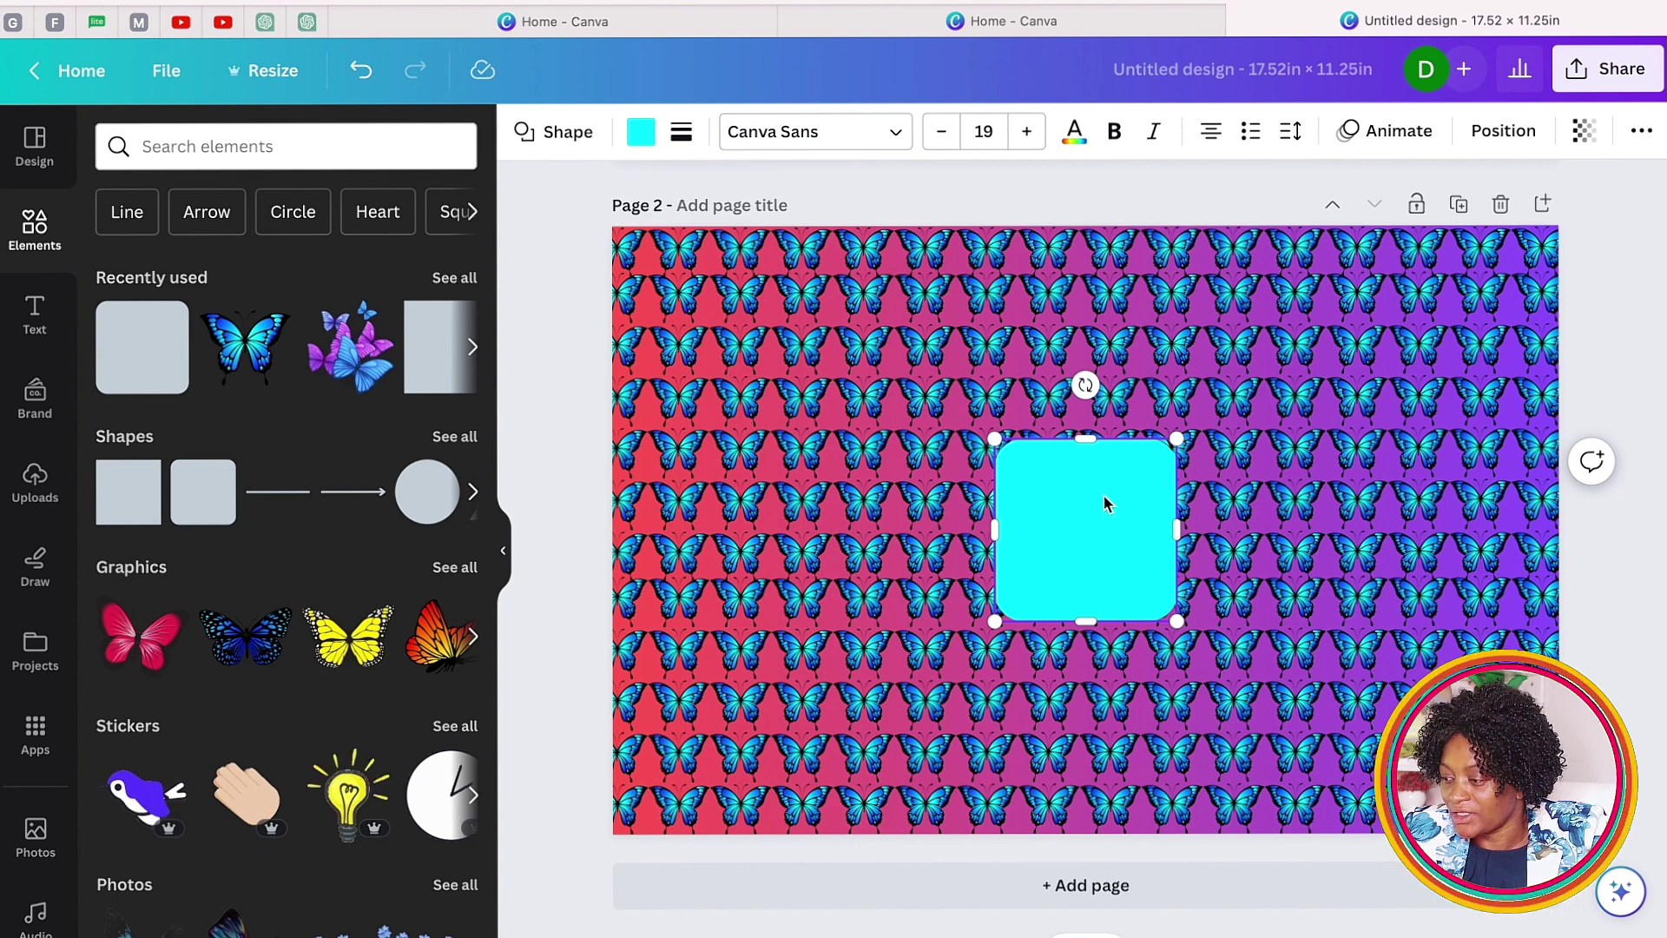
# Reshape the cyan square into a full-height spine strip about 1.39 in wide and 14.13 in tall, centred horizontally on the page.
pyautogui.moveTo(1085, 440); pyautogui.dragTo(1080, 184)
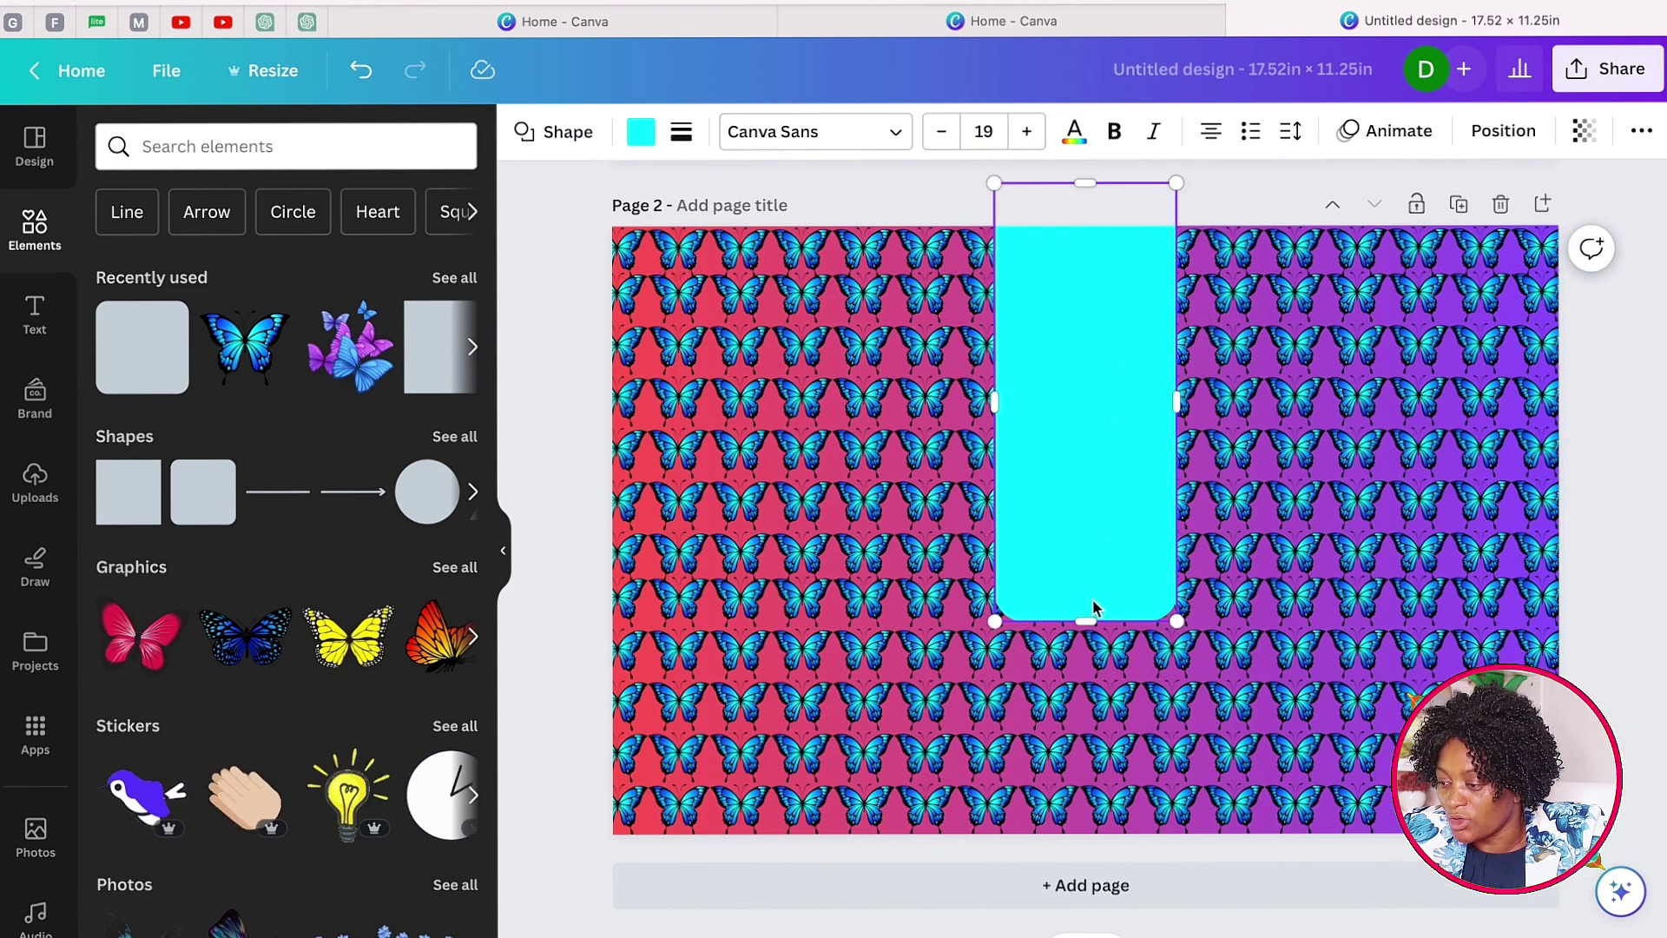
pyautogui.moveTo(1093, 606); pyautogui.dragTo(1145, 573)
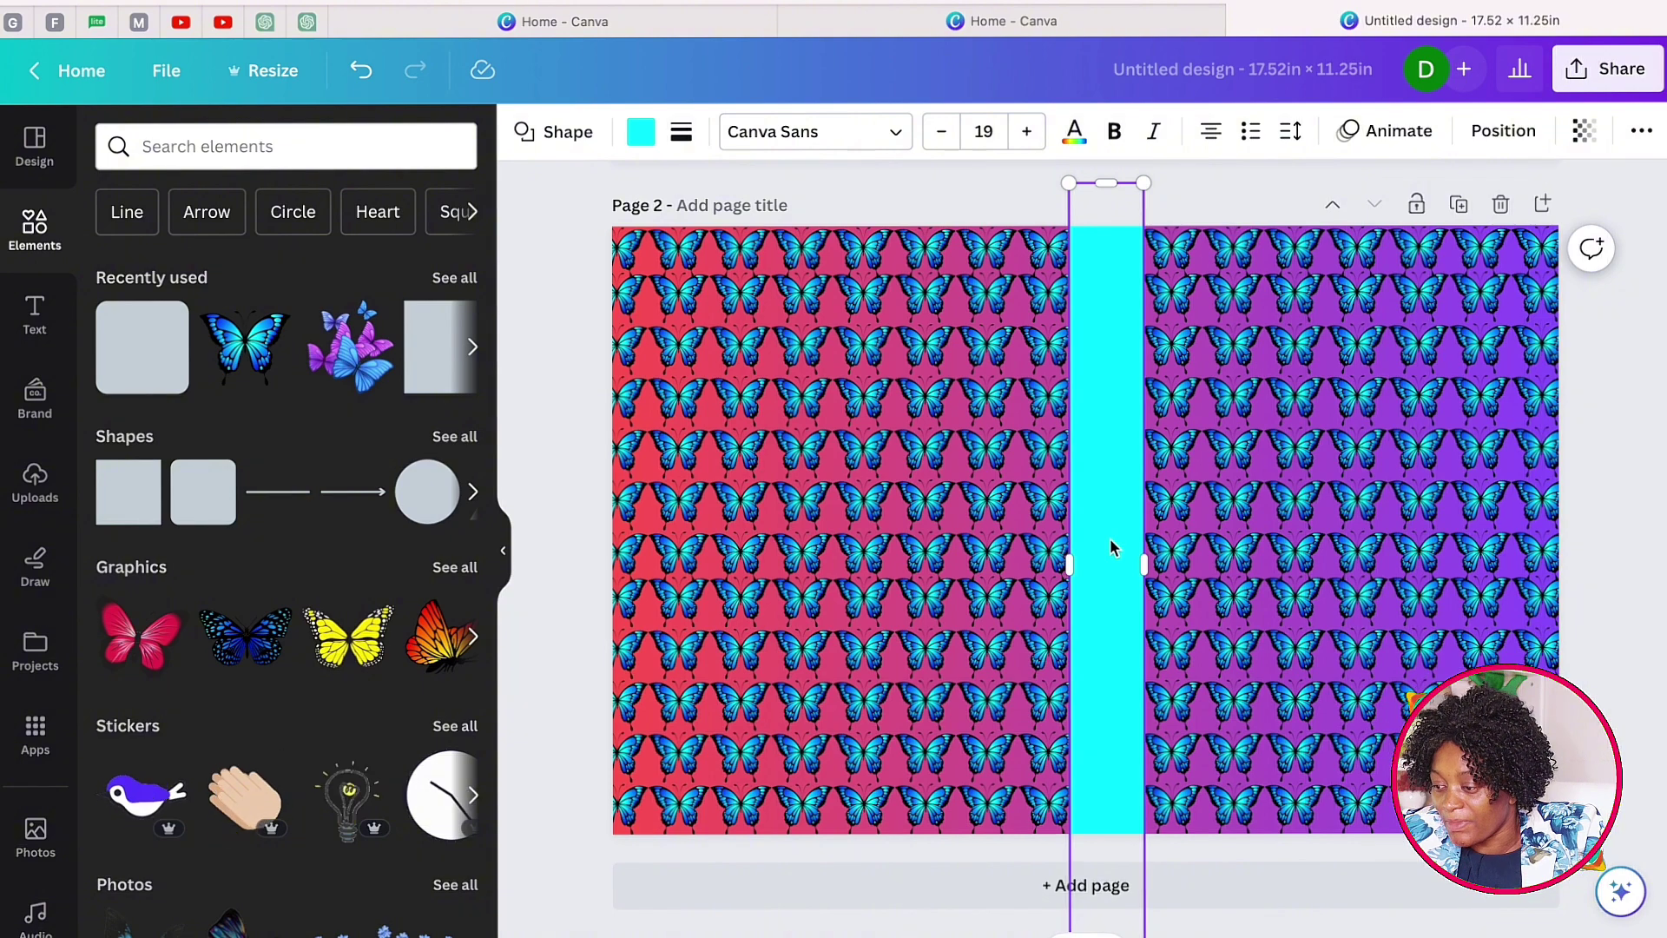
pyautogui.moveTo(1112, 547); pyautogui.dragTo(1104, 547)
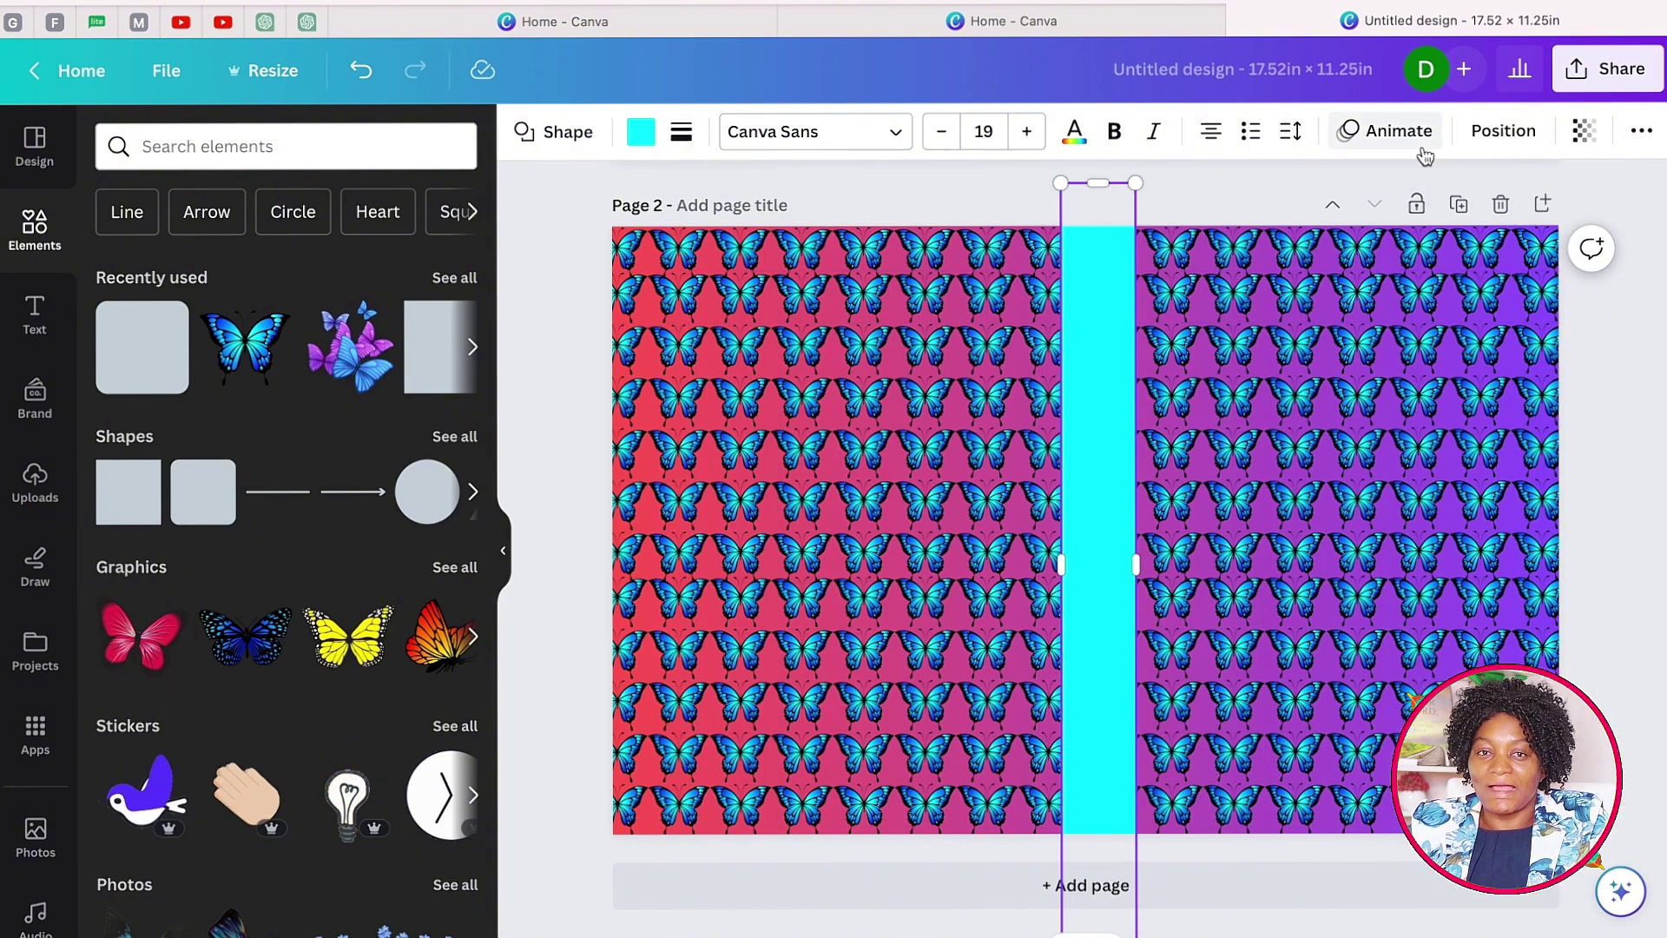
pyautogui.moveTo(1139, 574); pyautogui.dragTo(1146, 578)
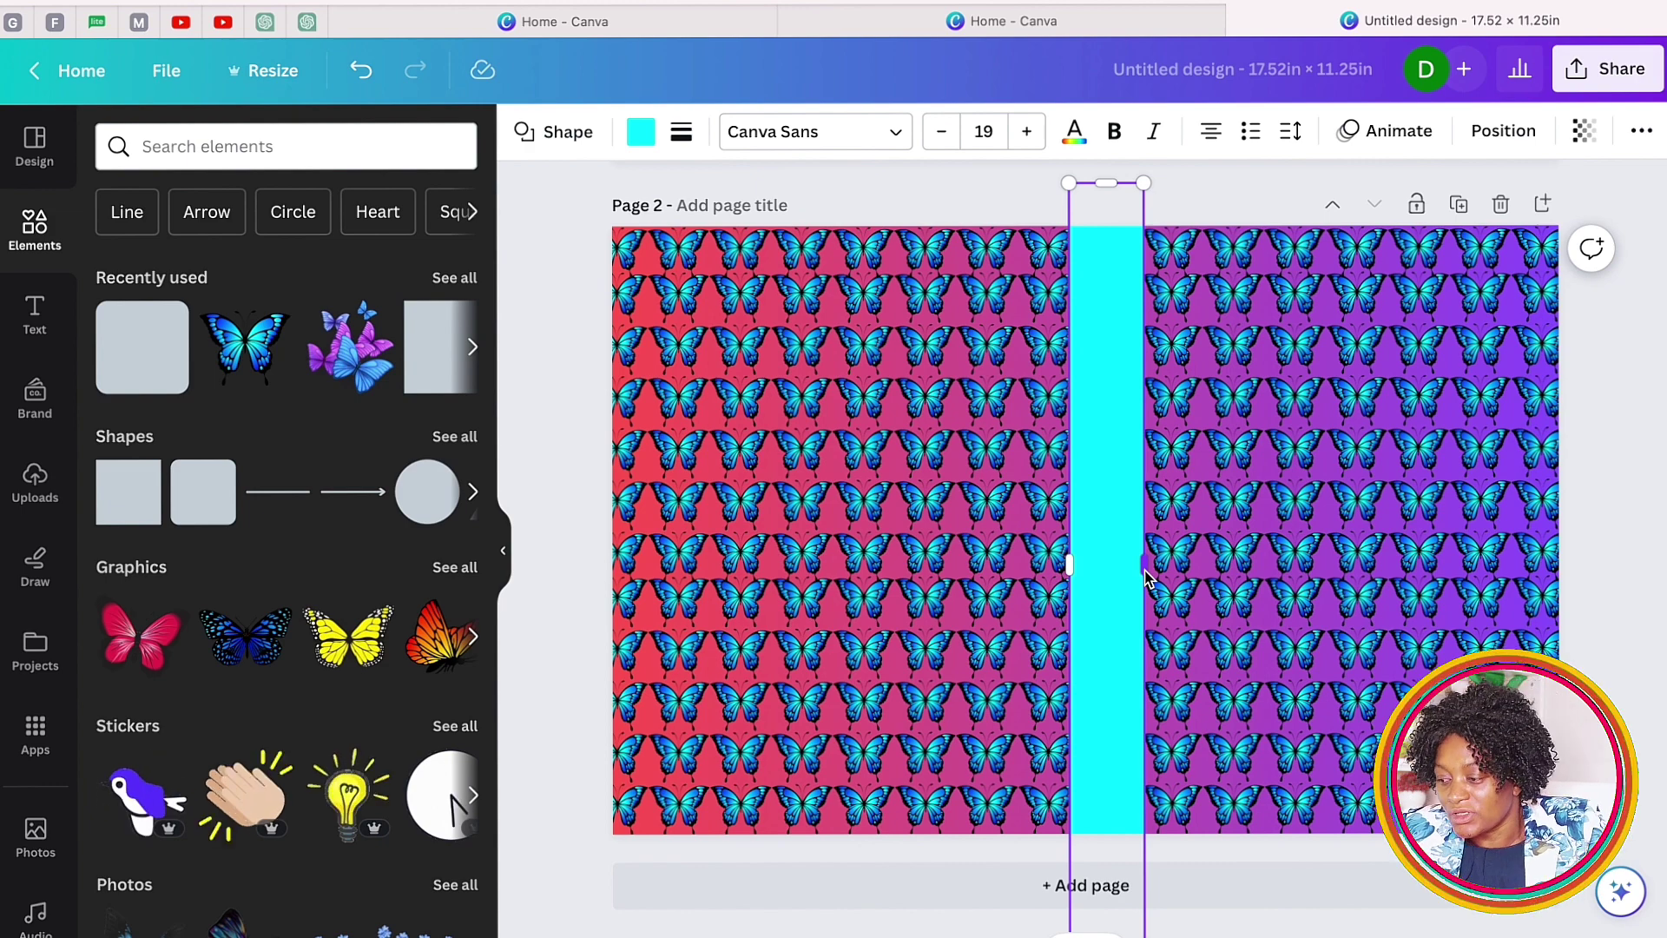
pyautogui.moveTo(1111, 547); pyautogui.dragTo(1104, 547)
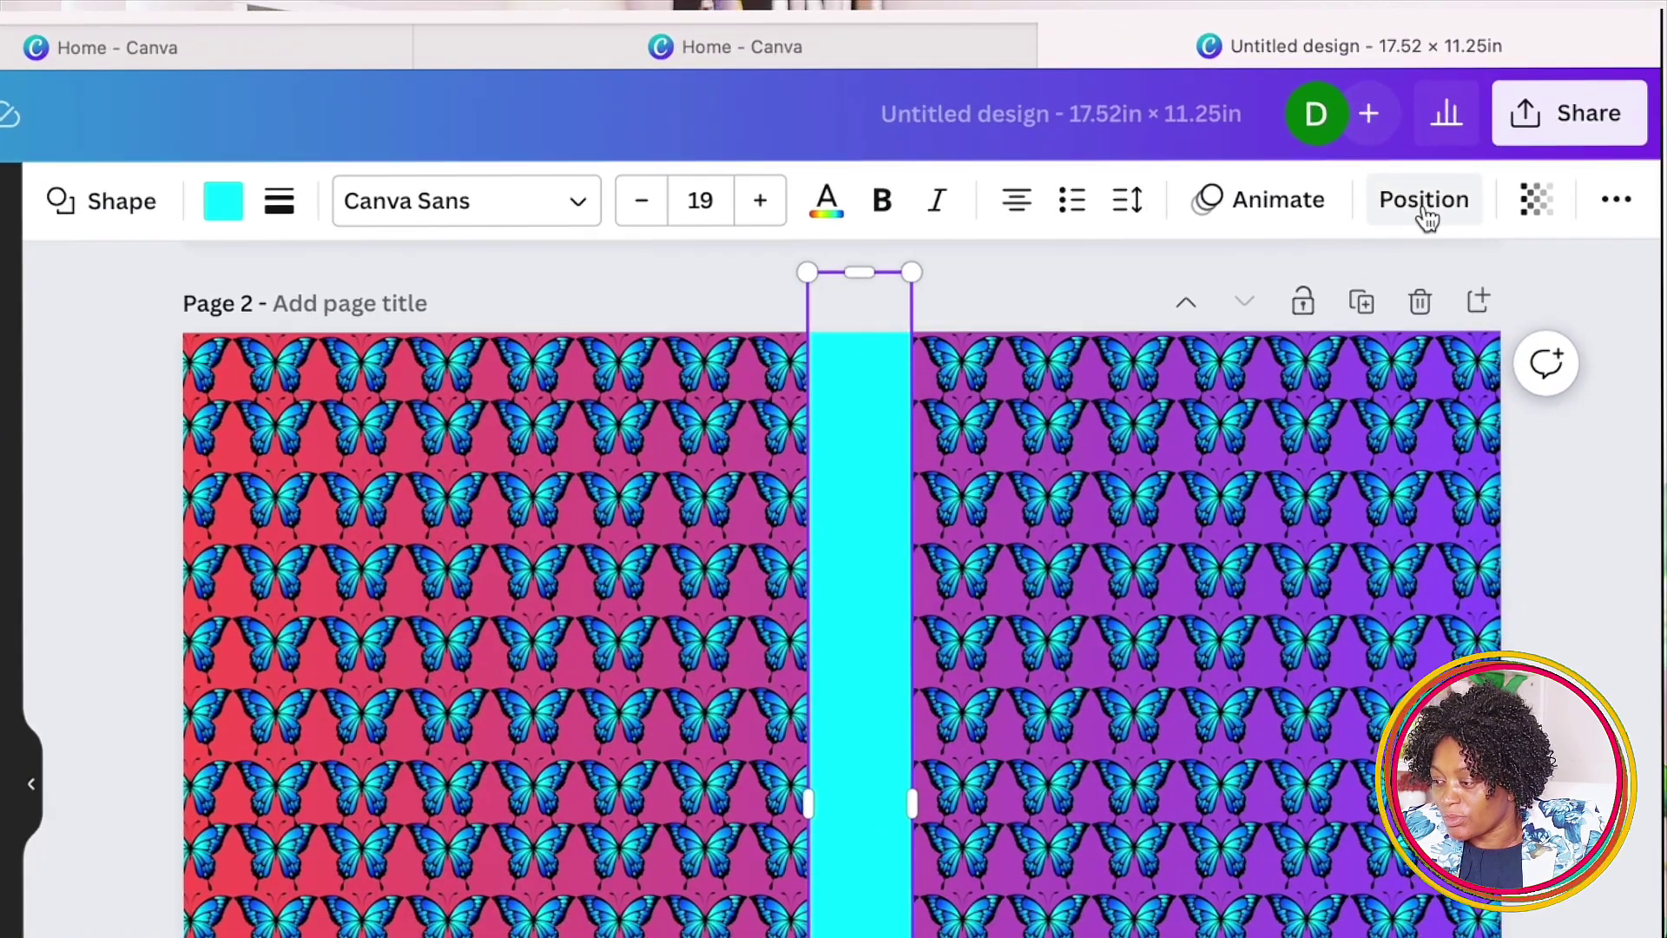
pyautogui.click(1426, 217)
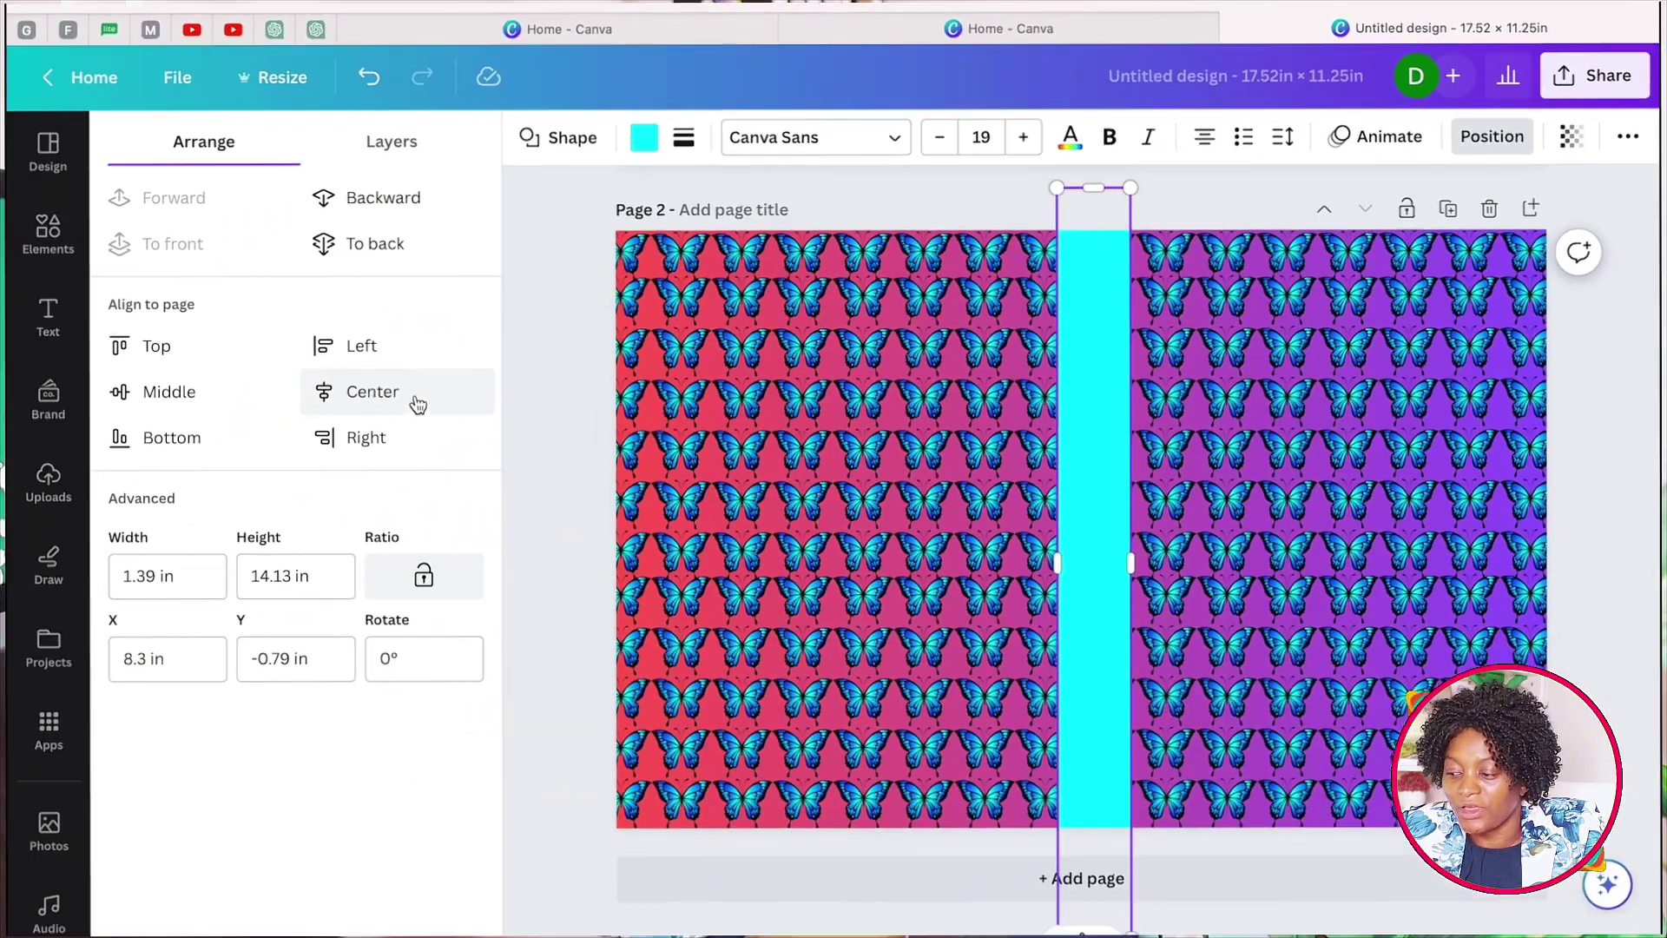
pyautogui.click(374, 392)
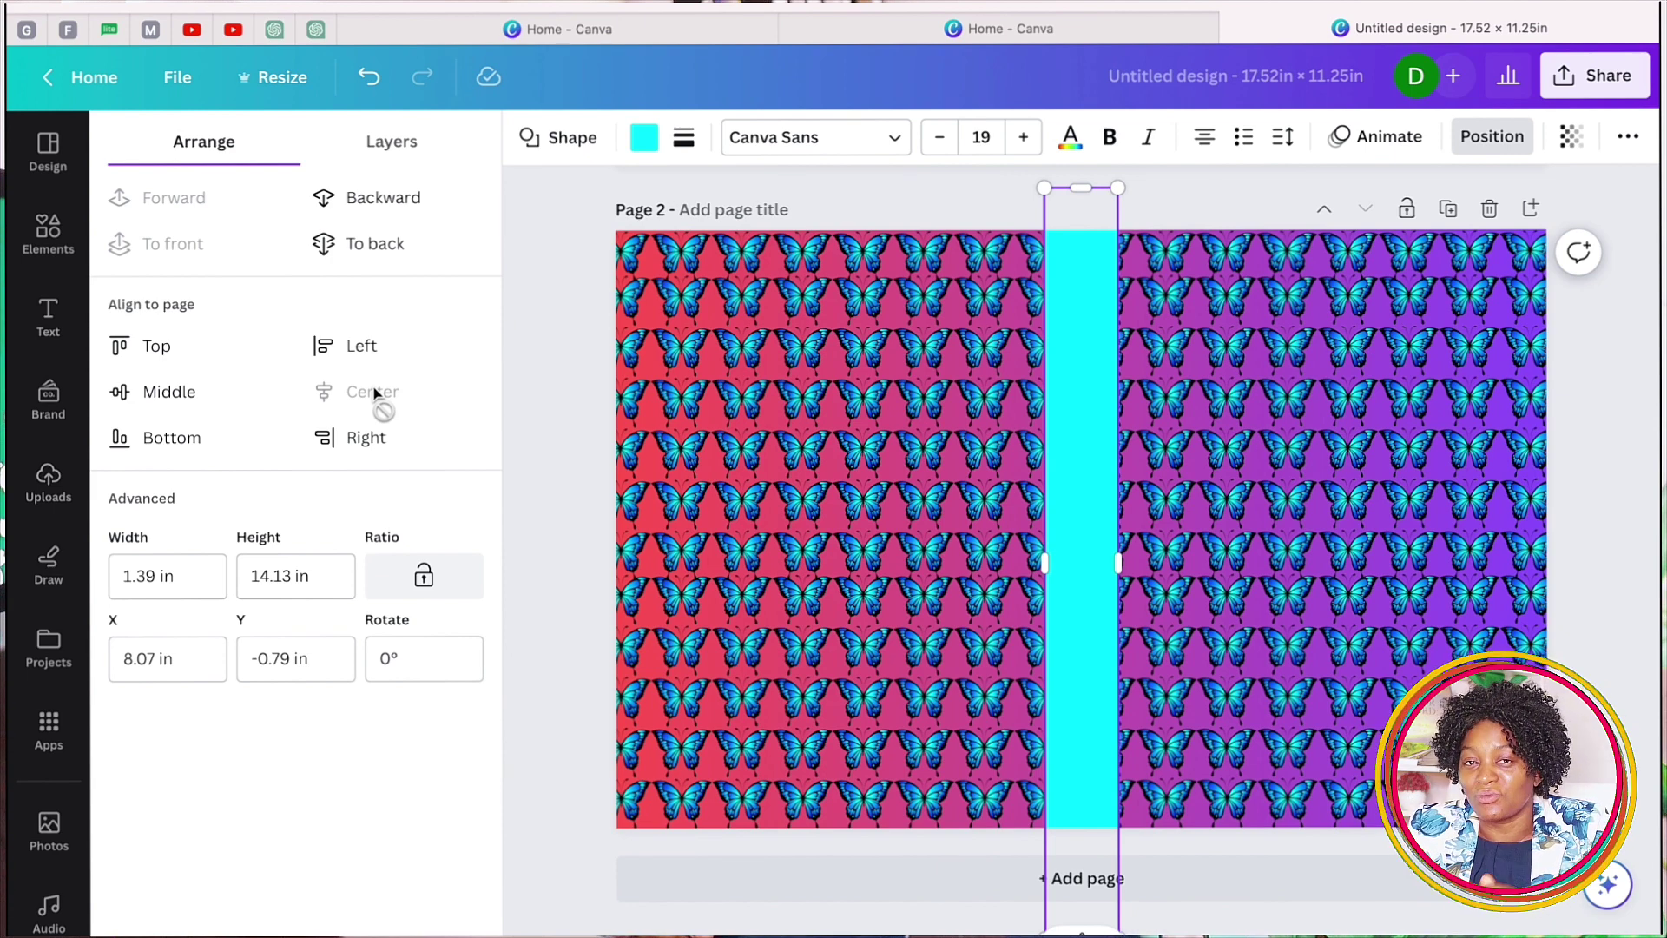
# Add another rounded square, move it to the upper part of the front cover and reshape it into a wide title rectangle.
pyautogui.click(981, 401)
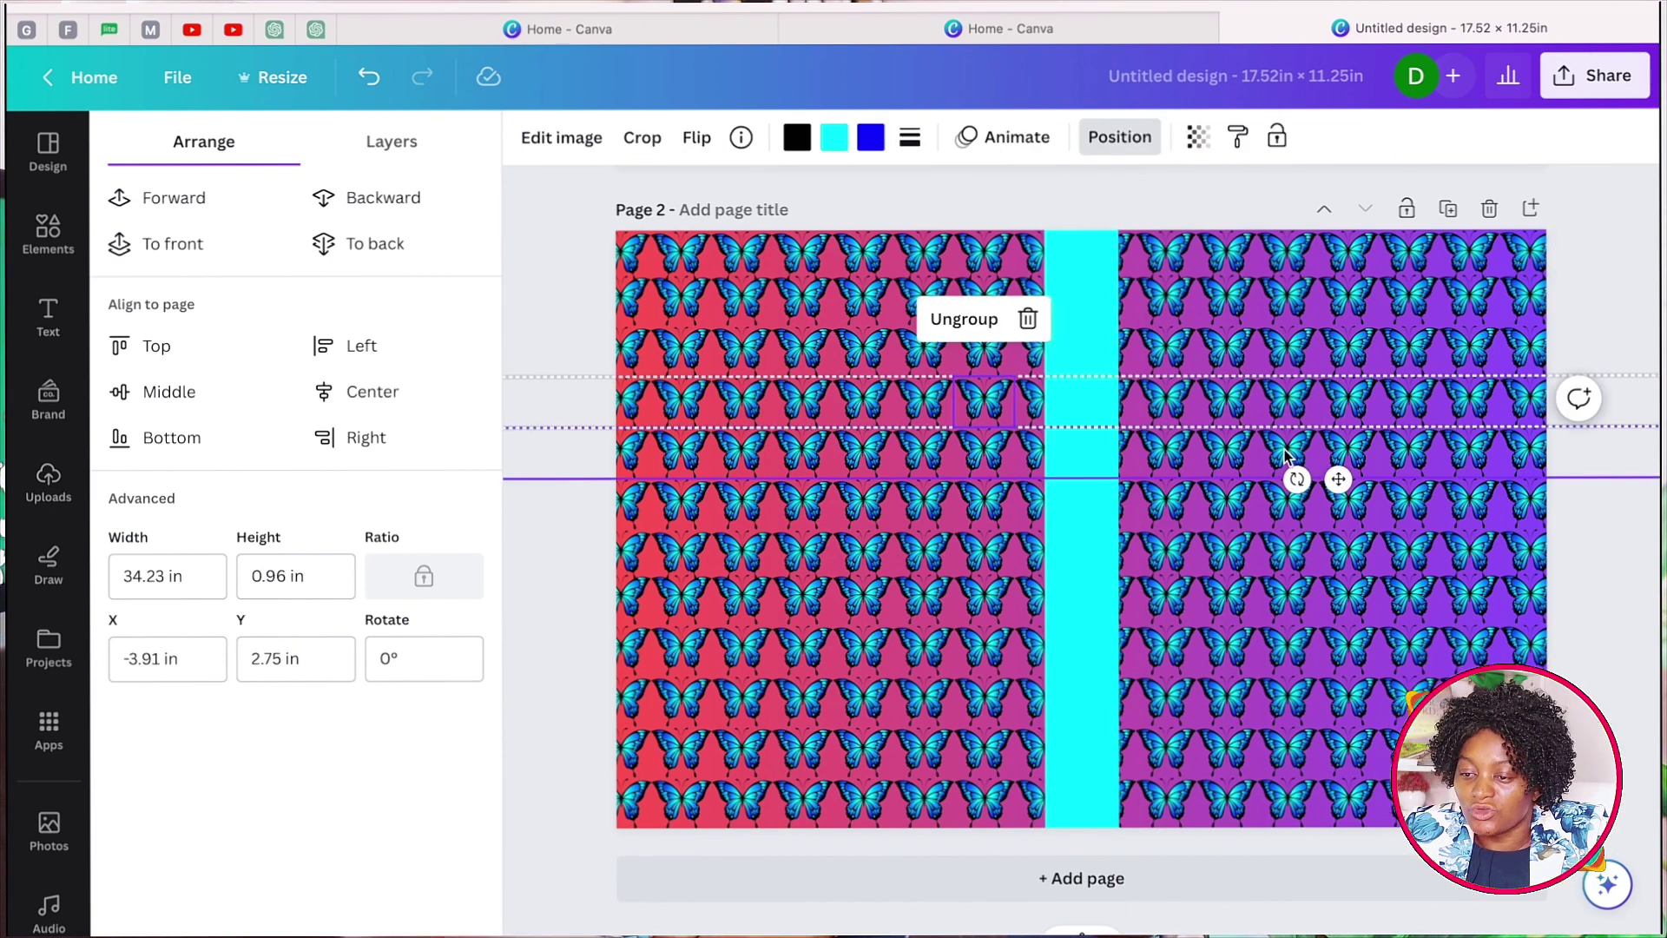
pyautogui.click(66, 217)
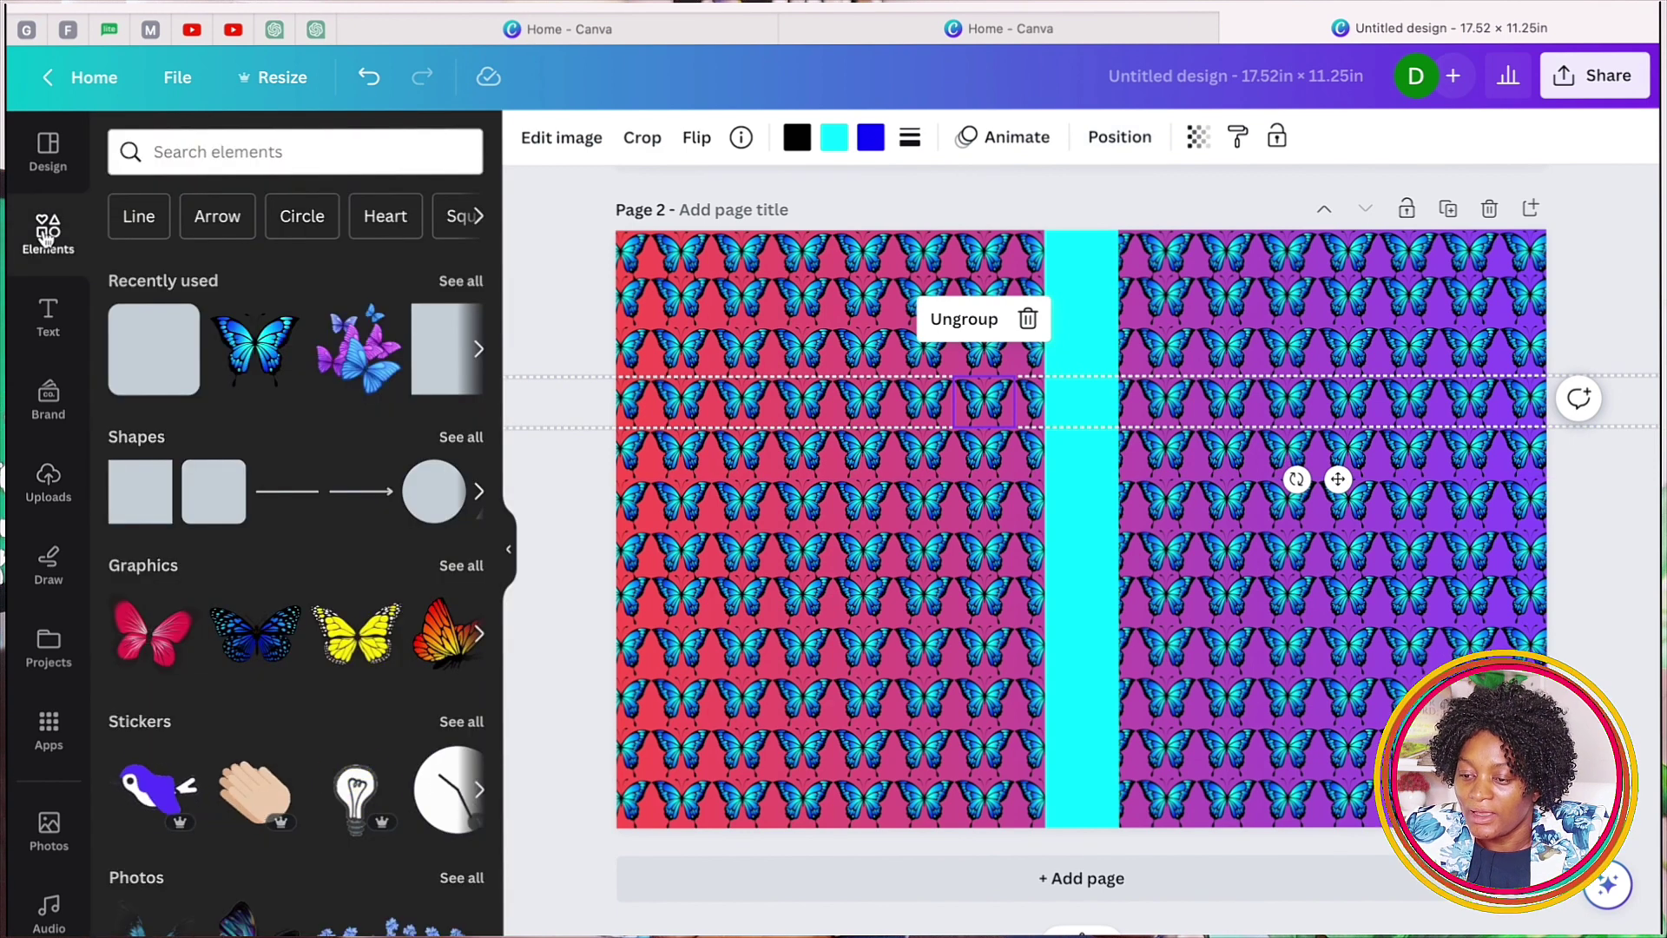
pyautogui.click(152, 350)
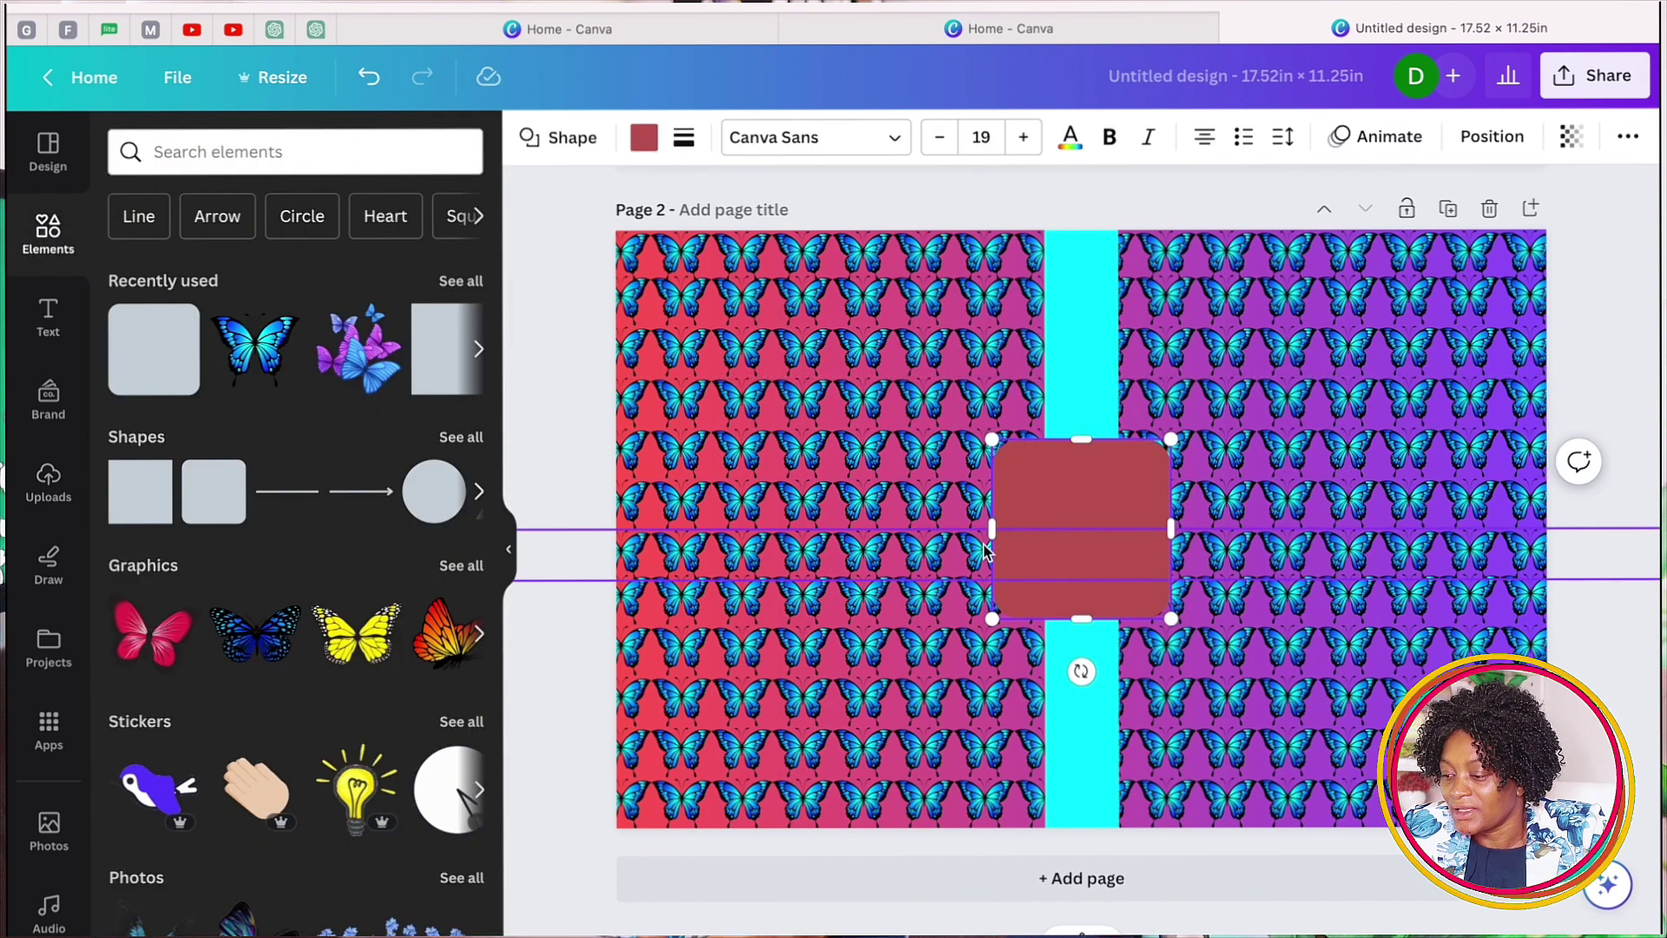
pyautogui.moveTo(1121, 461); pyautogui.dragTo(1334, 352)
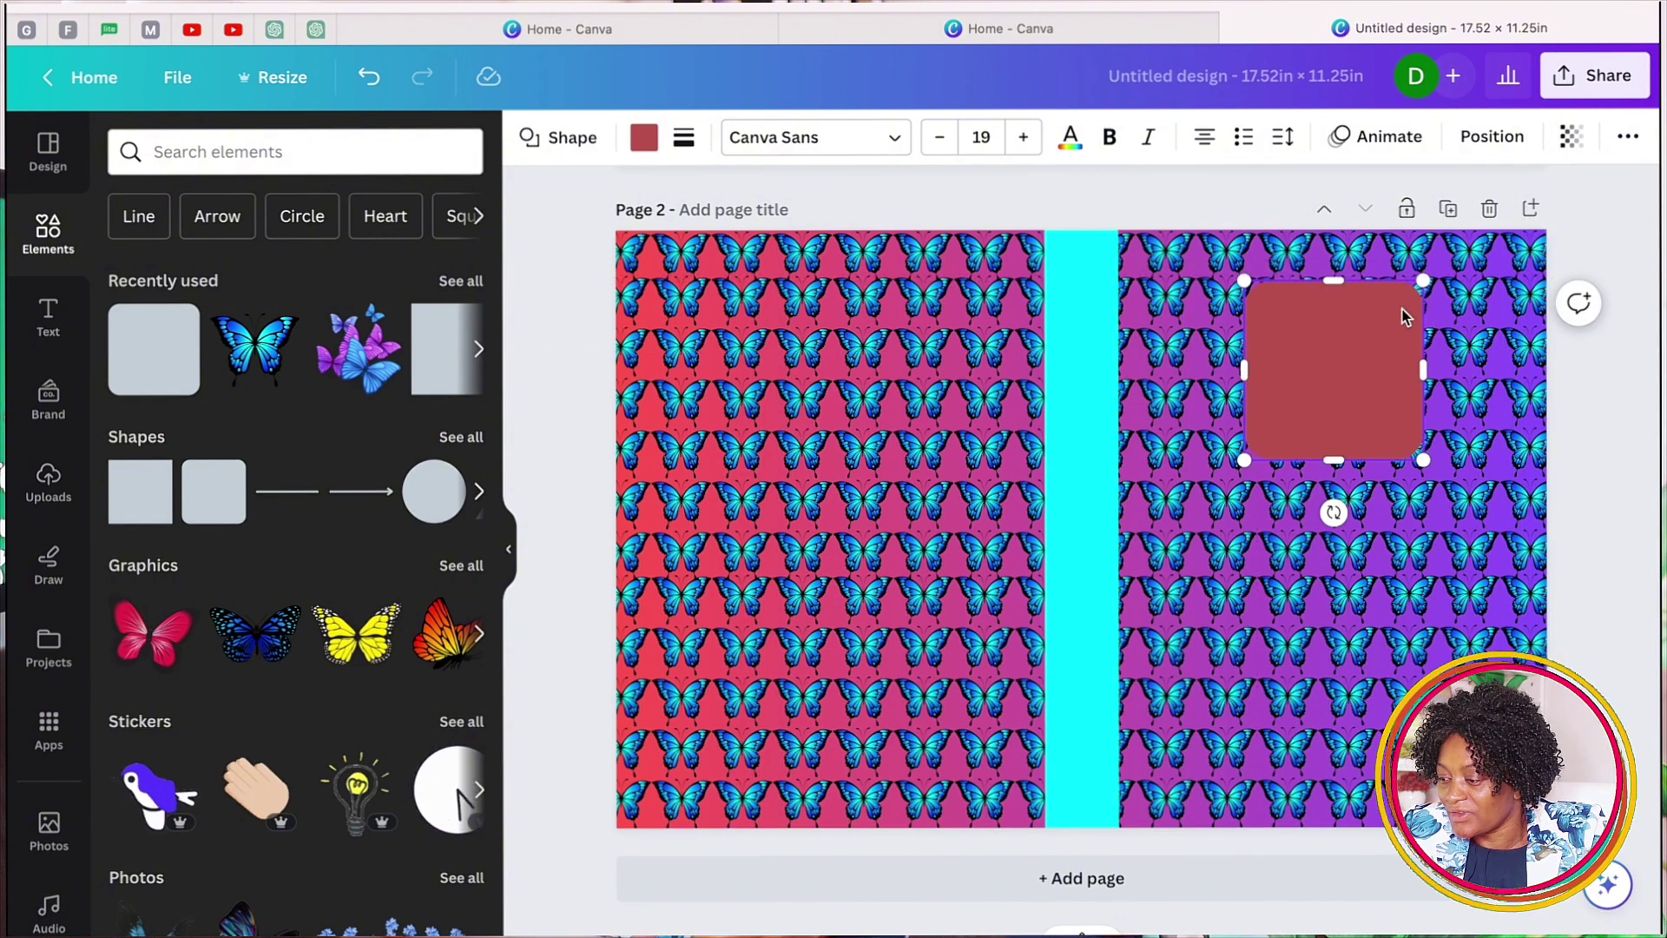
pyautogui.moveTo(1334, 284); pyautogui.dragTo(1330, 334)
pyautogui.moveTo(1334, 460); pyautogui.dragTo(1335, 426)
pyautogui.doubleClick(1352, 375)
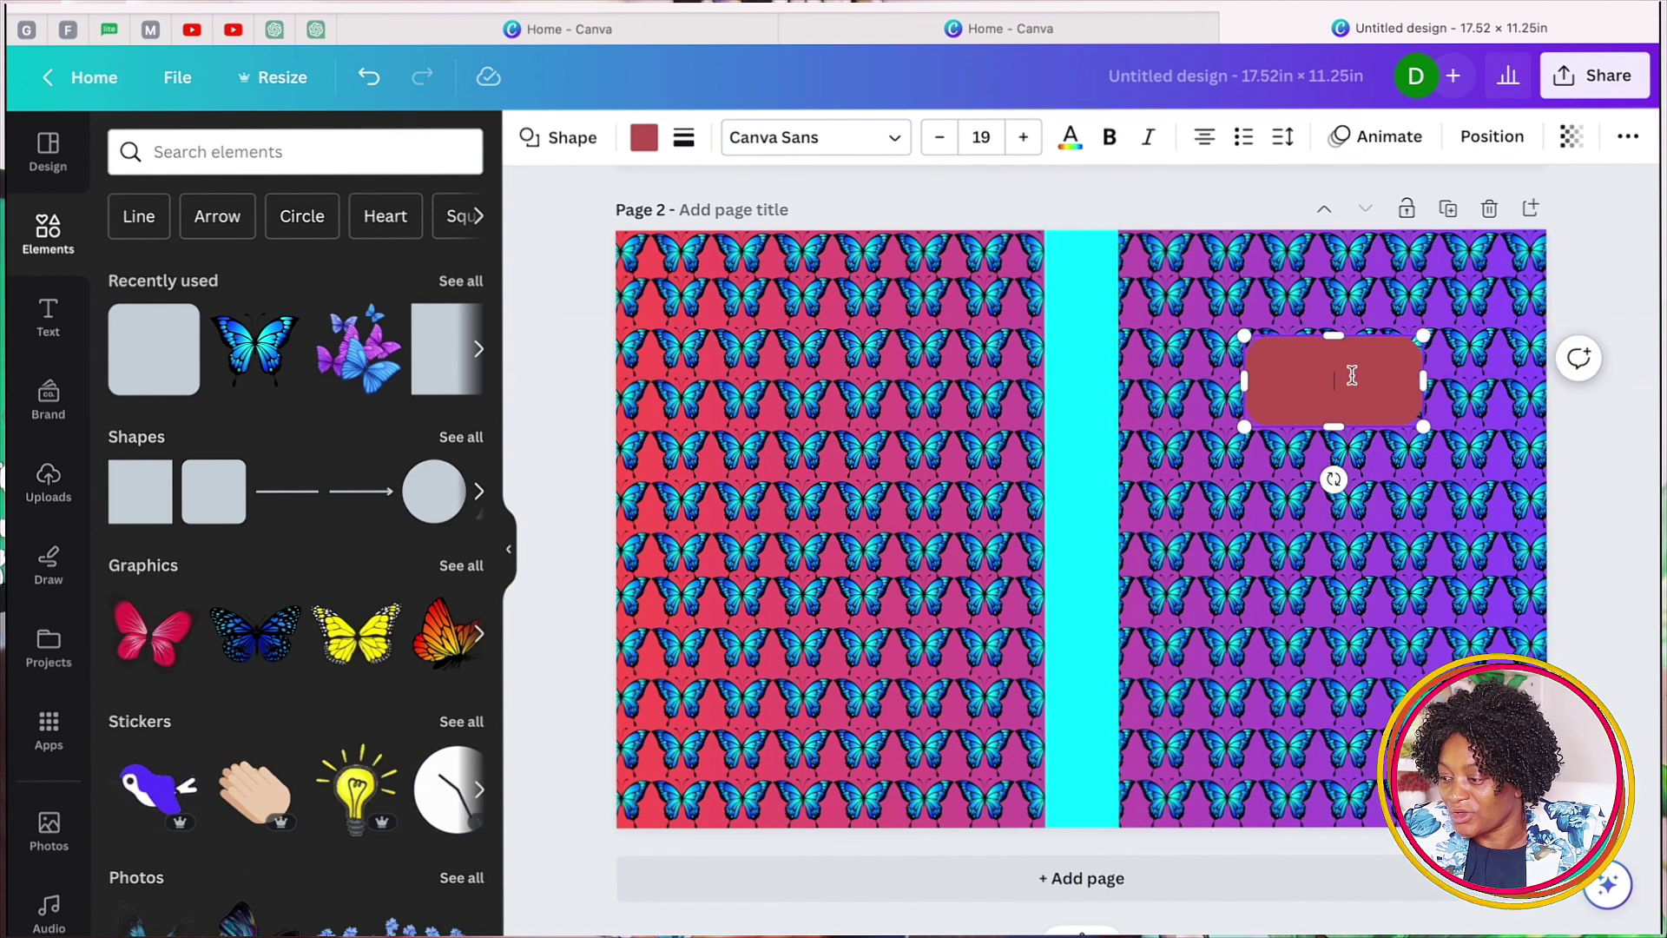
pyautogui.moveTo(1357, 391); pyautogui.dragTo(1377, 342)
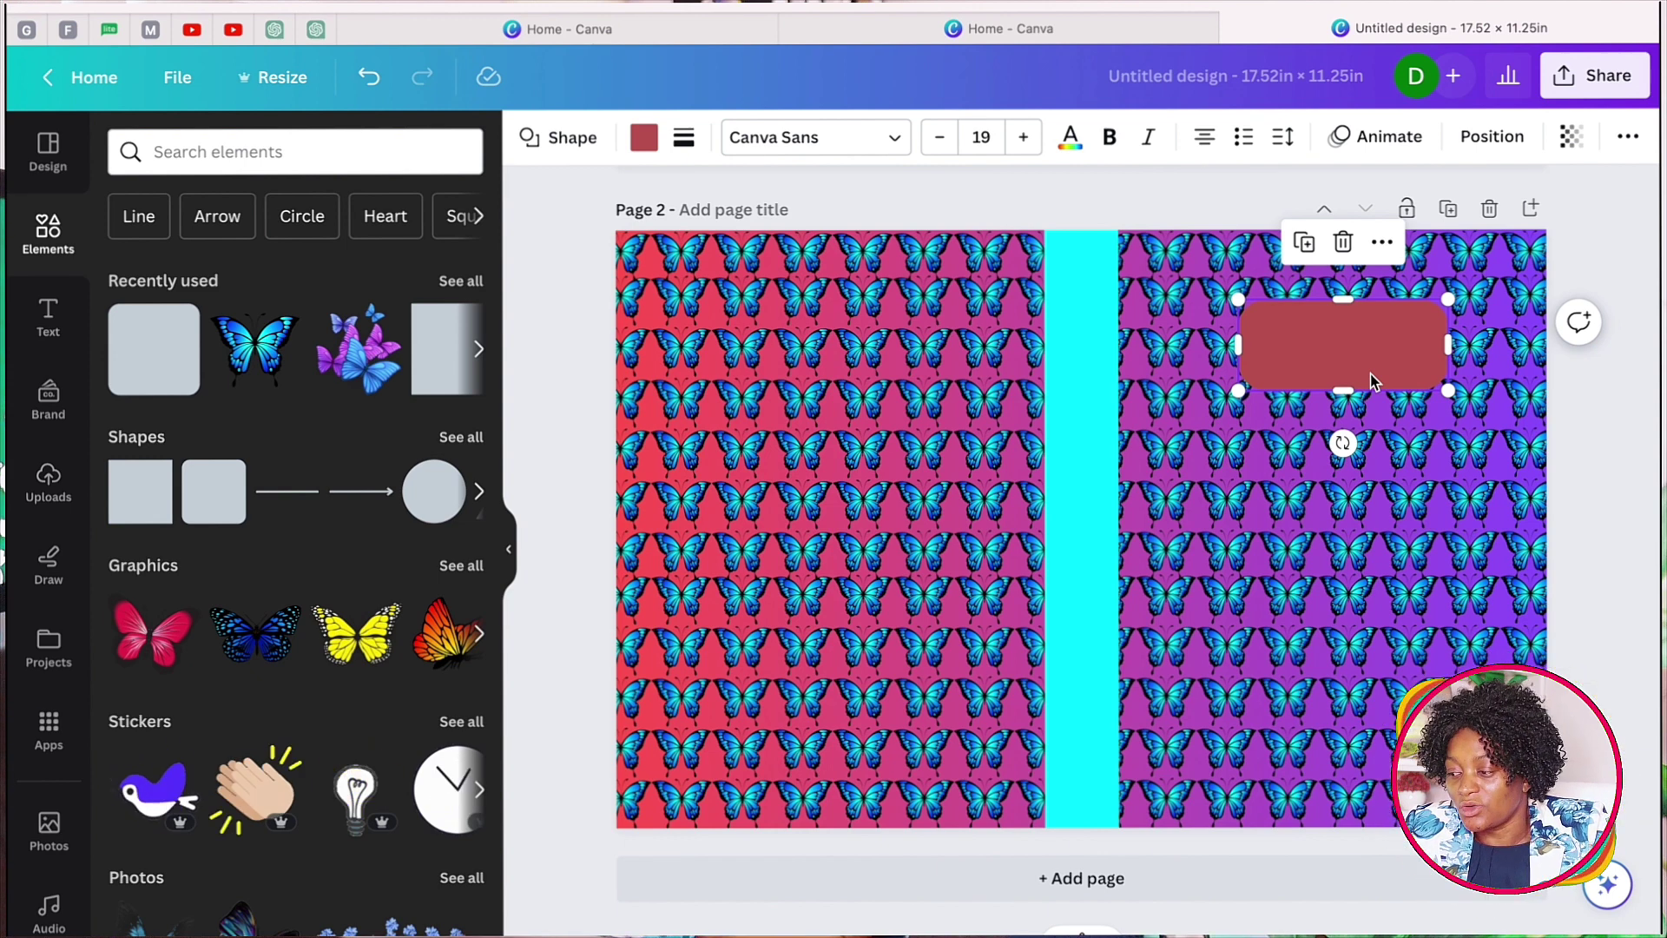
# Fill the title rectangle with cyan from the document colours and add a heading that reads NOTEBOOK.
pyautogui.click(643, 139)
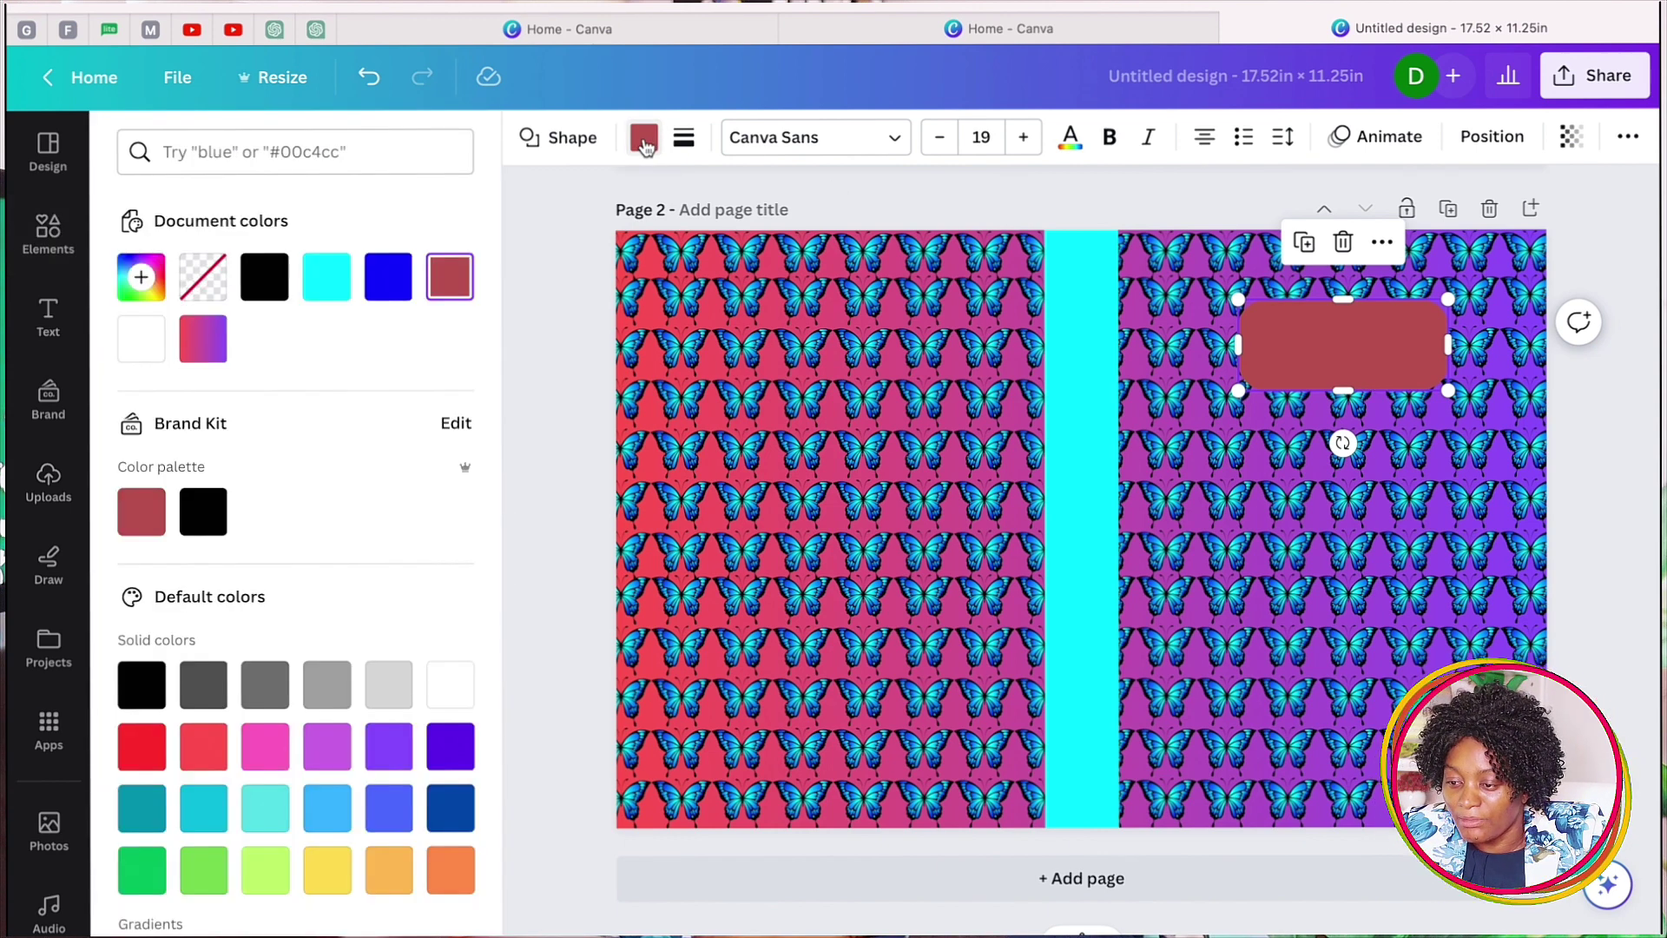
pyautogui.click(326, 276)
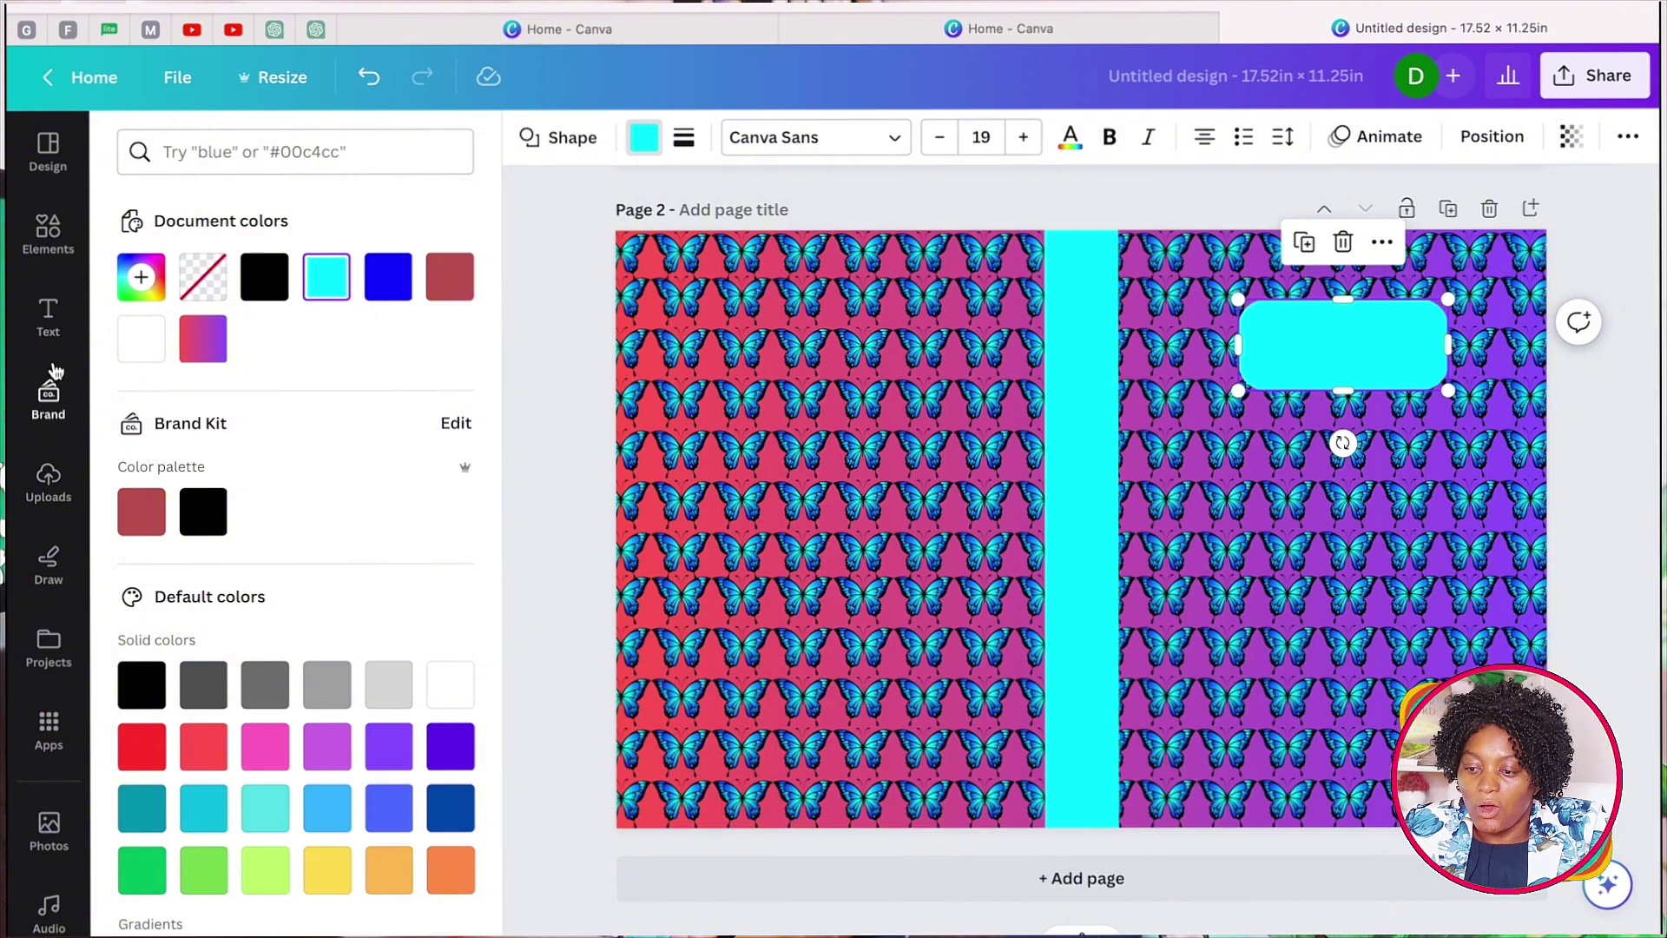
pyautogui.click(49, 319)
pyautogui.click(237, 426)
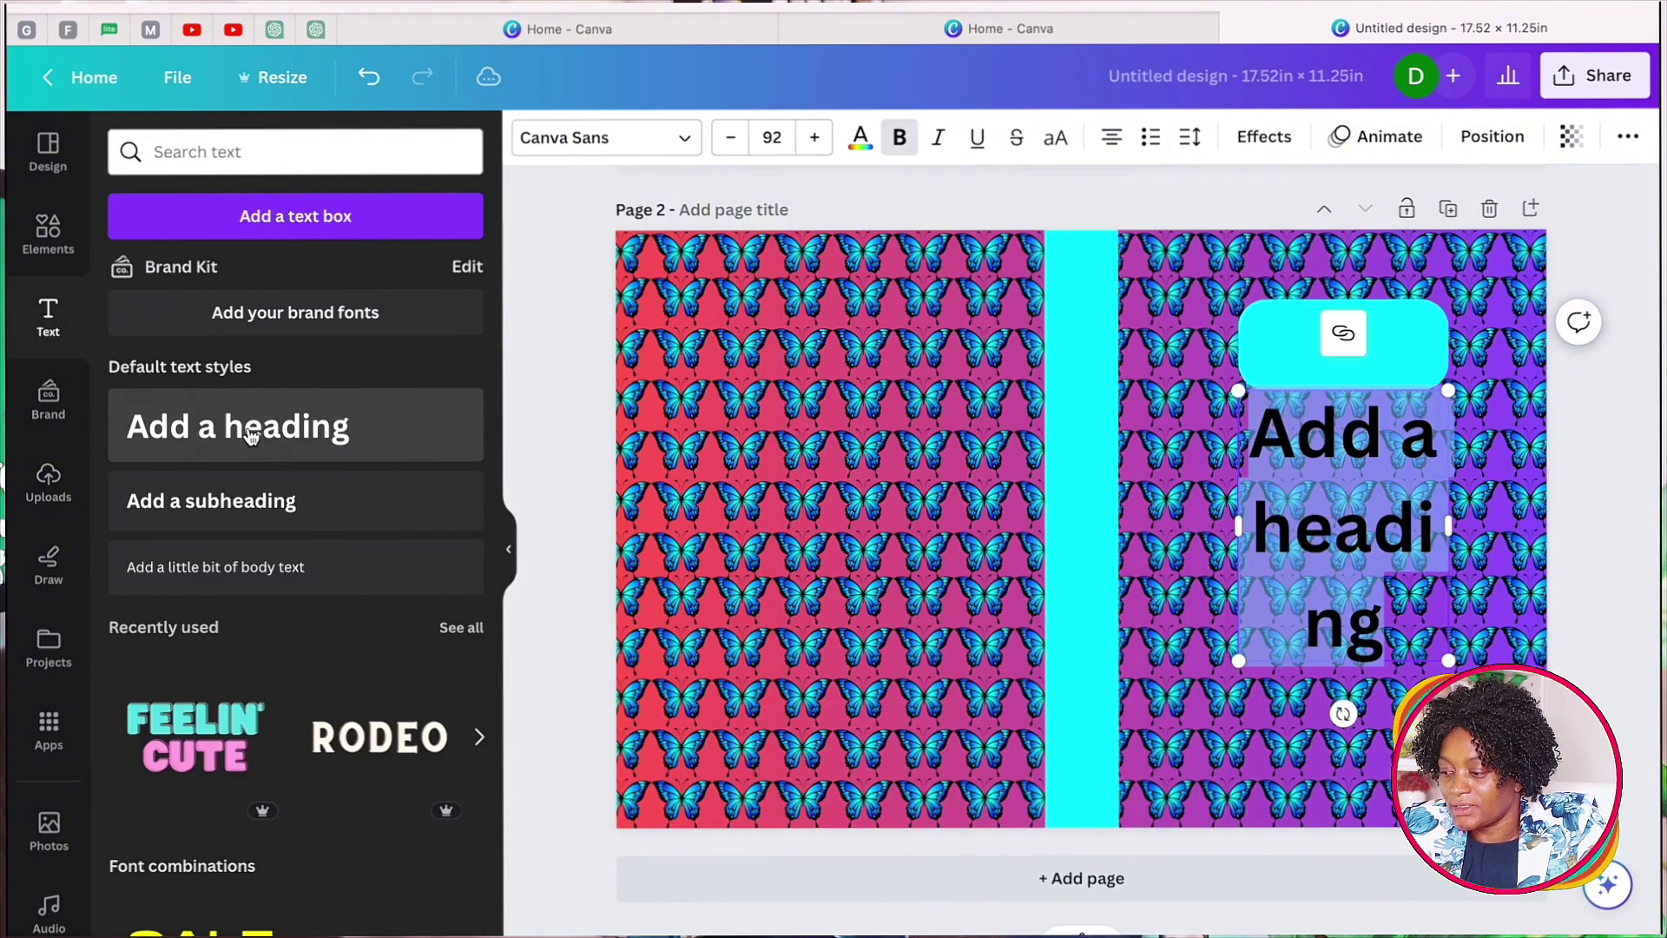
pyautogui.write('NOTEBOOK')
# Reduce the NOTEBOOK heading to size 42 so it fits on one line and centre it over the cyan title box.
pyautogui.click(731, 138)
pyautogui.click(731, 138)
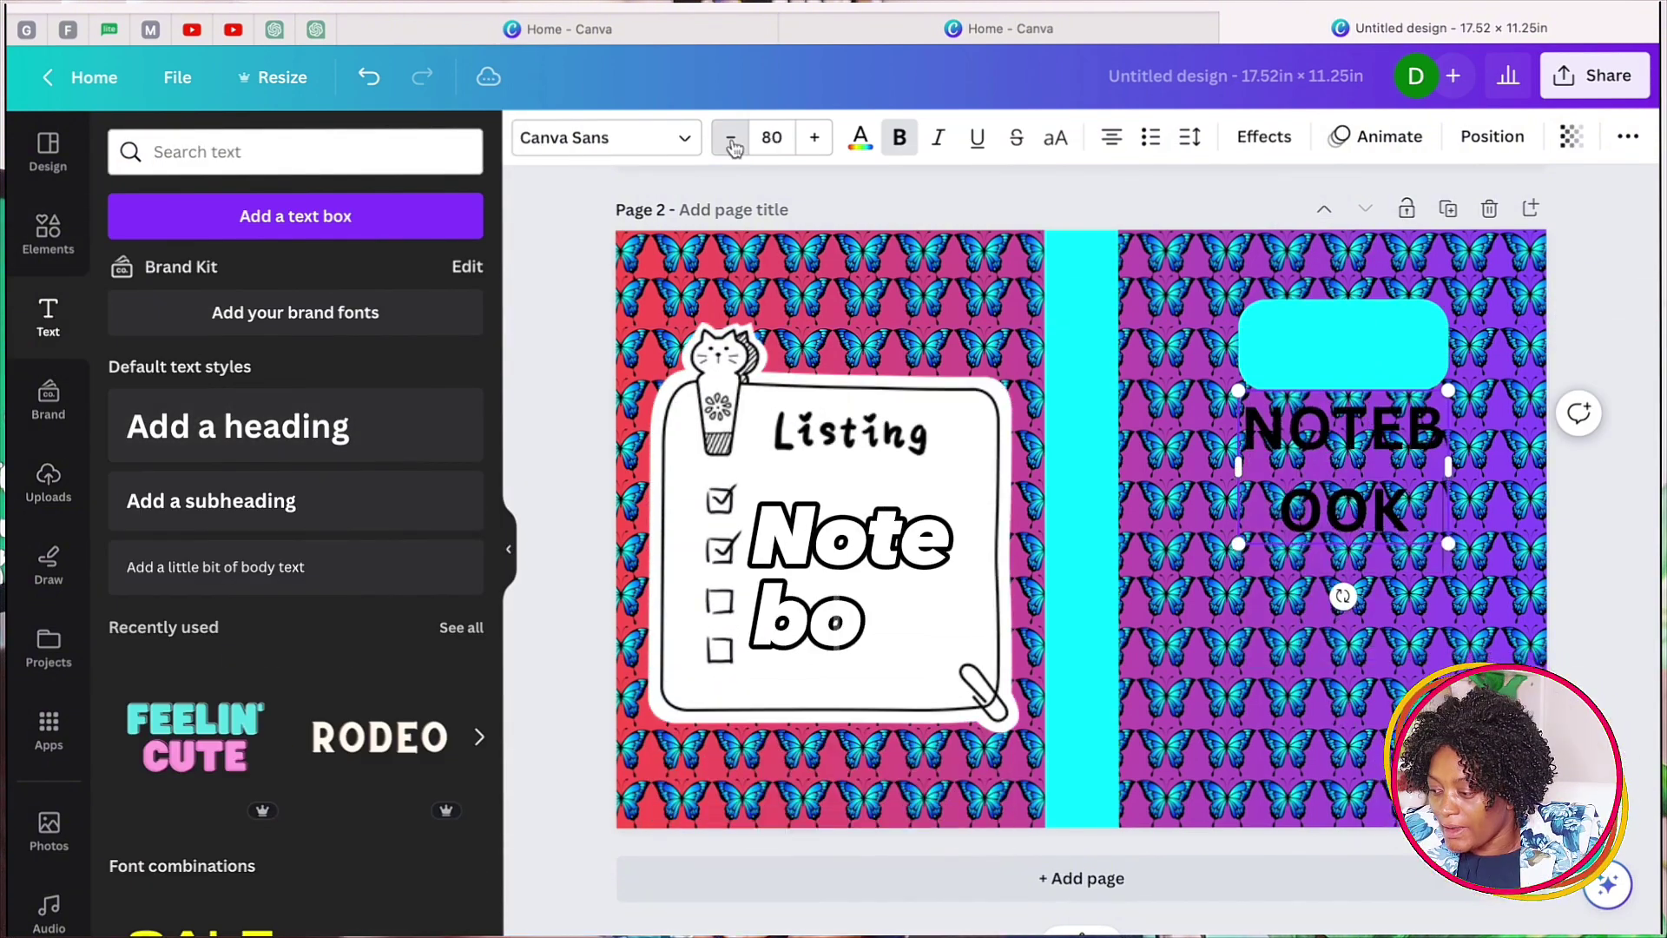
pyautogui.click(731, 137)
pyautogui.click(731, 137)
pyautogui.click(731, 137)
pyautogui.click(731, 137)
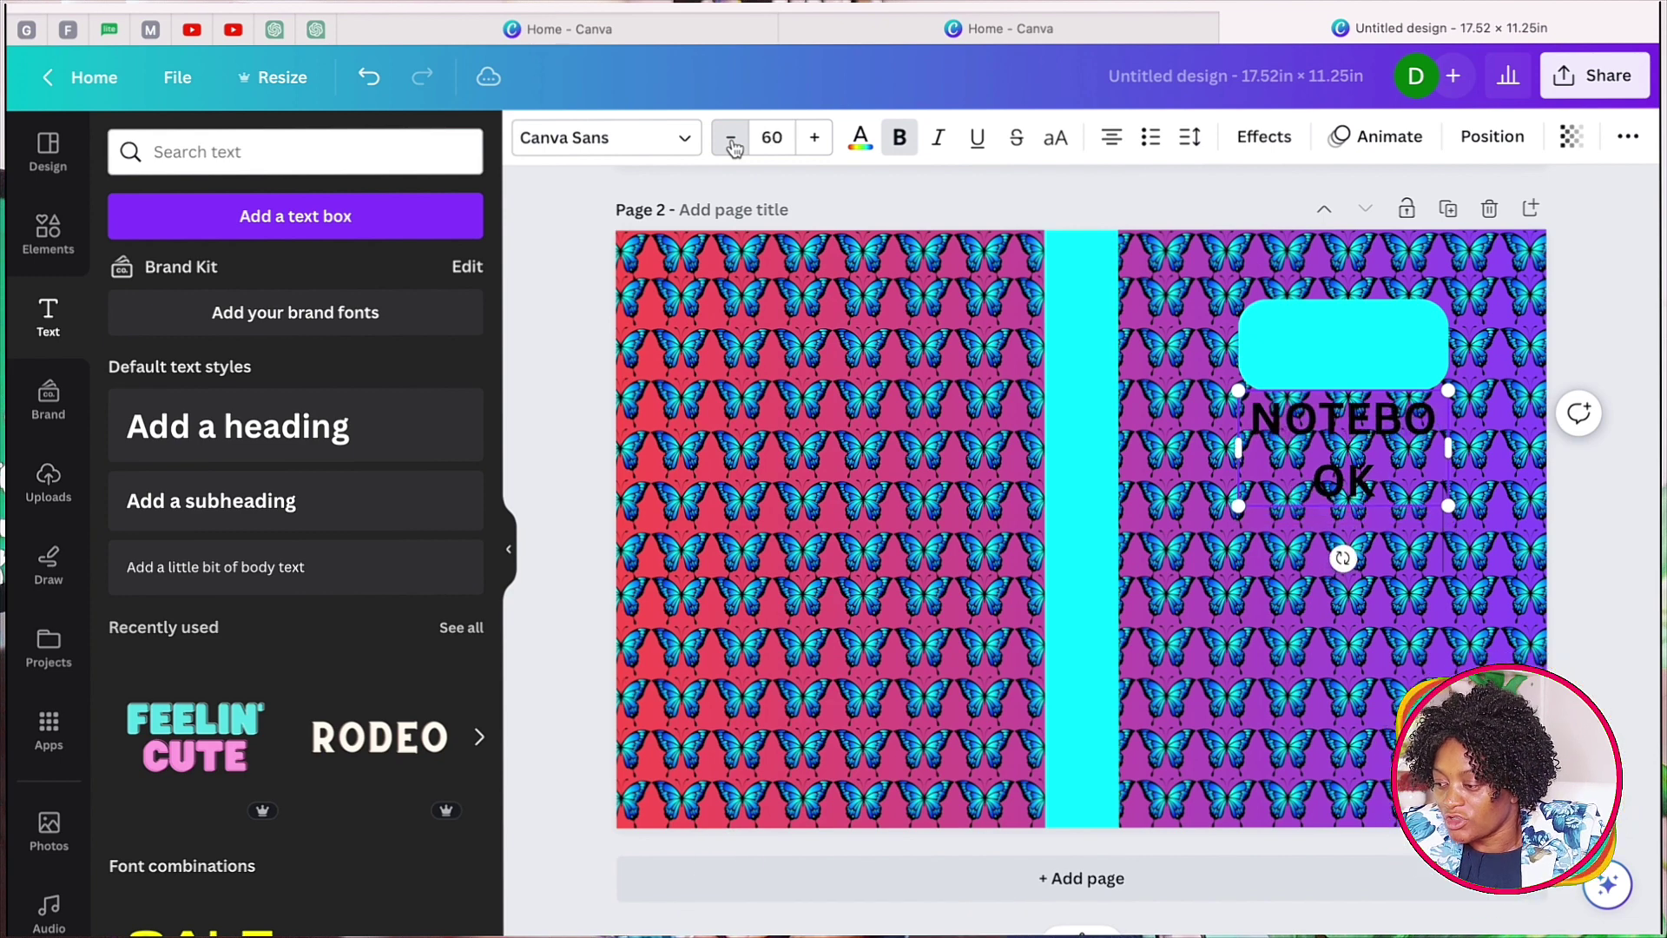
pyautogui.click(731, 137)
pyautogui.click(731, 137)
pyautogui.click(731, 137)
pyautogui.click(731, 137)
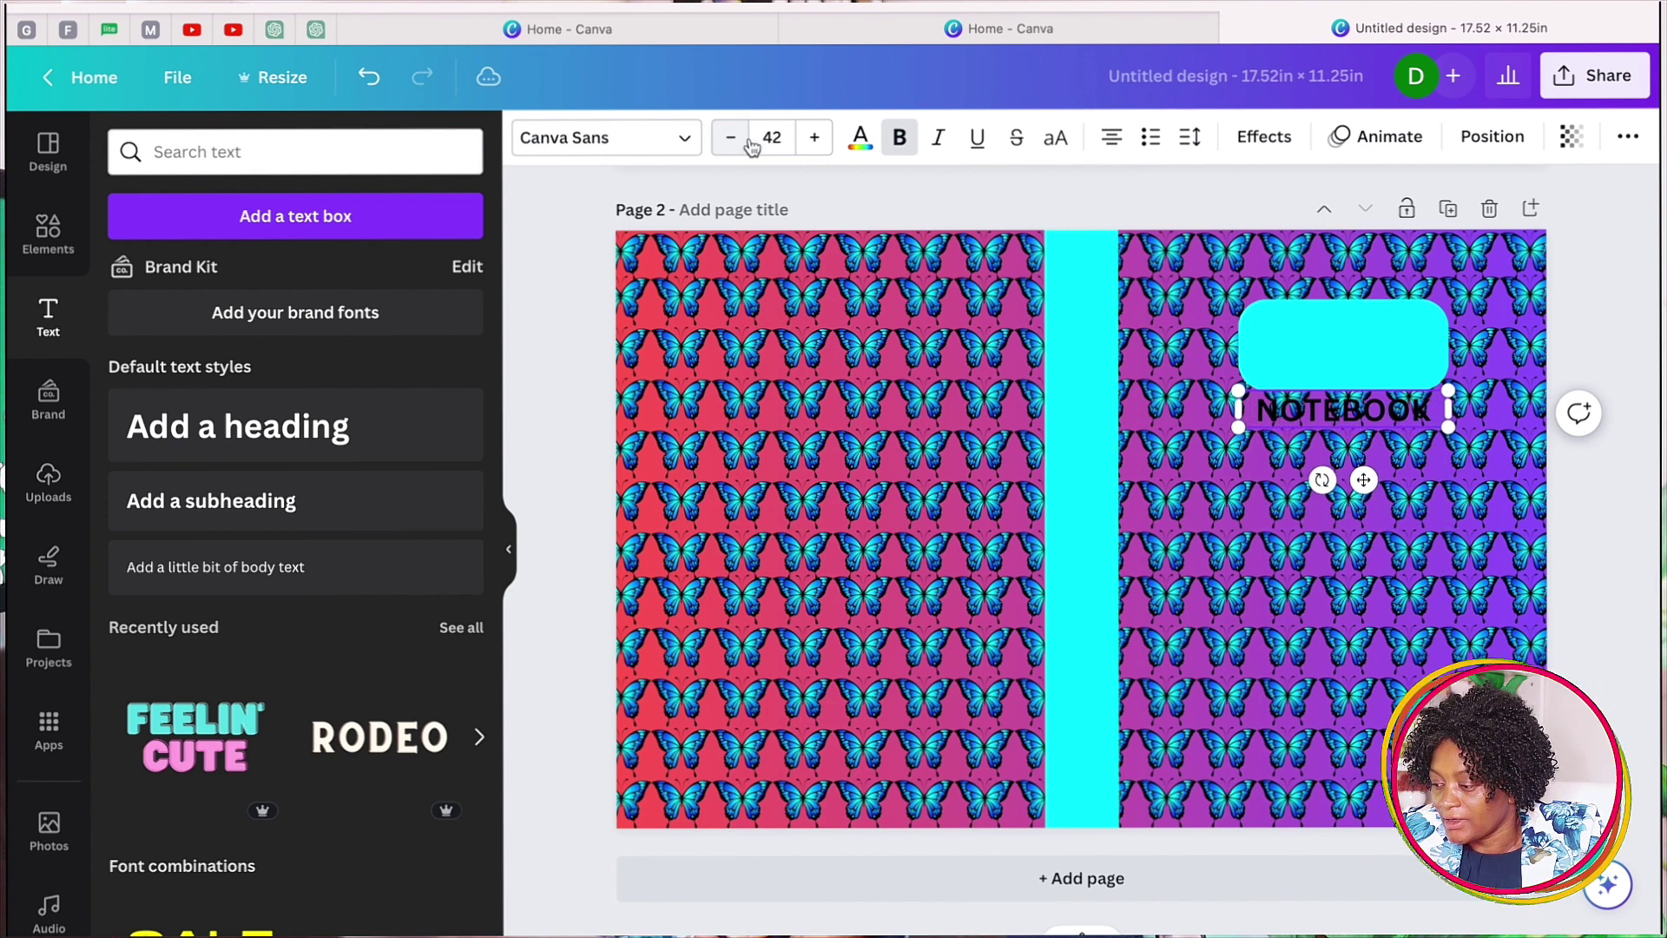
pyautogui.click(1424, 563)
pyautogui.click(1344, 406)
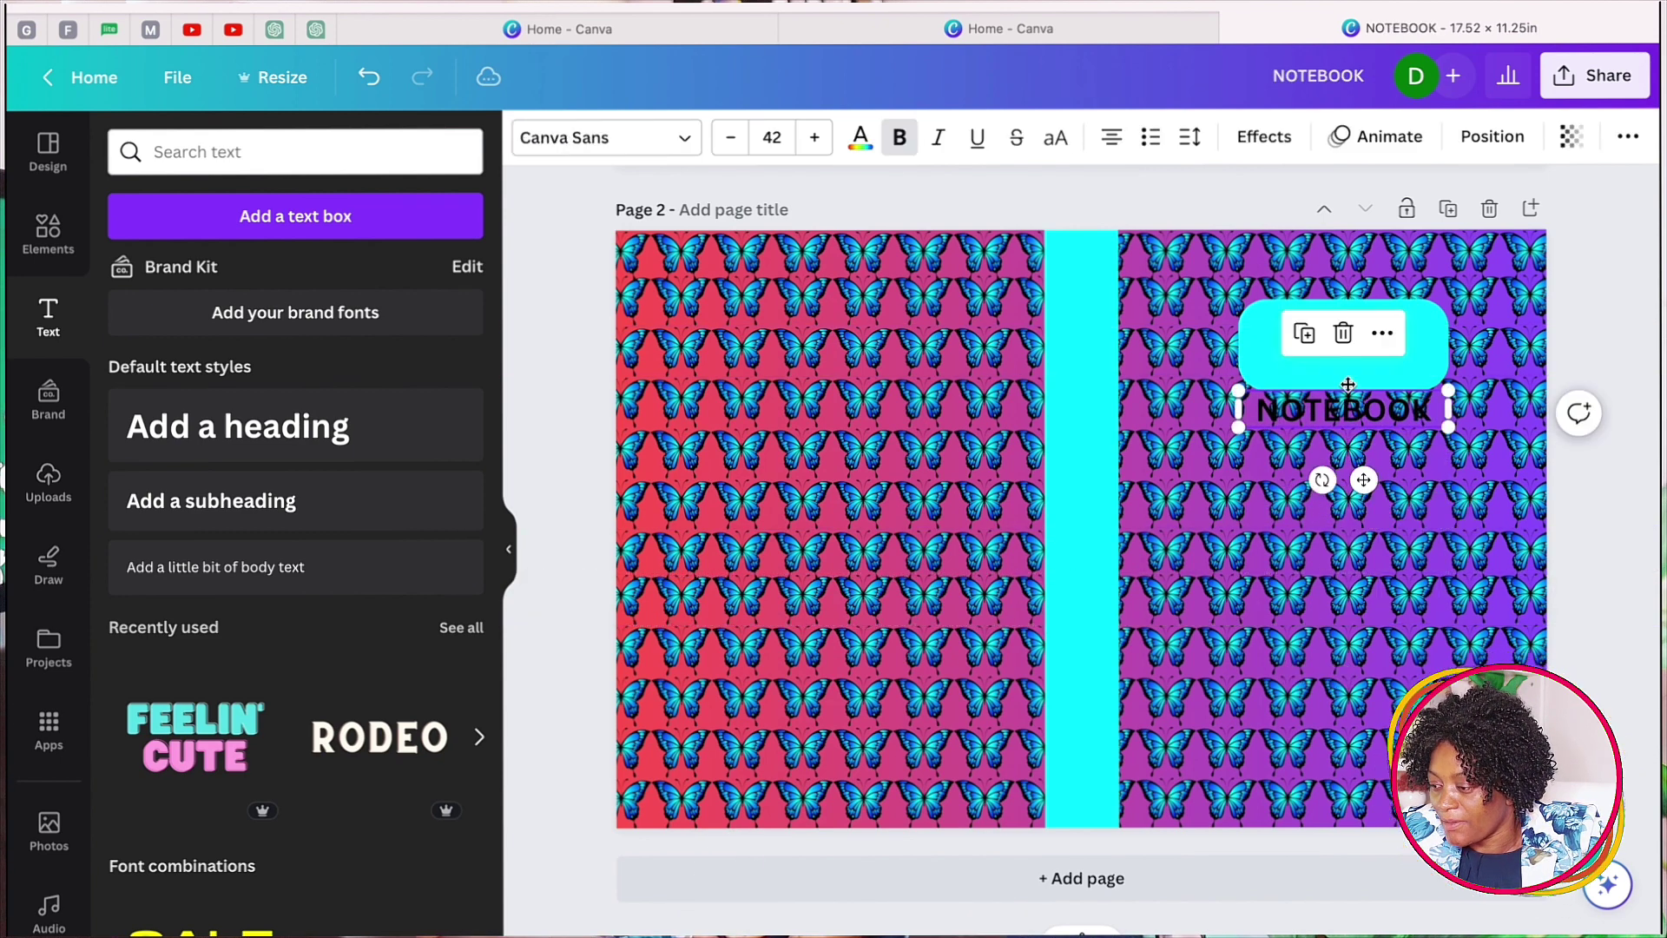
pyautogui.moveTo(1344, 406); pyautogui.dragTo(1341, 345)
# Enlarge the NOTEBOOK heading to size 46 and change its font to Intro Rust.
pyautogui.click(815, 137)
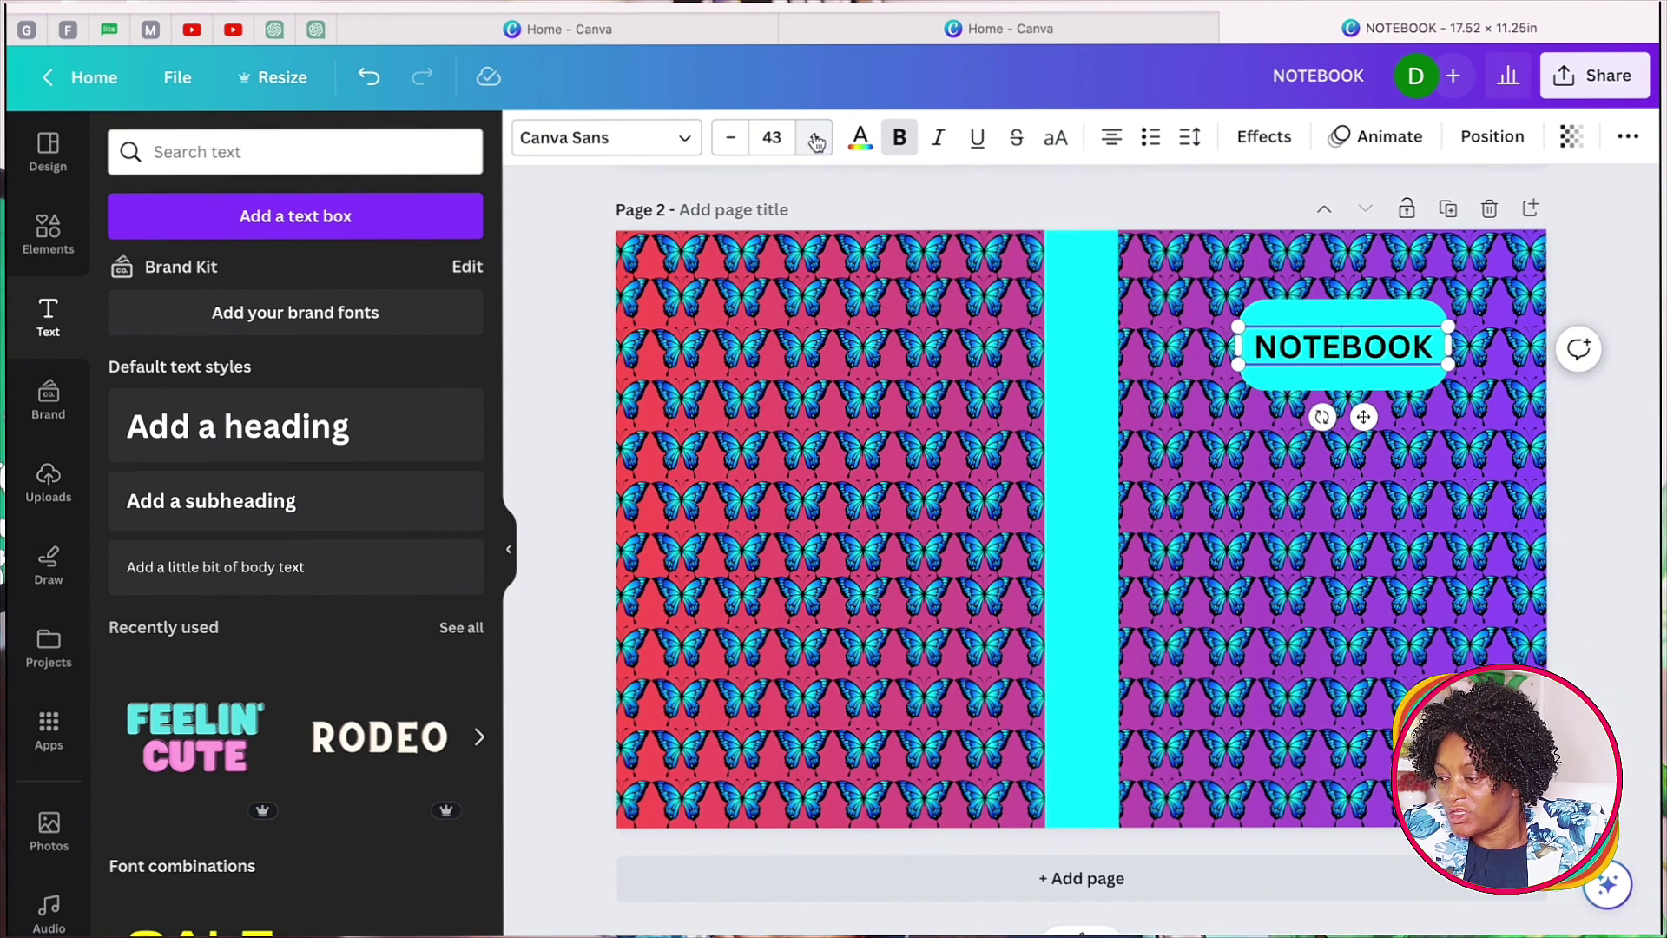
pyautogui.click(814, 137)
pyautogui.click(814, 137)
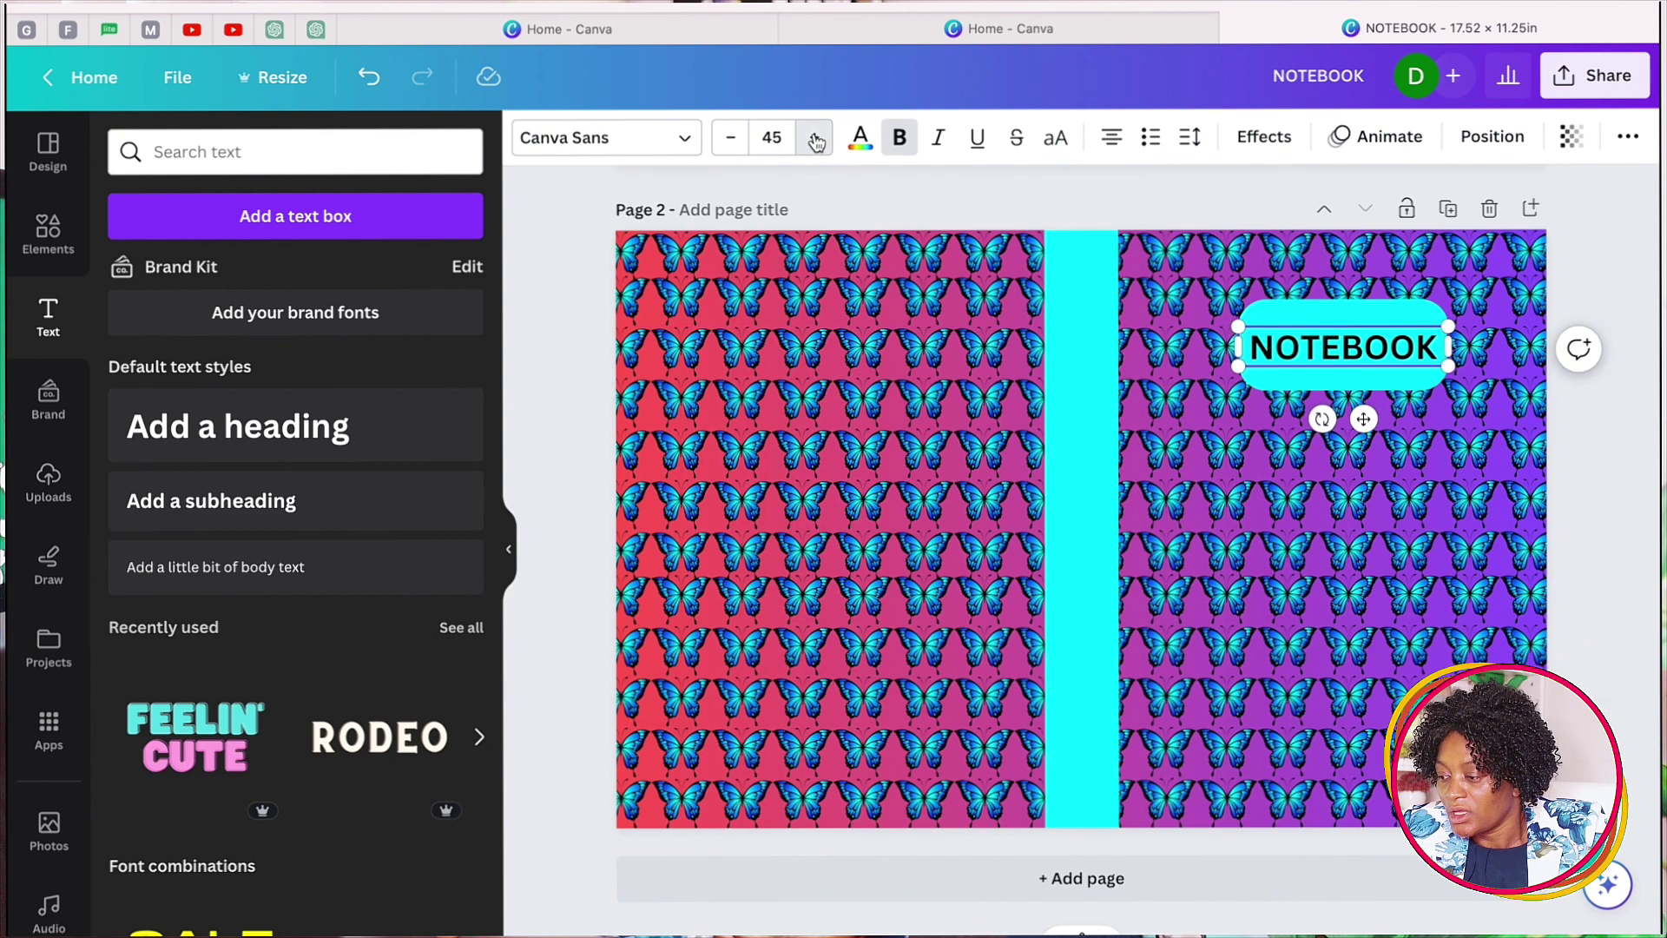
pyautogui.click(814, 137)
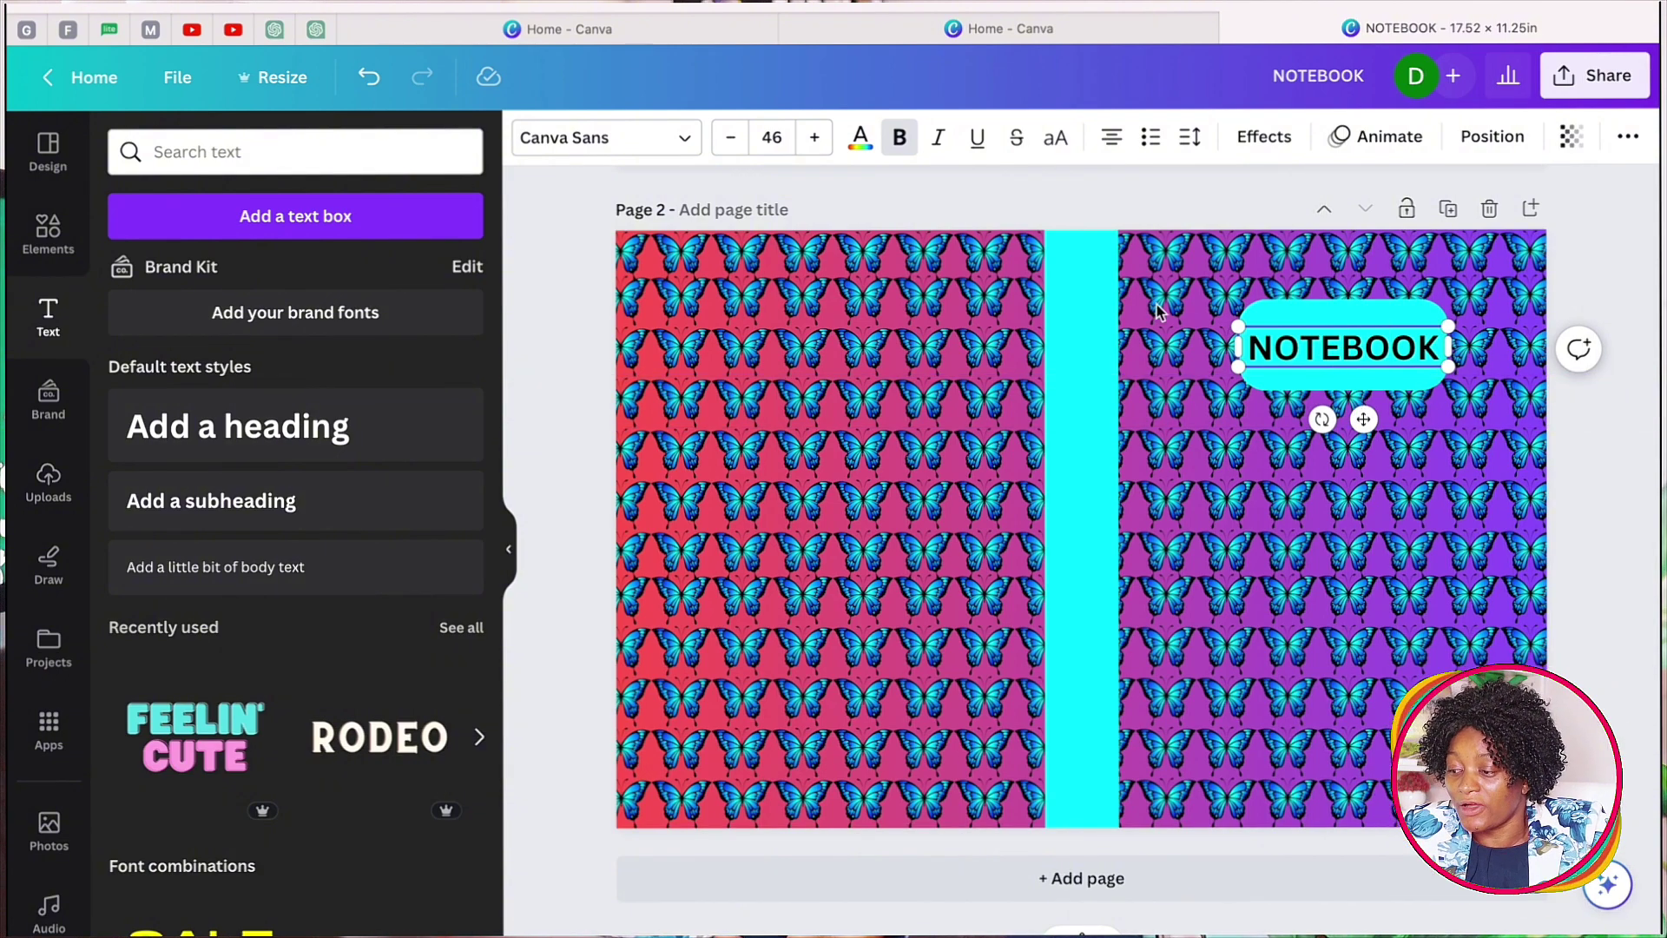
pyautogui.click(681, 137)
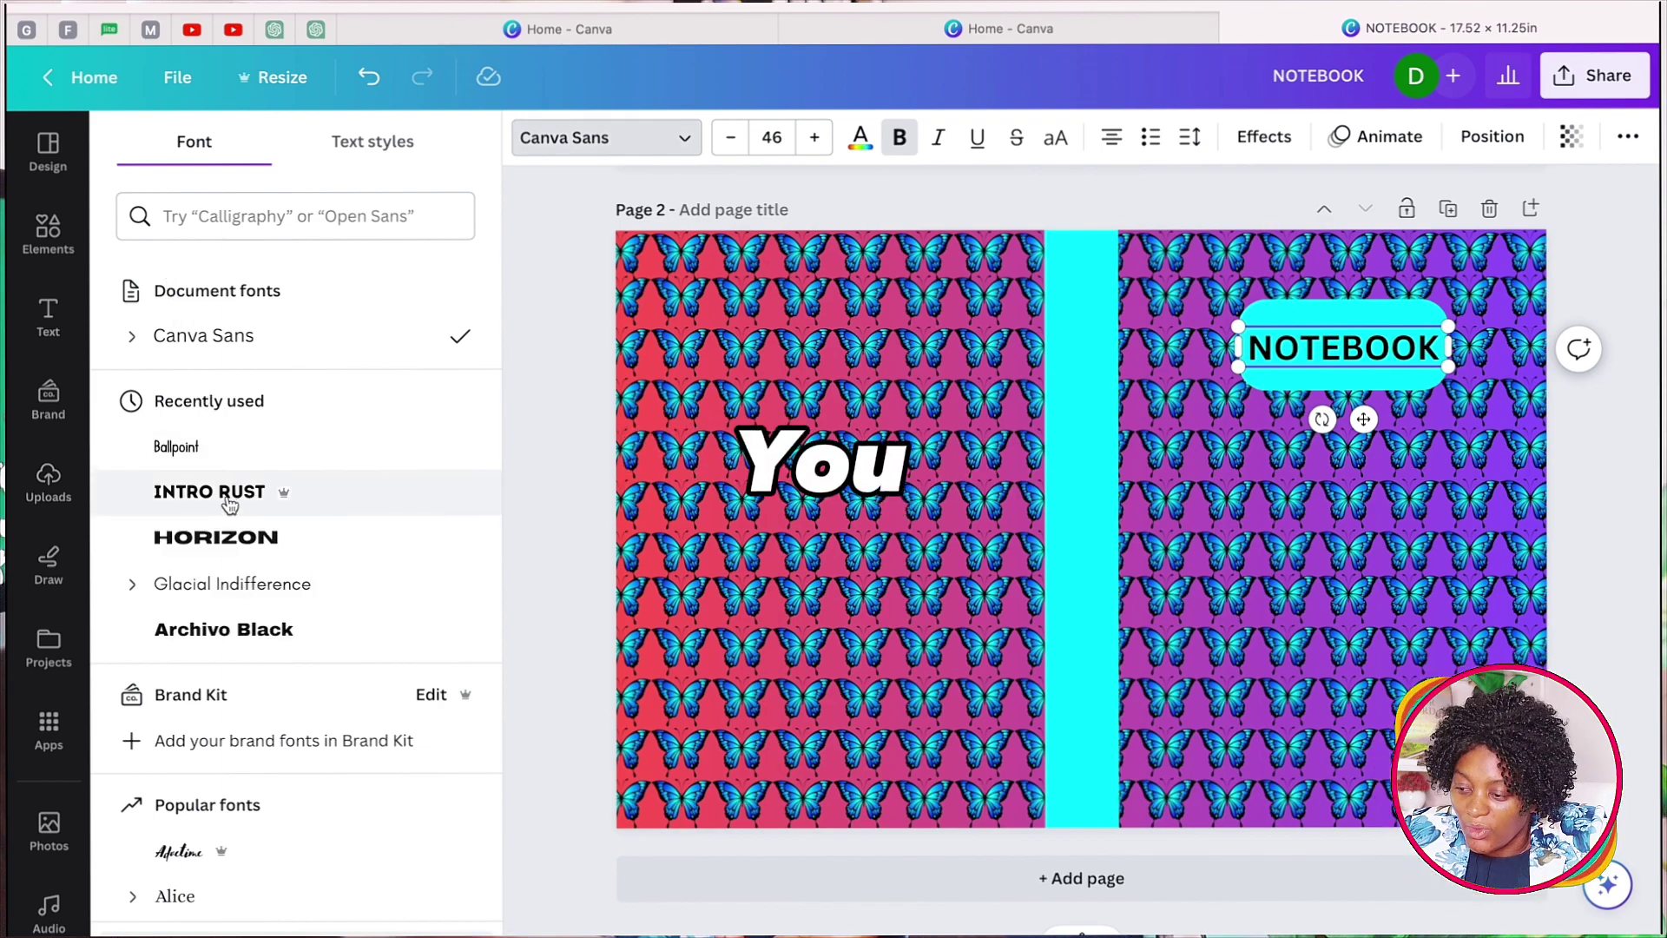
pyautogui.click(209, 492)
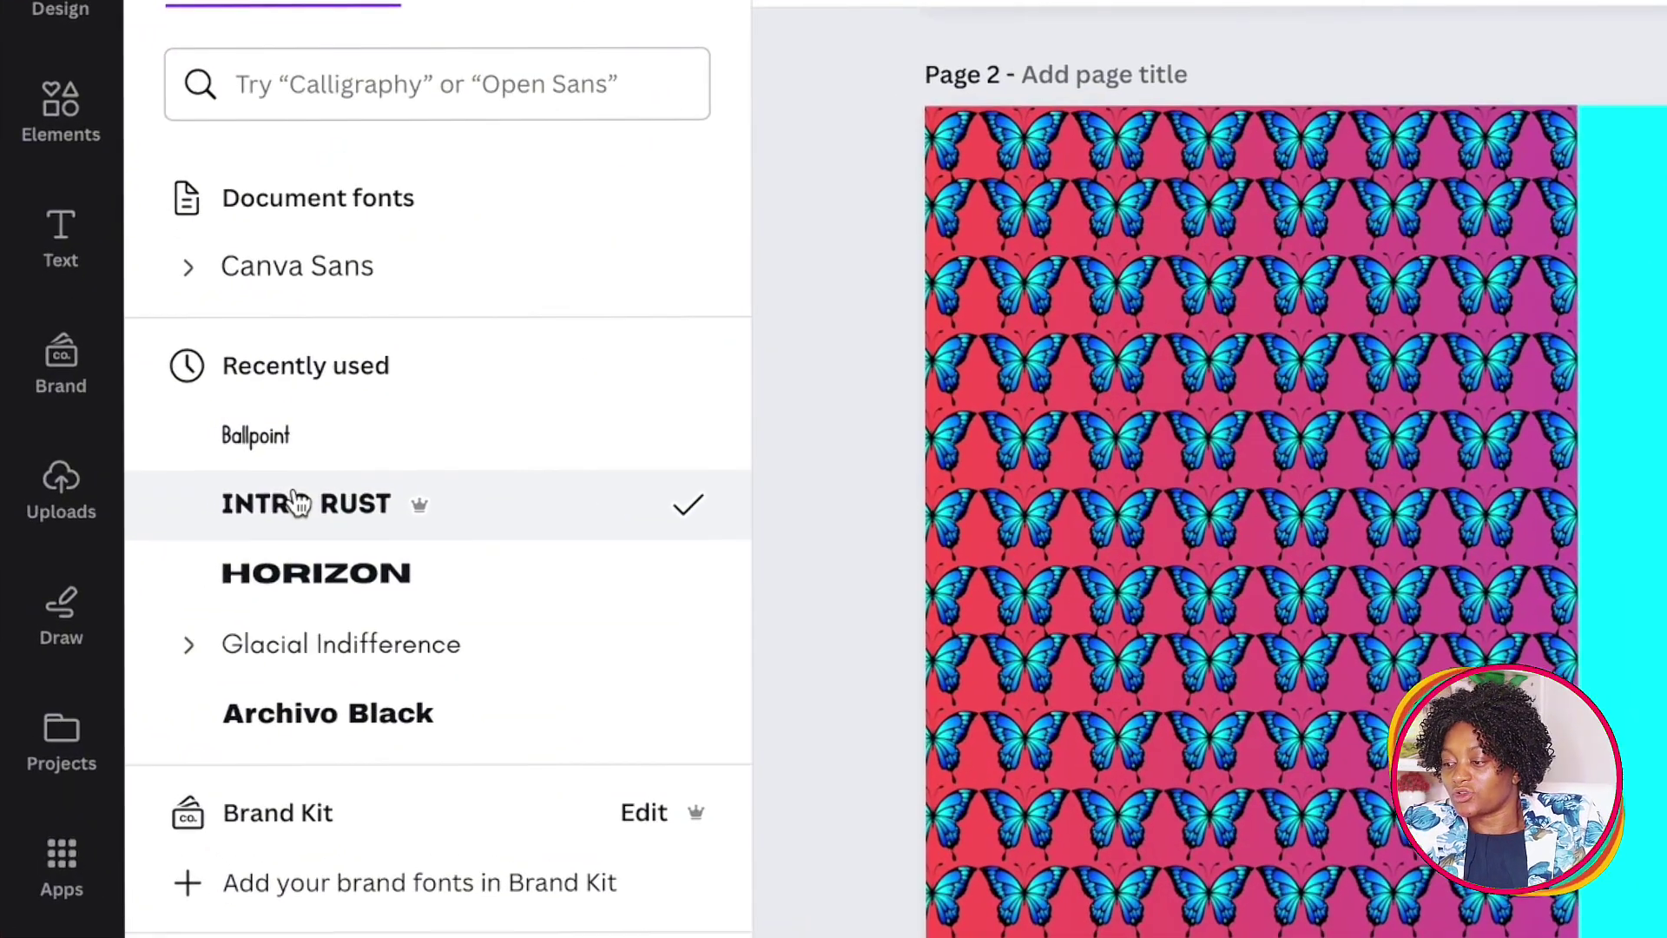
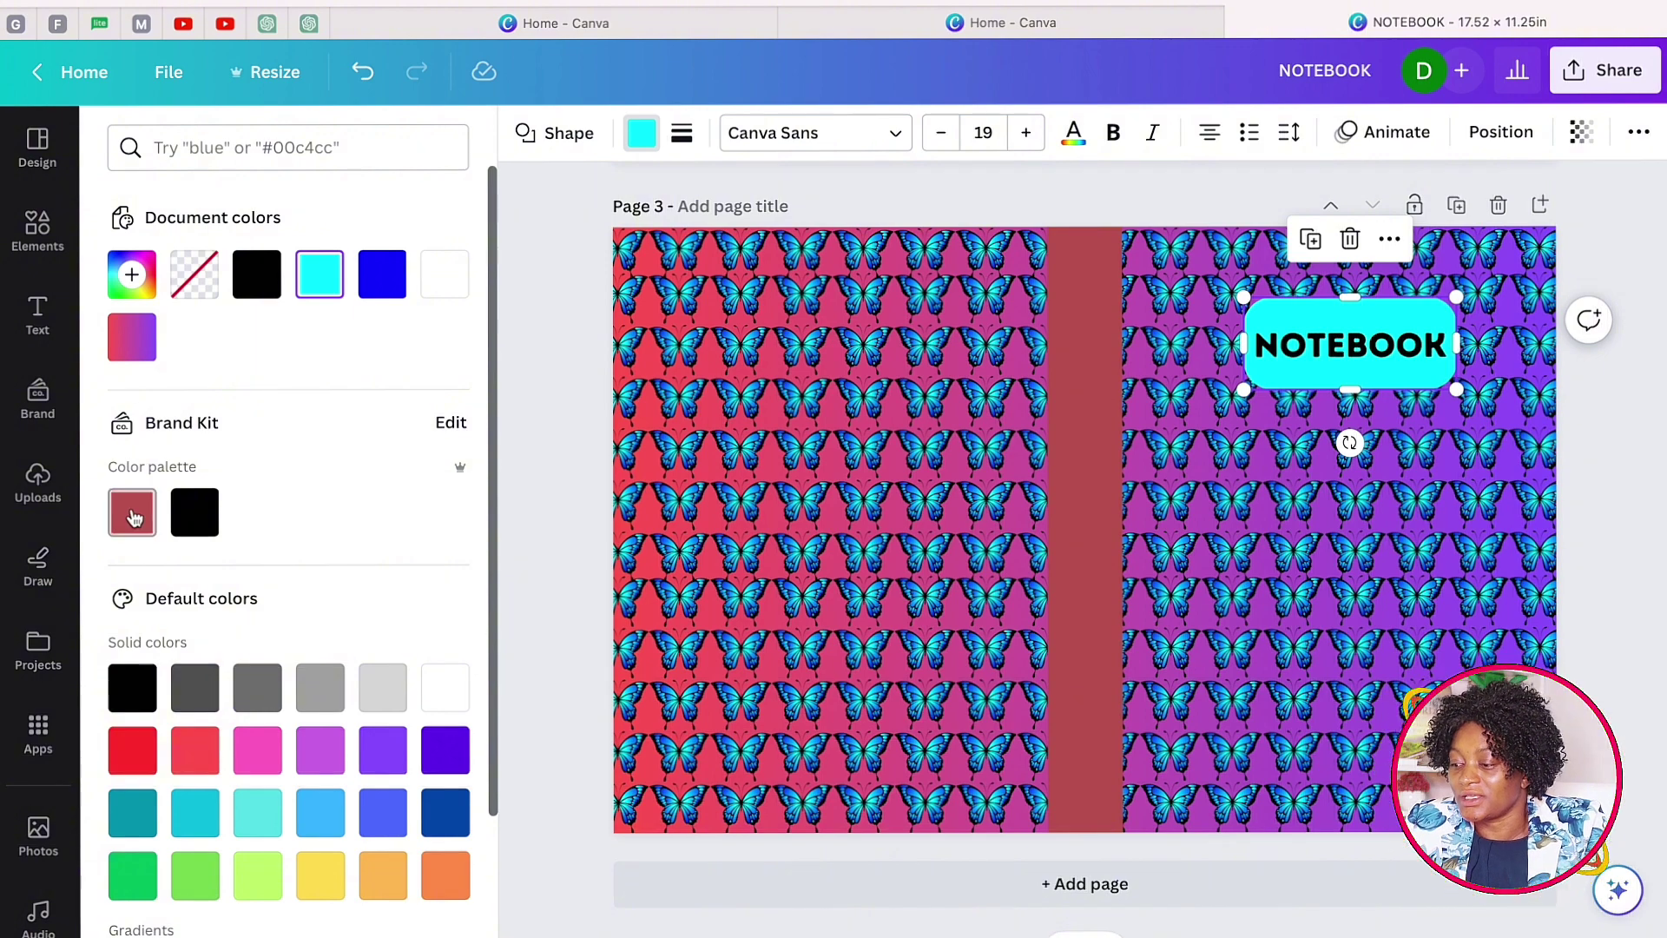
# Fill page 3's title box with the brick-red brand colour and set its corner rounding to 50.
pyautogui.click(132, 514)
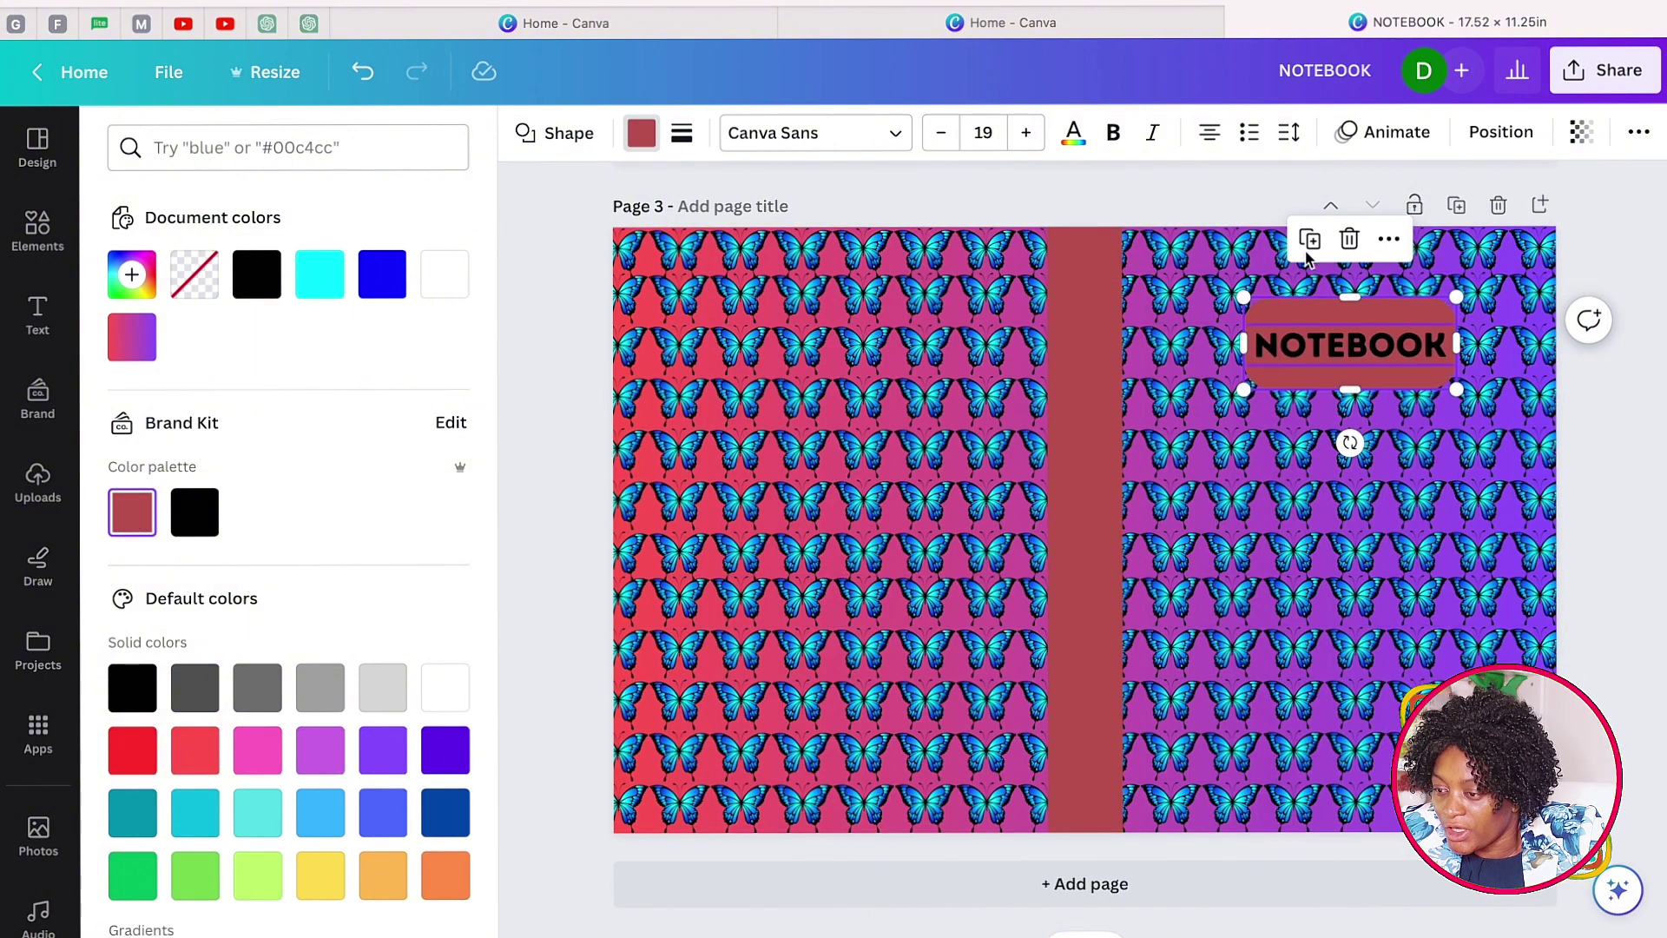
pyautogui.click(681, 135)
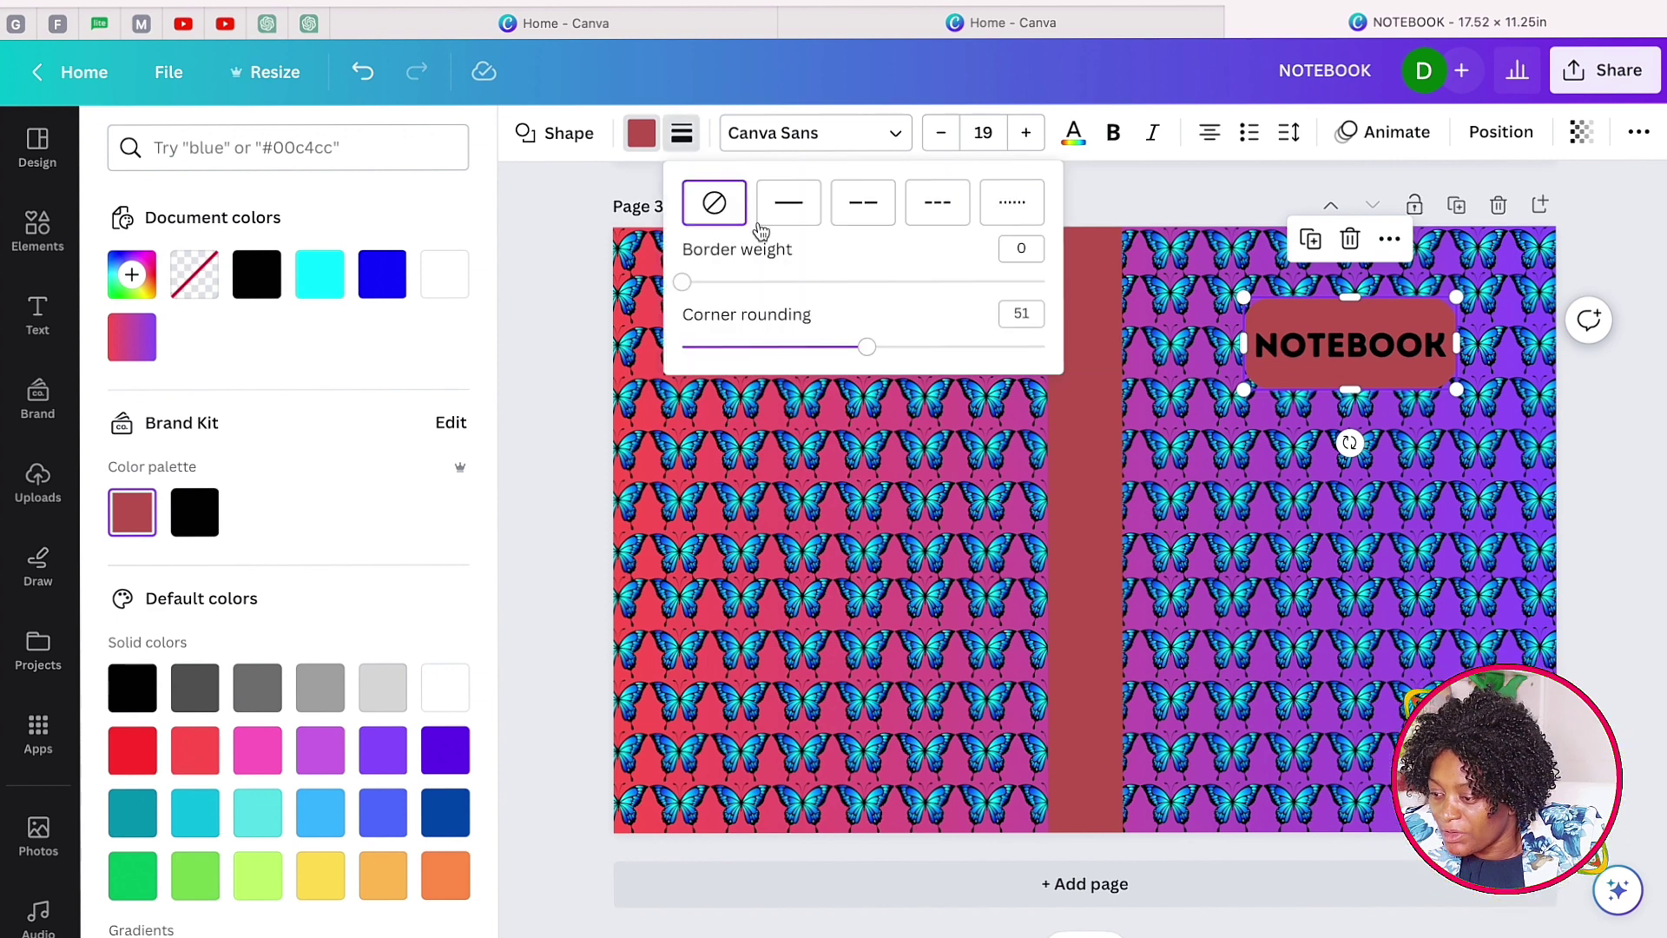
pyautogui.moveTo(866, 349); pyautogui.dragTo(952, 359)
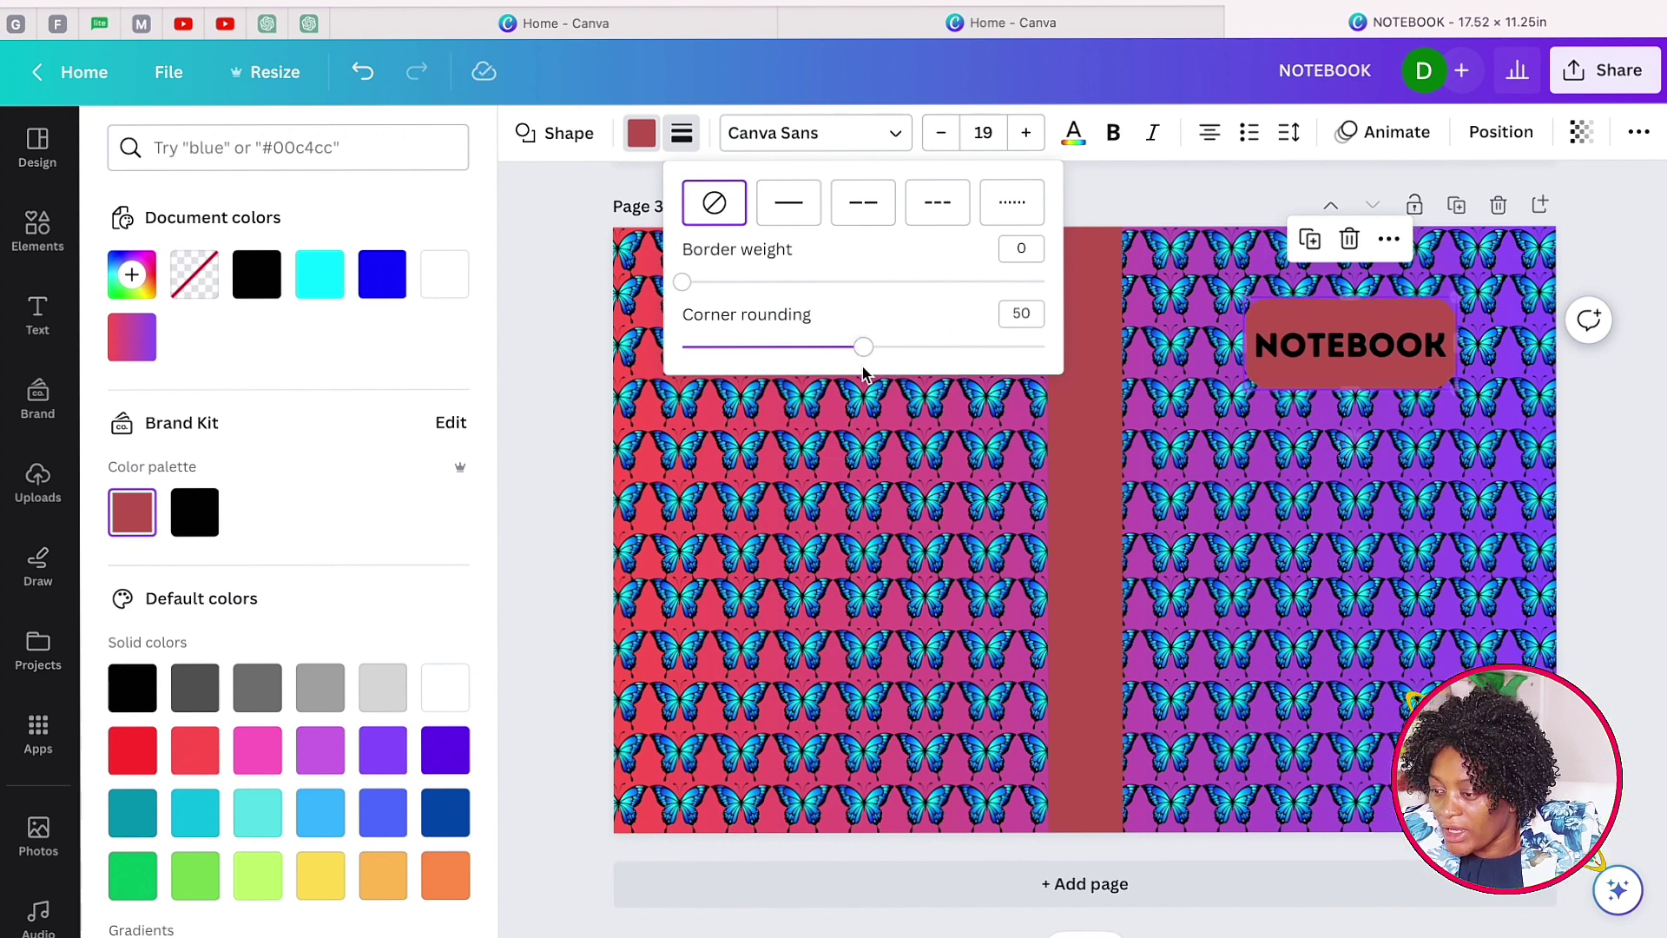
# Give page 3's title box a solid border, thicken it and colour it blue.
pyautogui.click(786, 205)
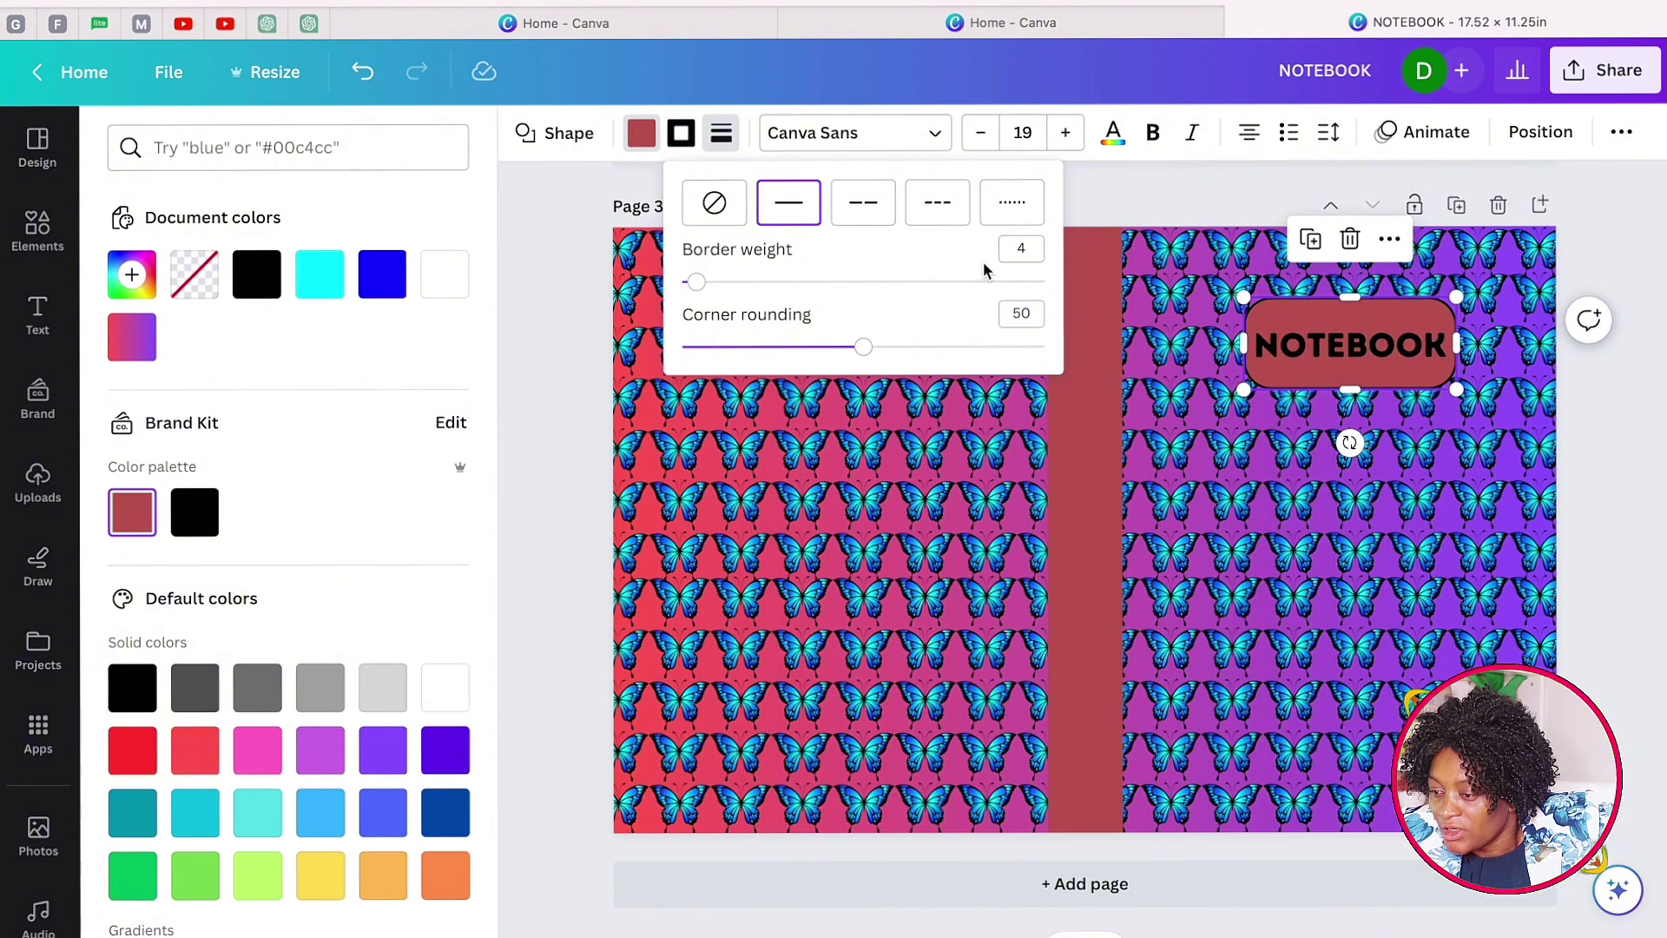
pyautogui.moveTo(701, 285); pyautogui.dragTo(753, 287)
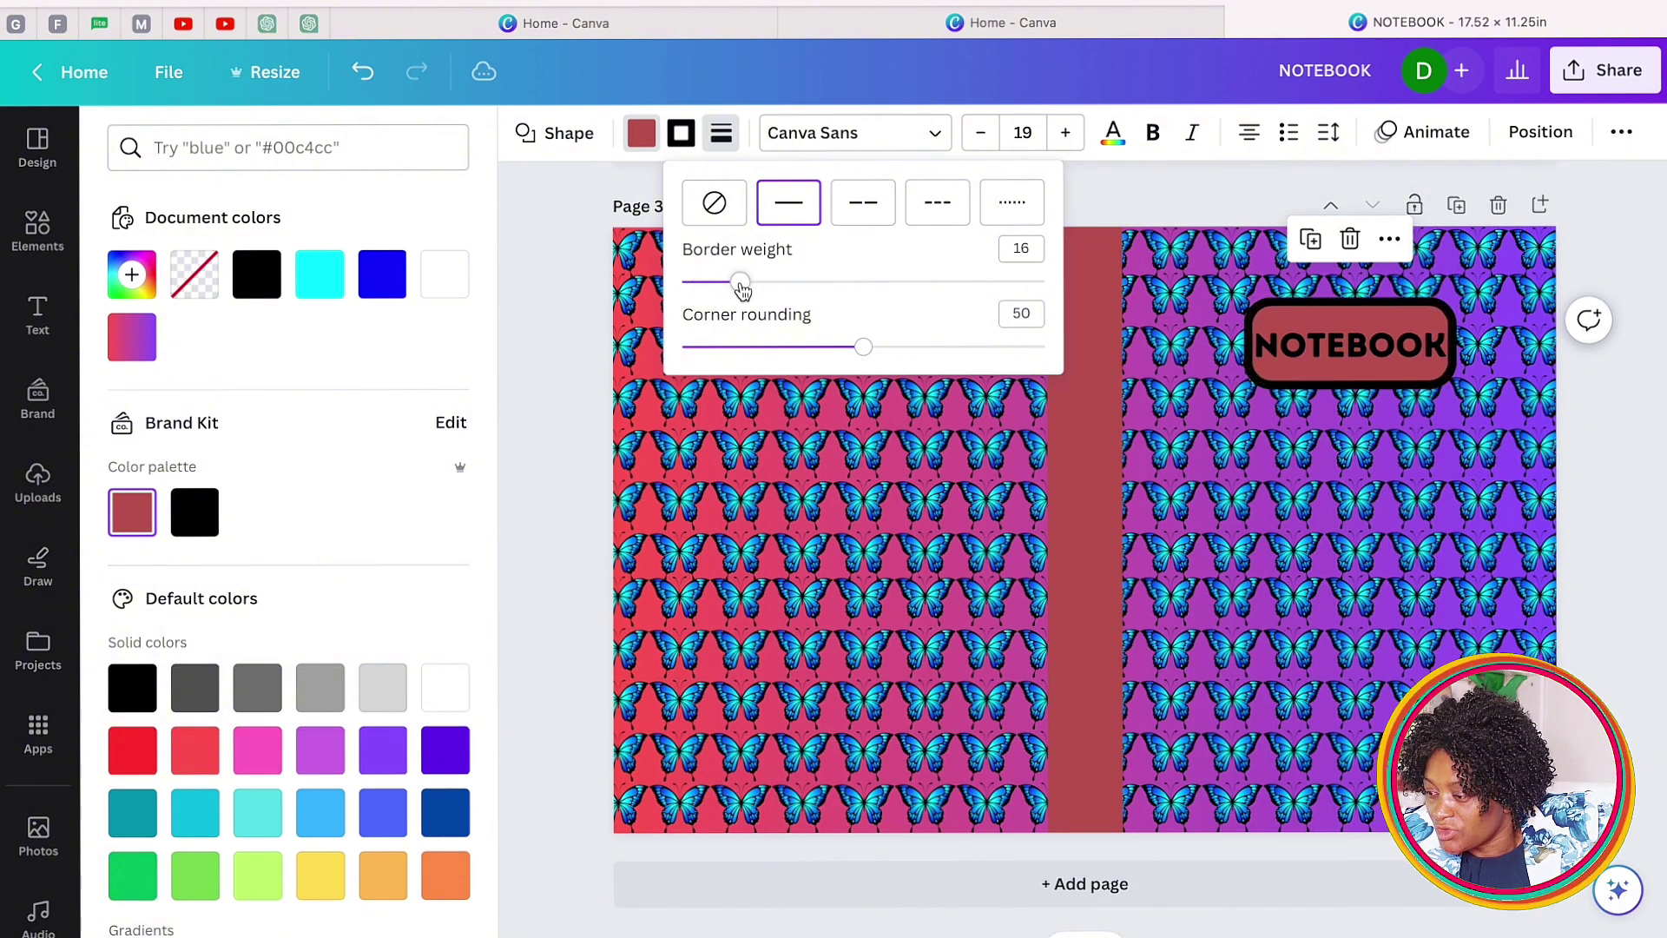
pyautogui.click(681, 134)
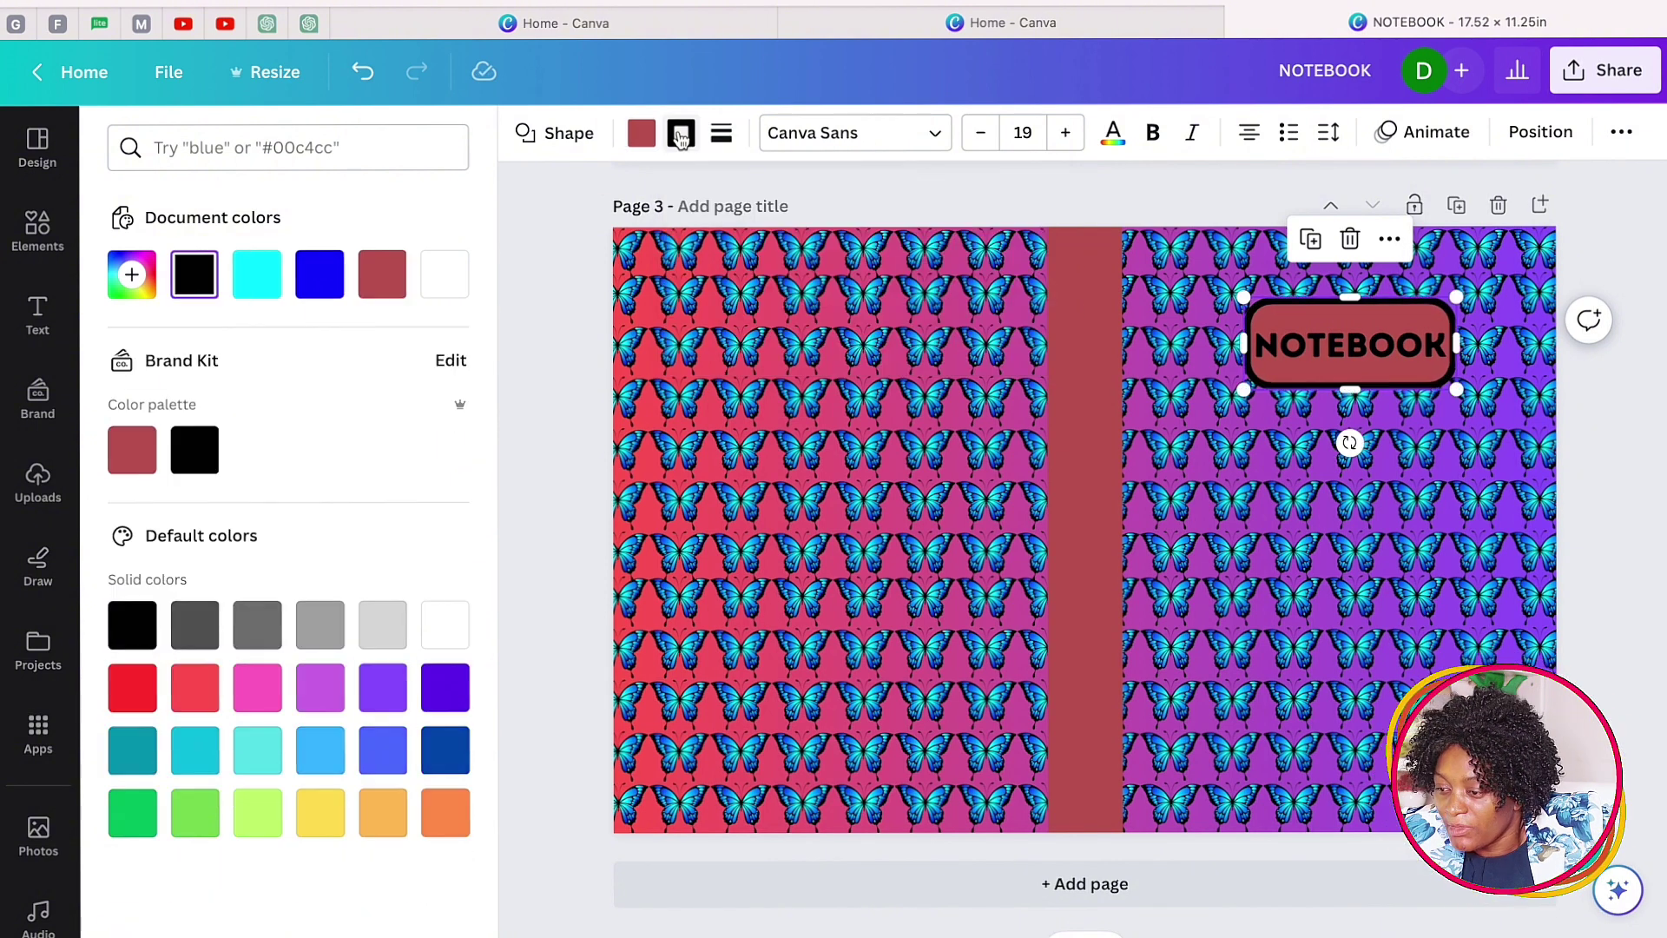
pyautogui.click(320, 276)
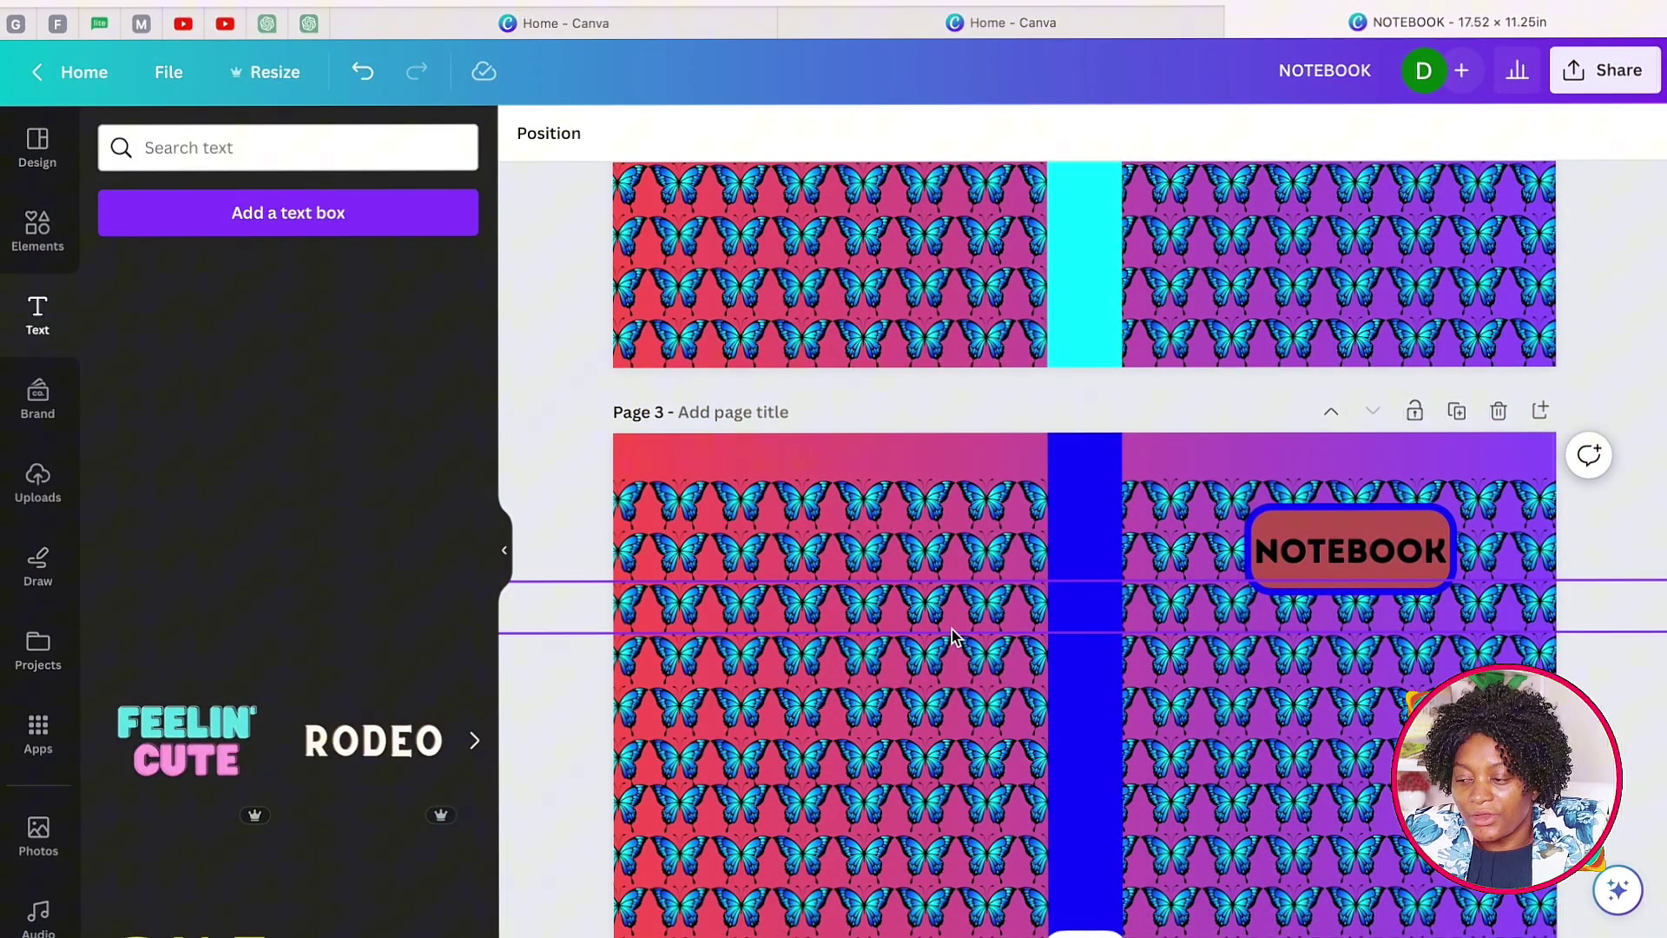
# Change page 3's background behind the butterflies to cyan and review the whole cover.
pyautogui.scroll(-1, 940, 612)
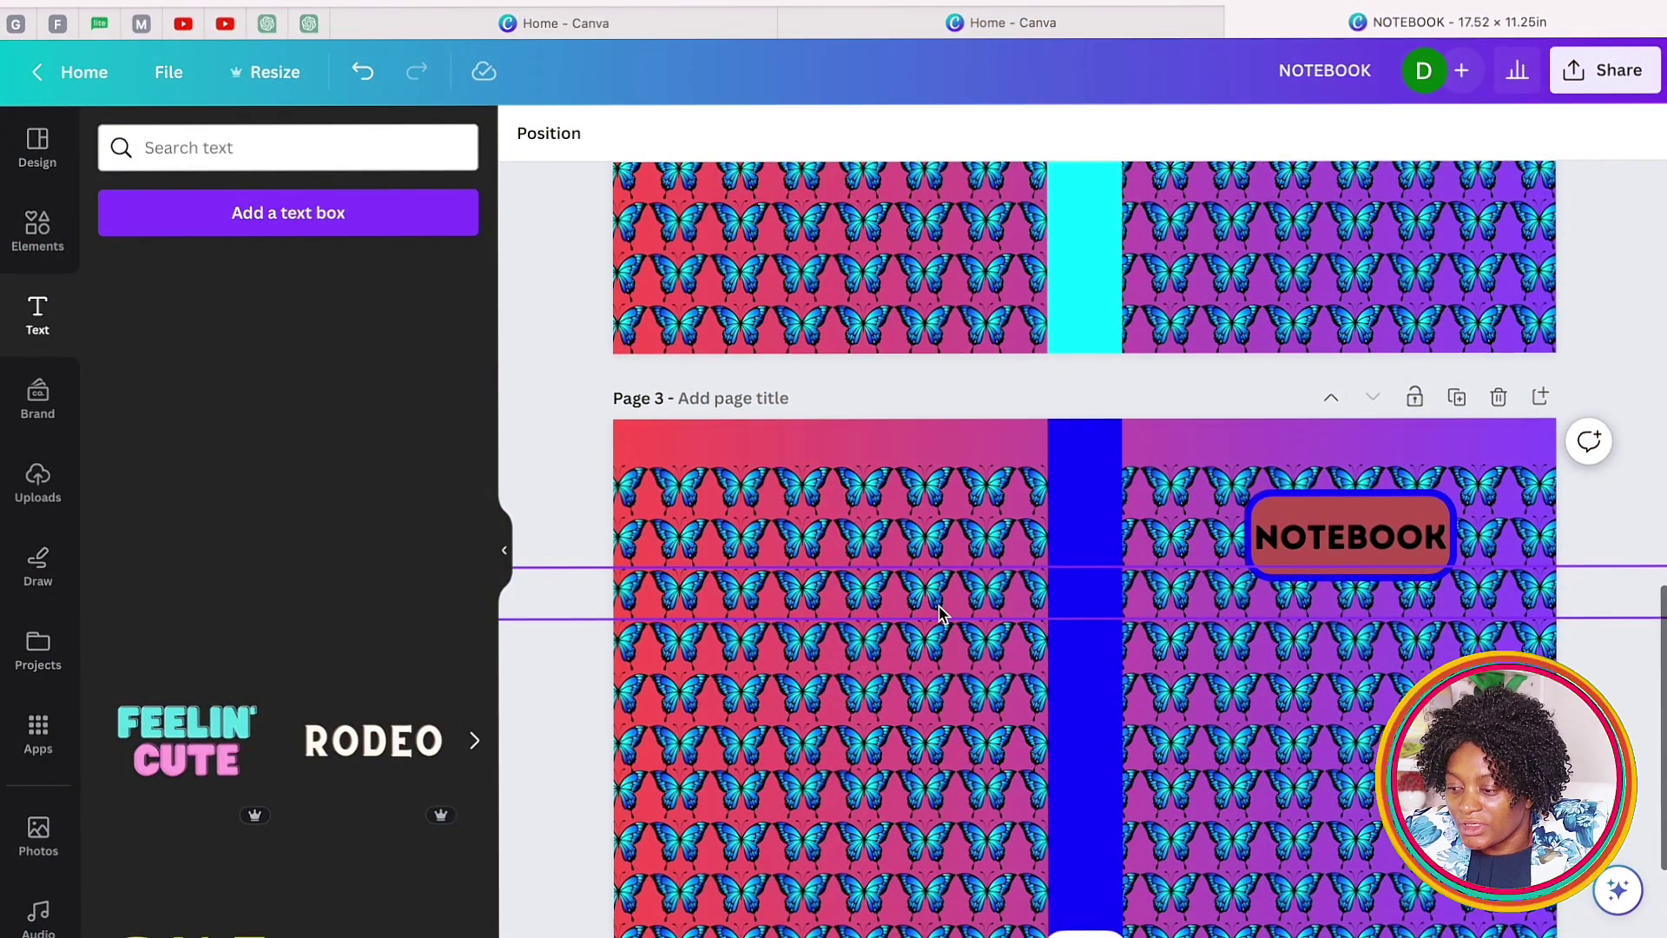
pyautogui.click(772, 434)
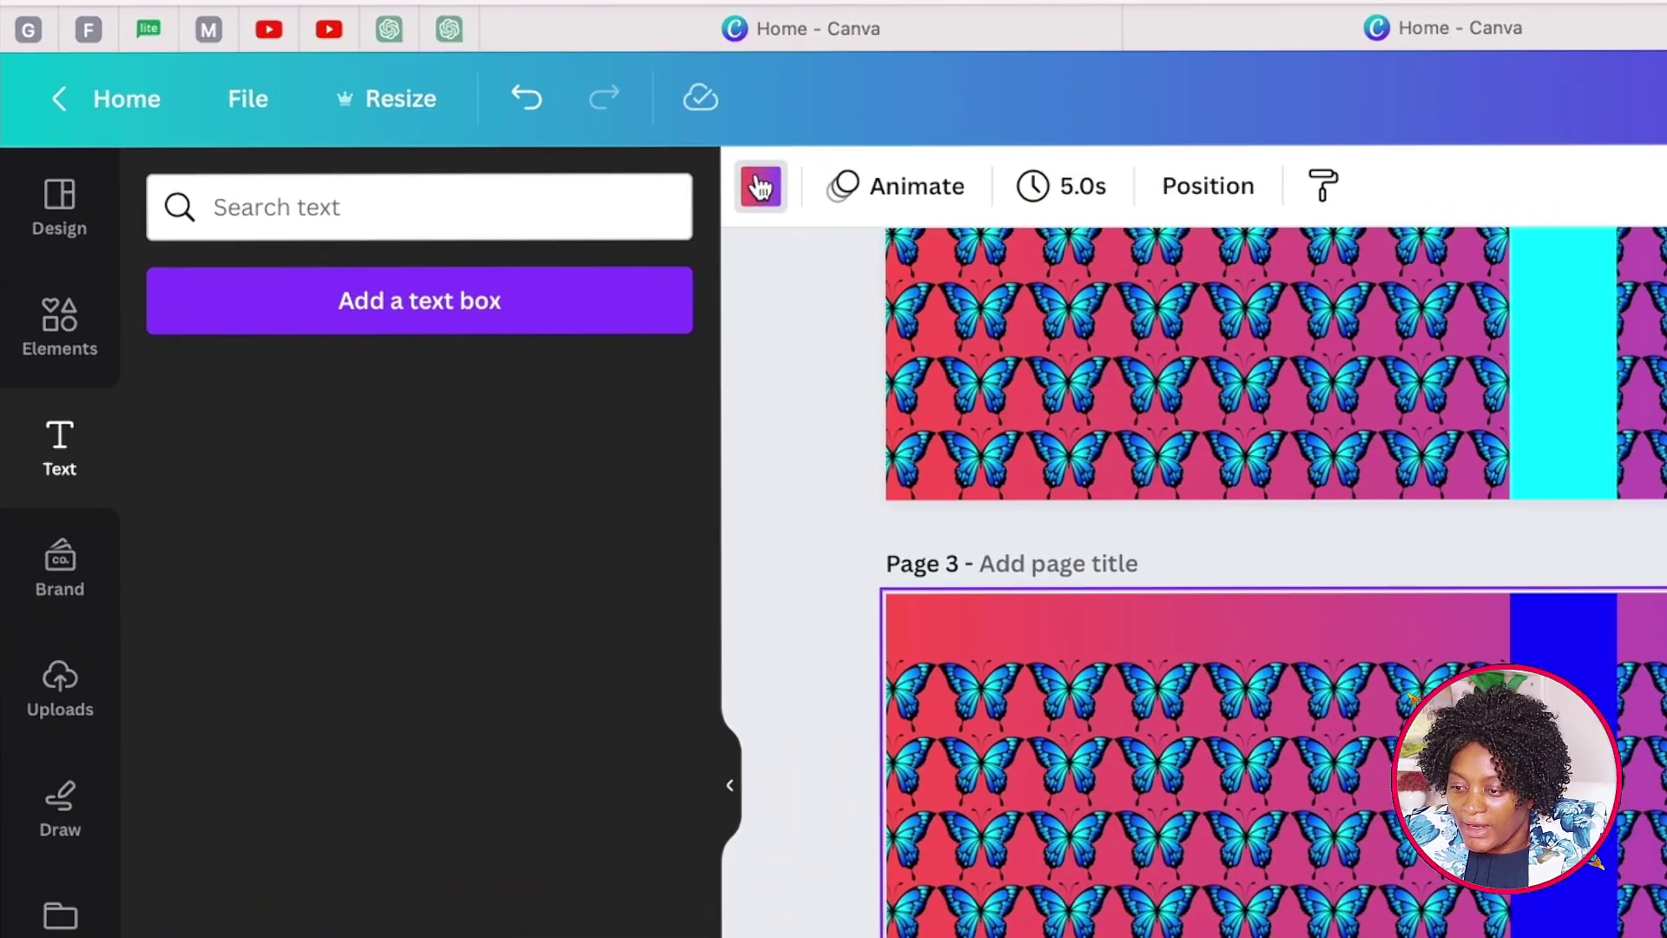
pyautogui.click(525, 133)
pyautogui.click(402, 385)
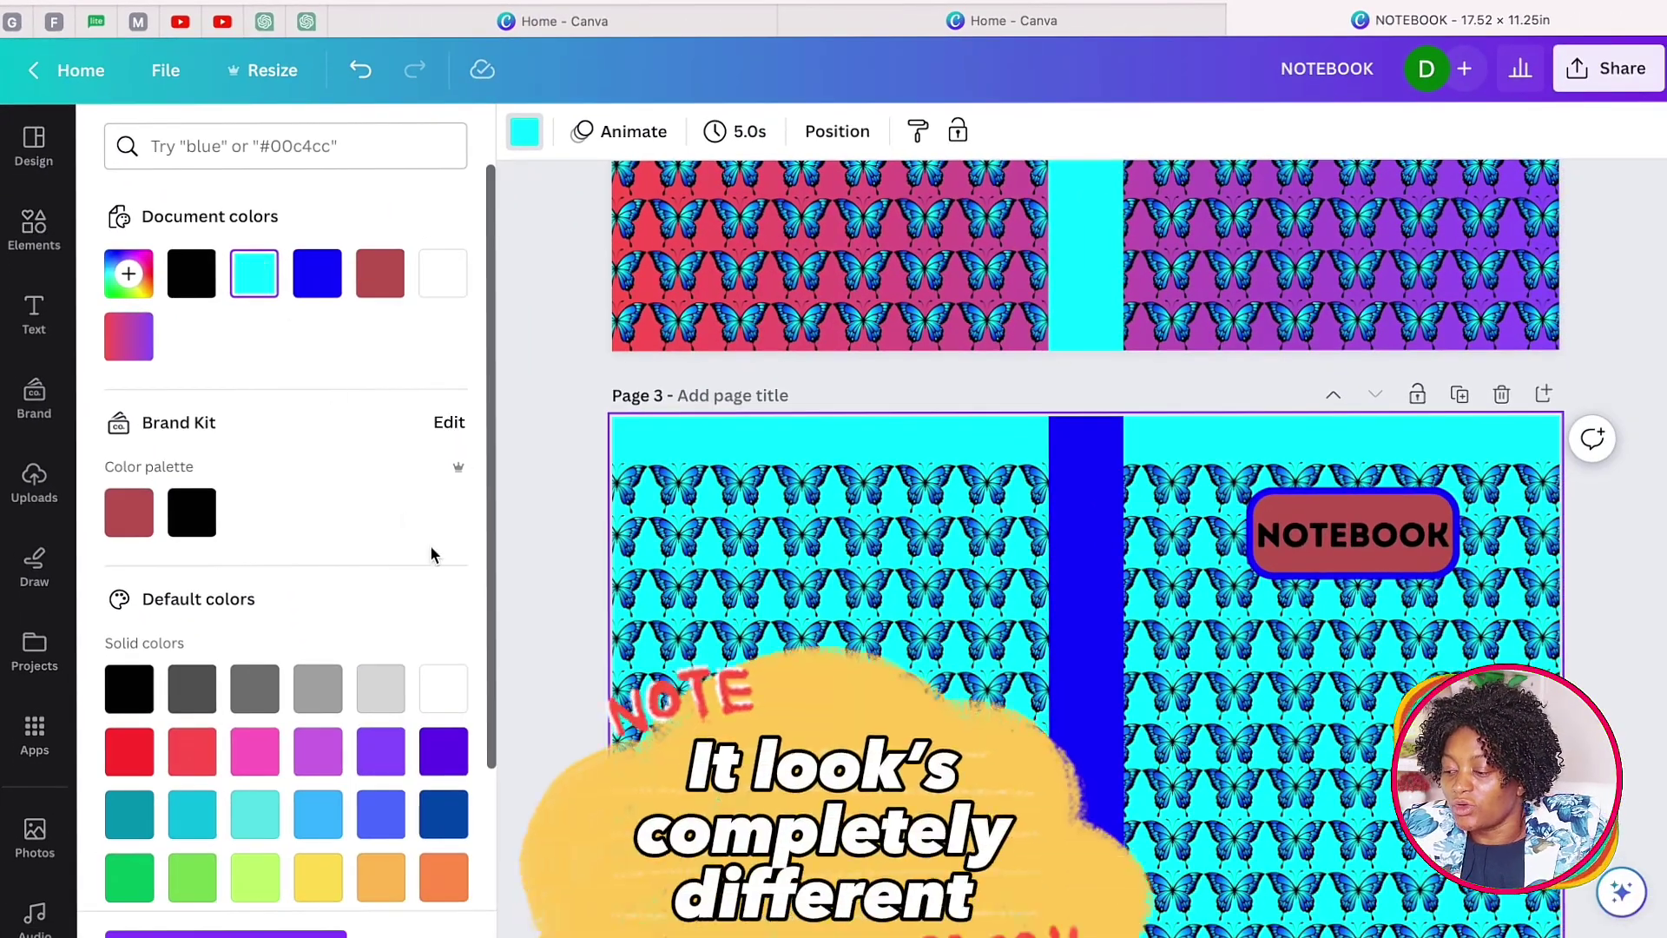
pyautogui.scroll(-3, 1081, 547)
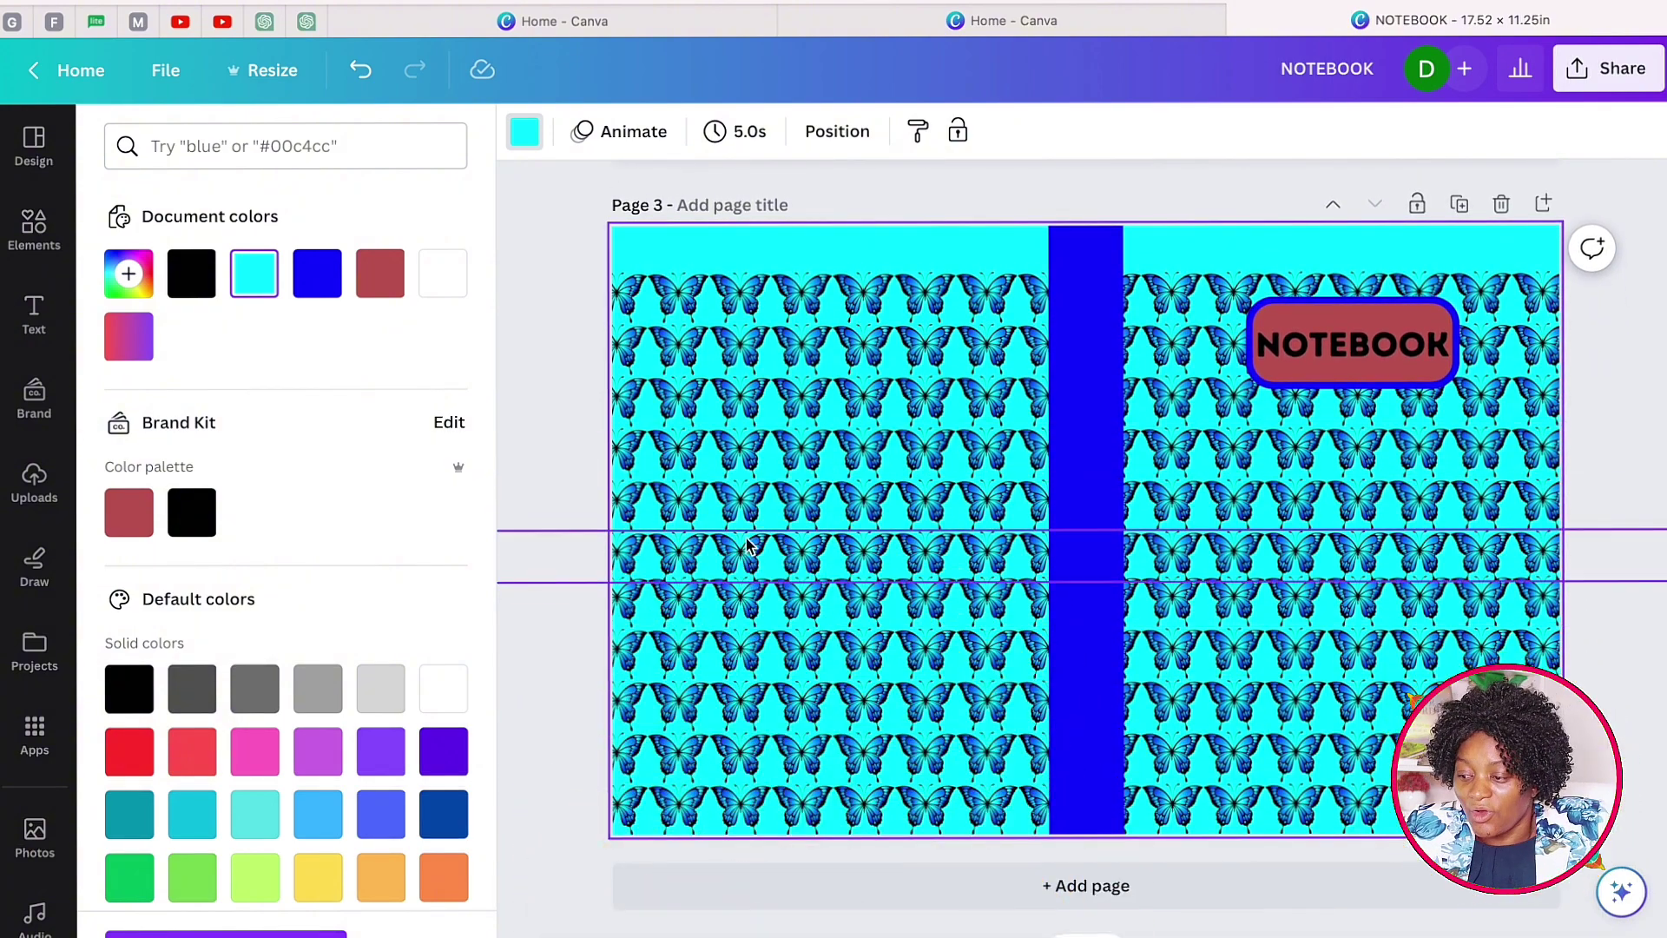
pyautogui.scroll(3, 746, 545)
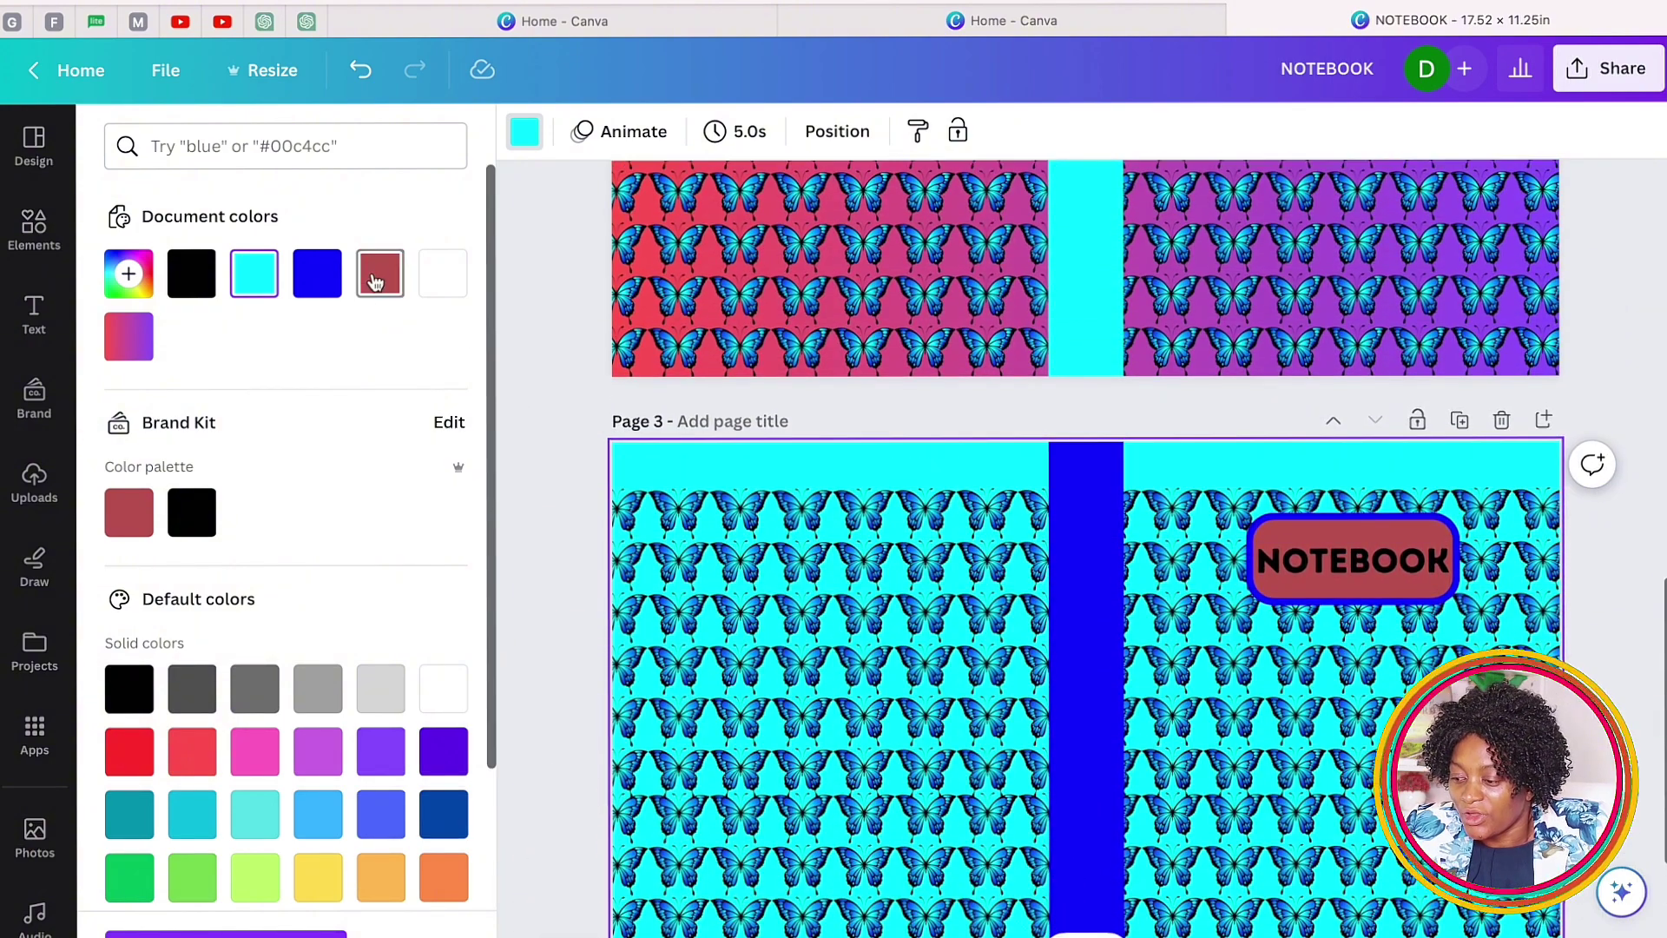
# Try brick red, violet, deep purple and orange as page 3's background colour.
pyautogui.click(380, 274)
pyautogui.scroll(-3, 379, 274)
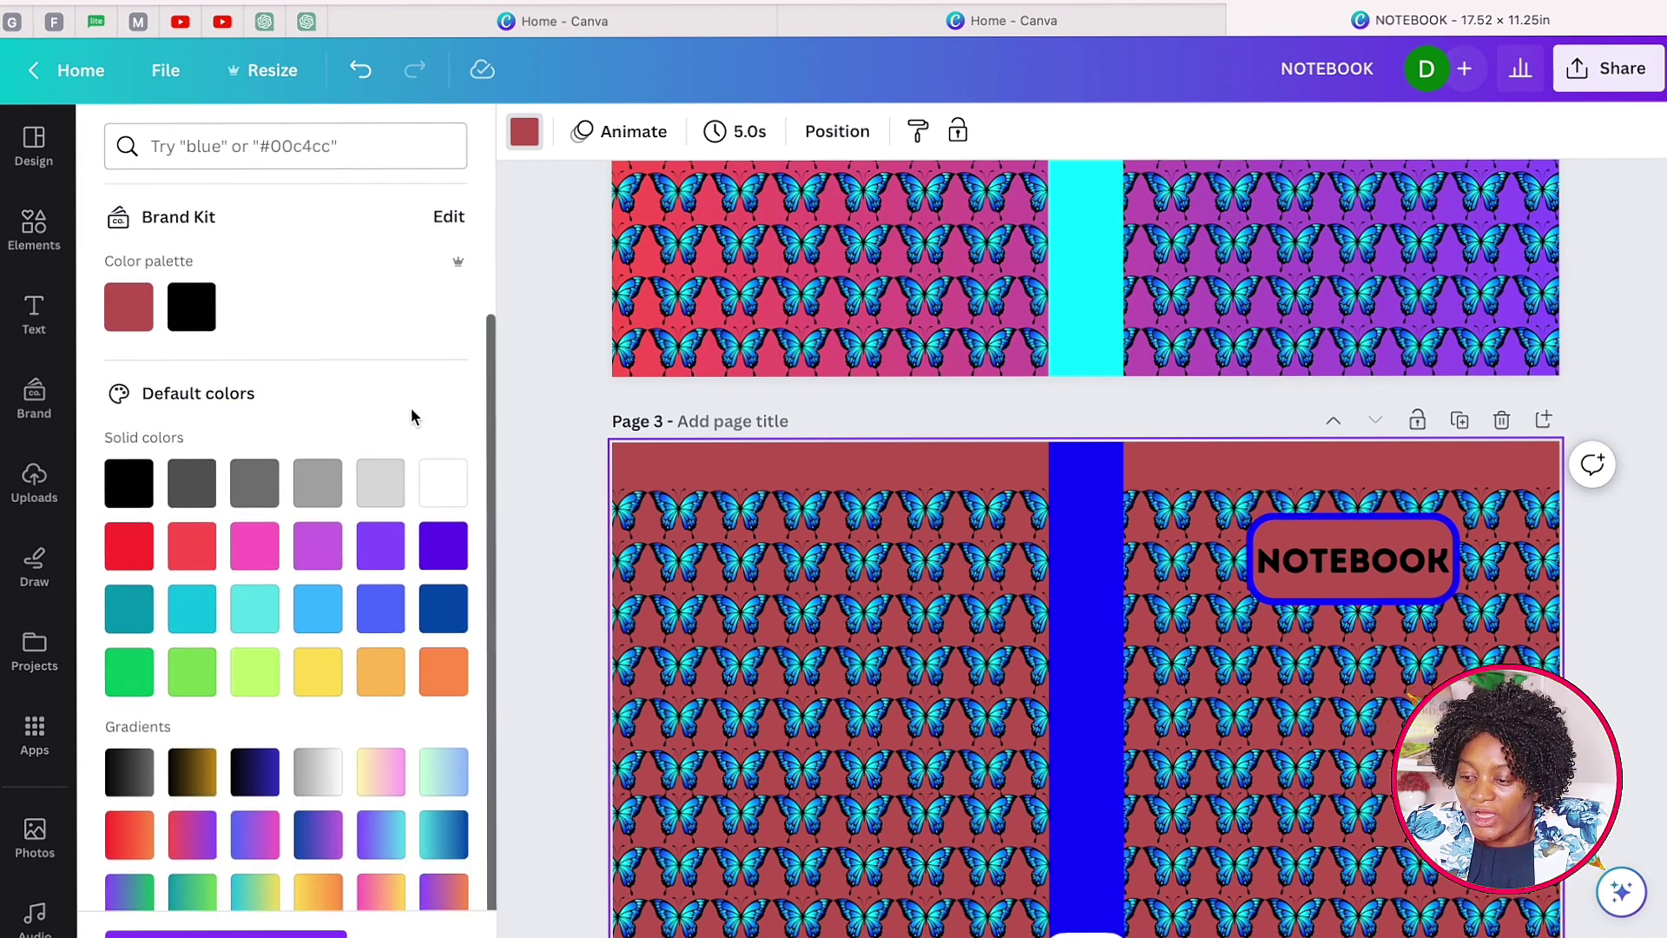
pyautogui.click(386, 508)
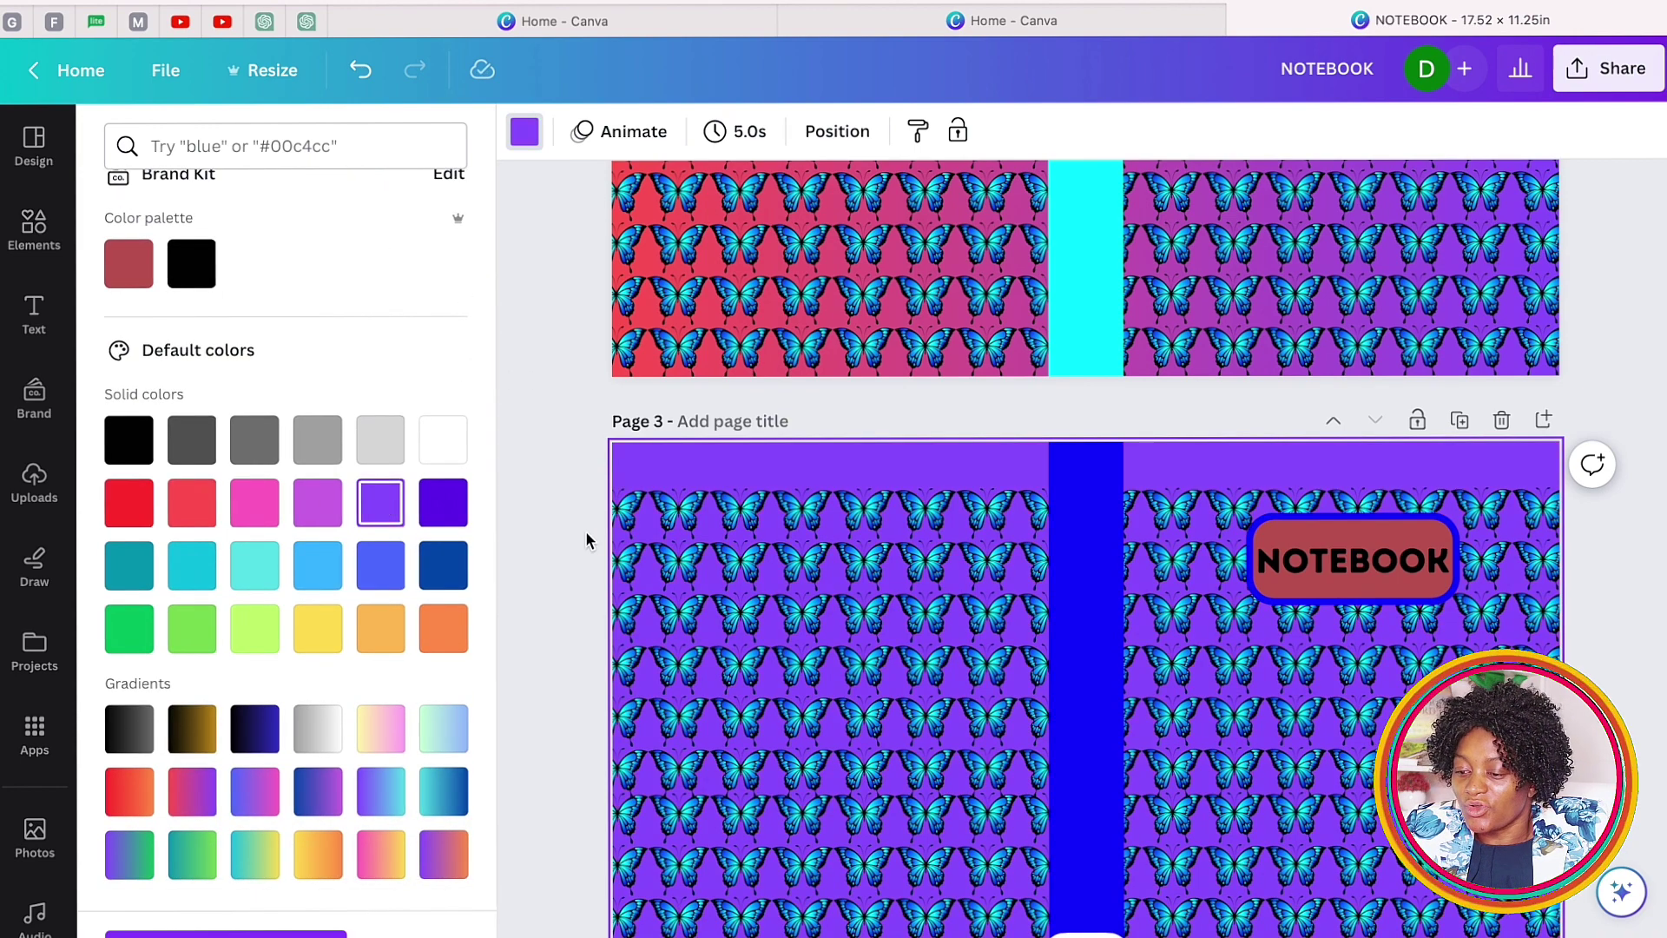
pyautogui.scroll(-3, 584, 540)
pyautogui.click(446, 511)
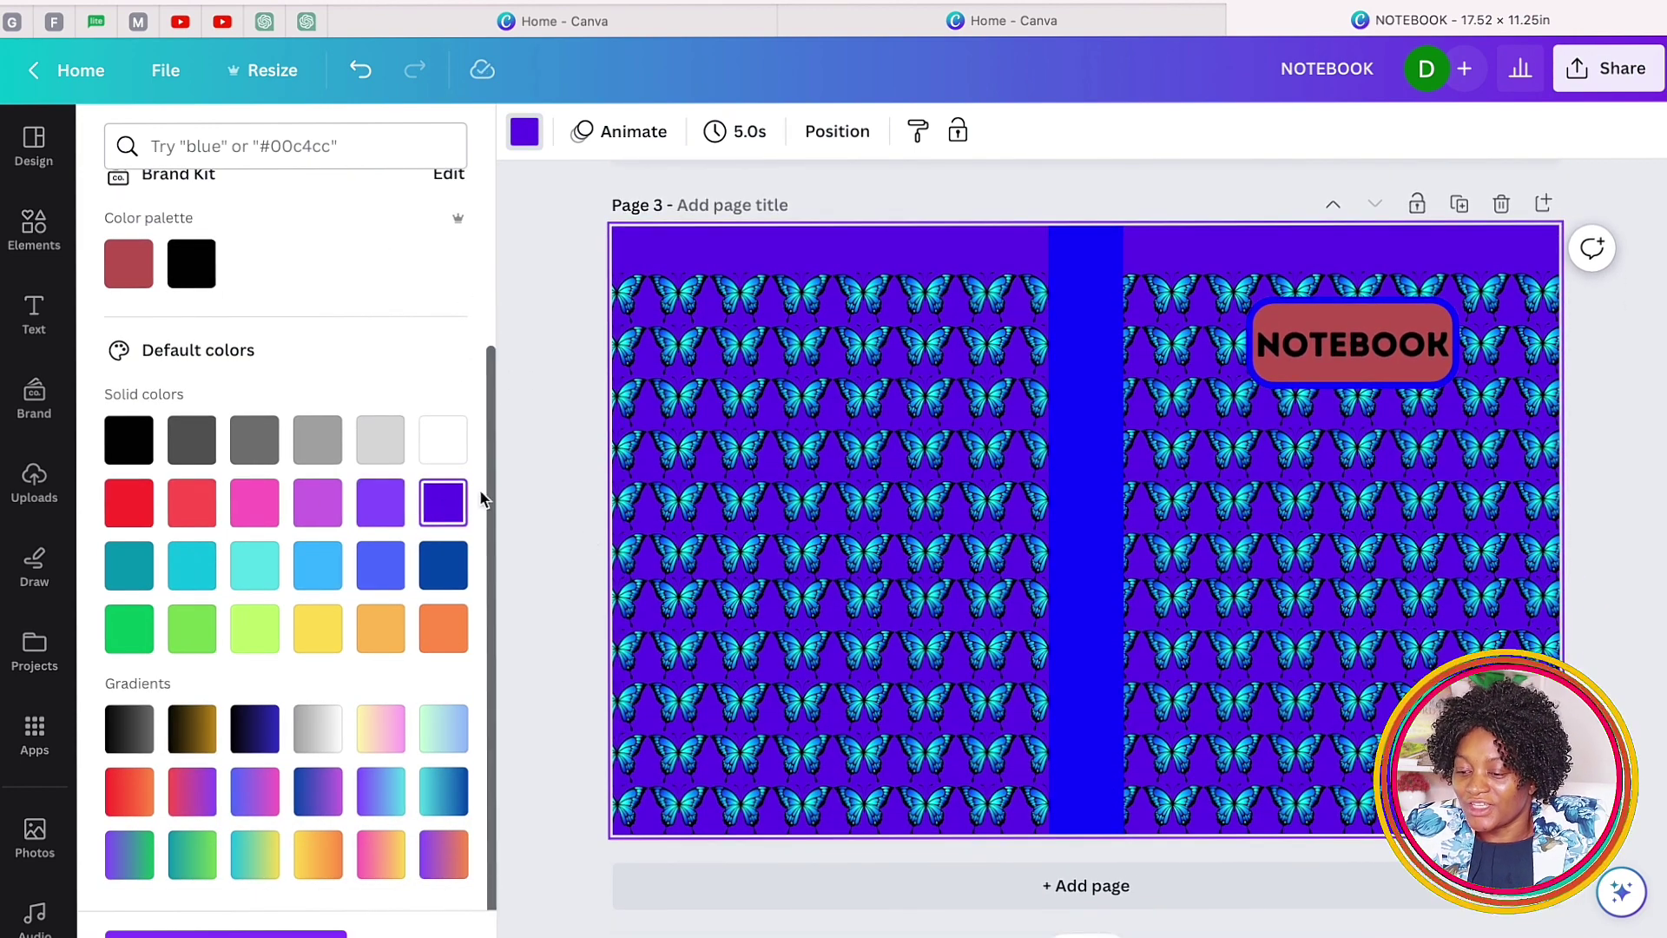
pyautogui.click(436, 633)
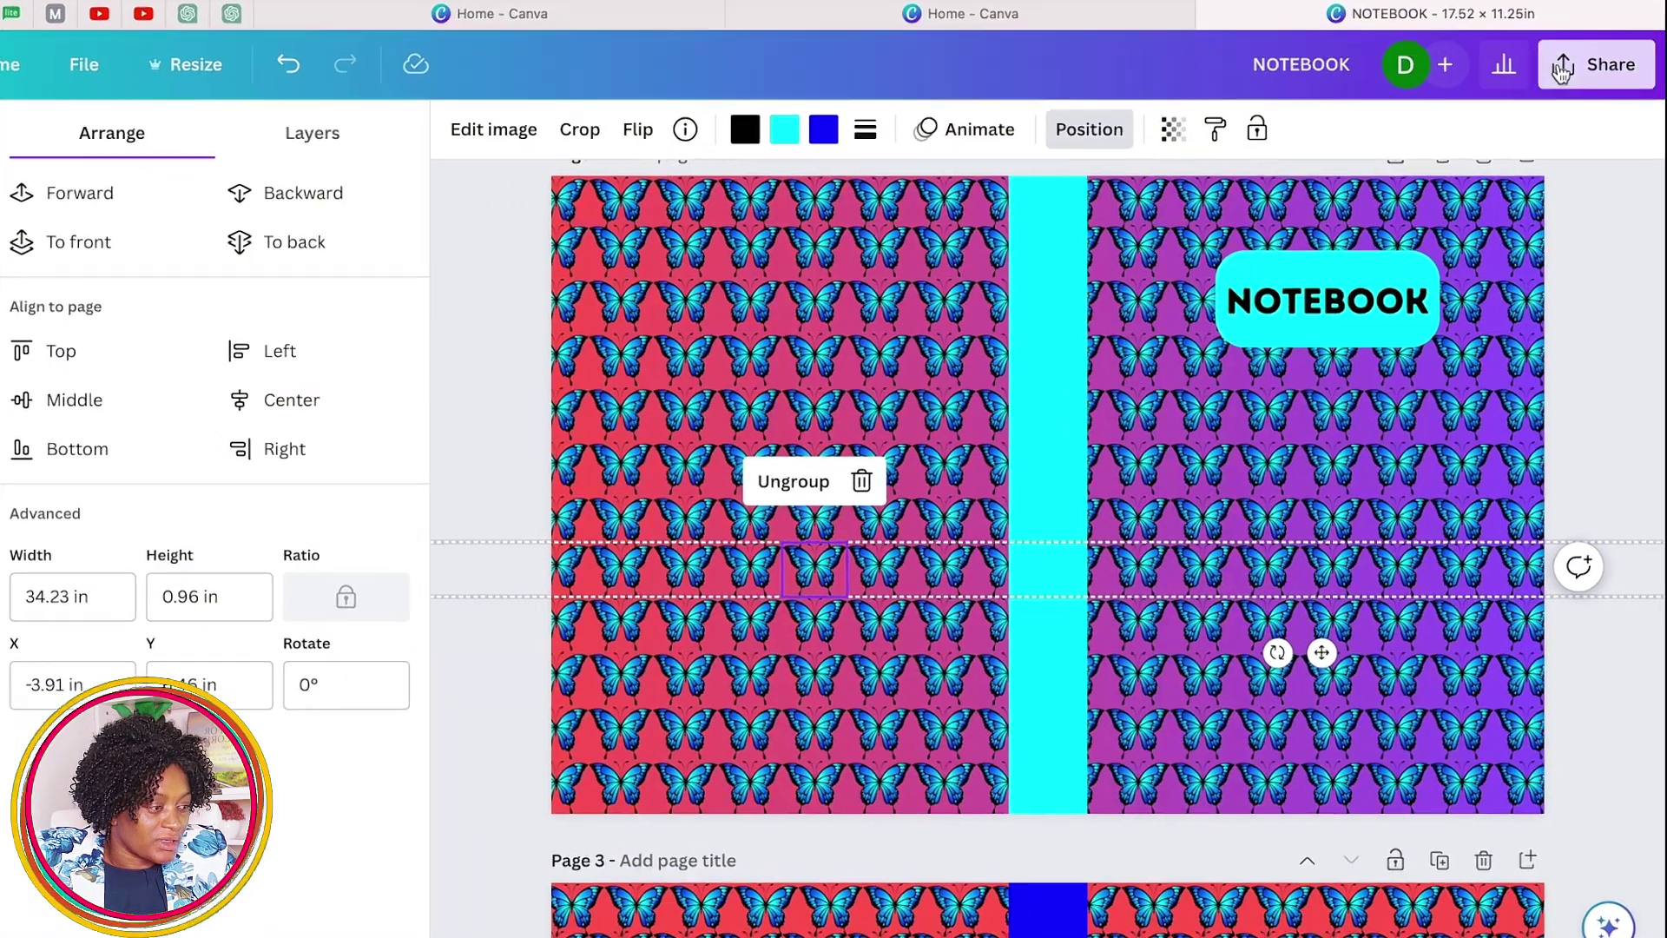
# Set up a download of the design as PDF Print with only the current page, Page 2, selected.
pyautogui.click(1568, 78)
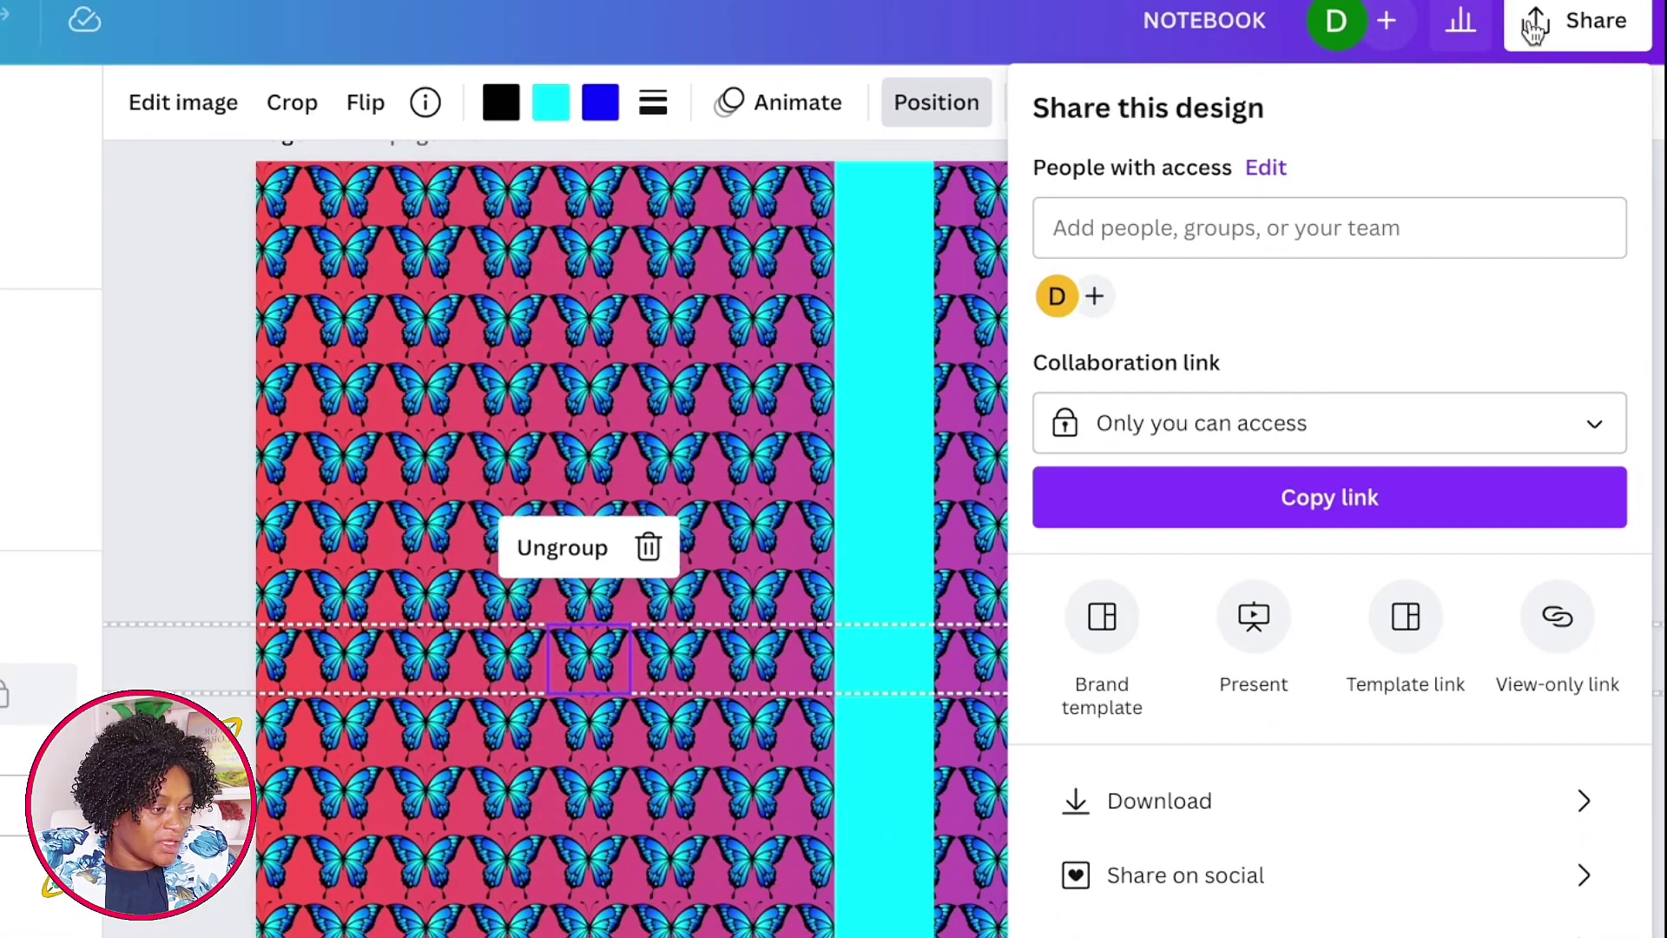
pyautogui.click(1582, 811)
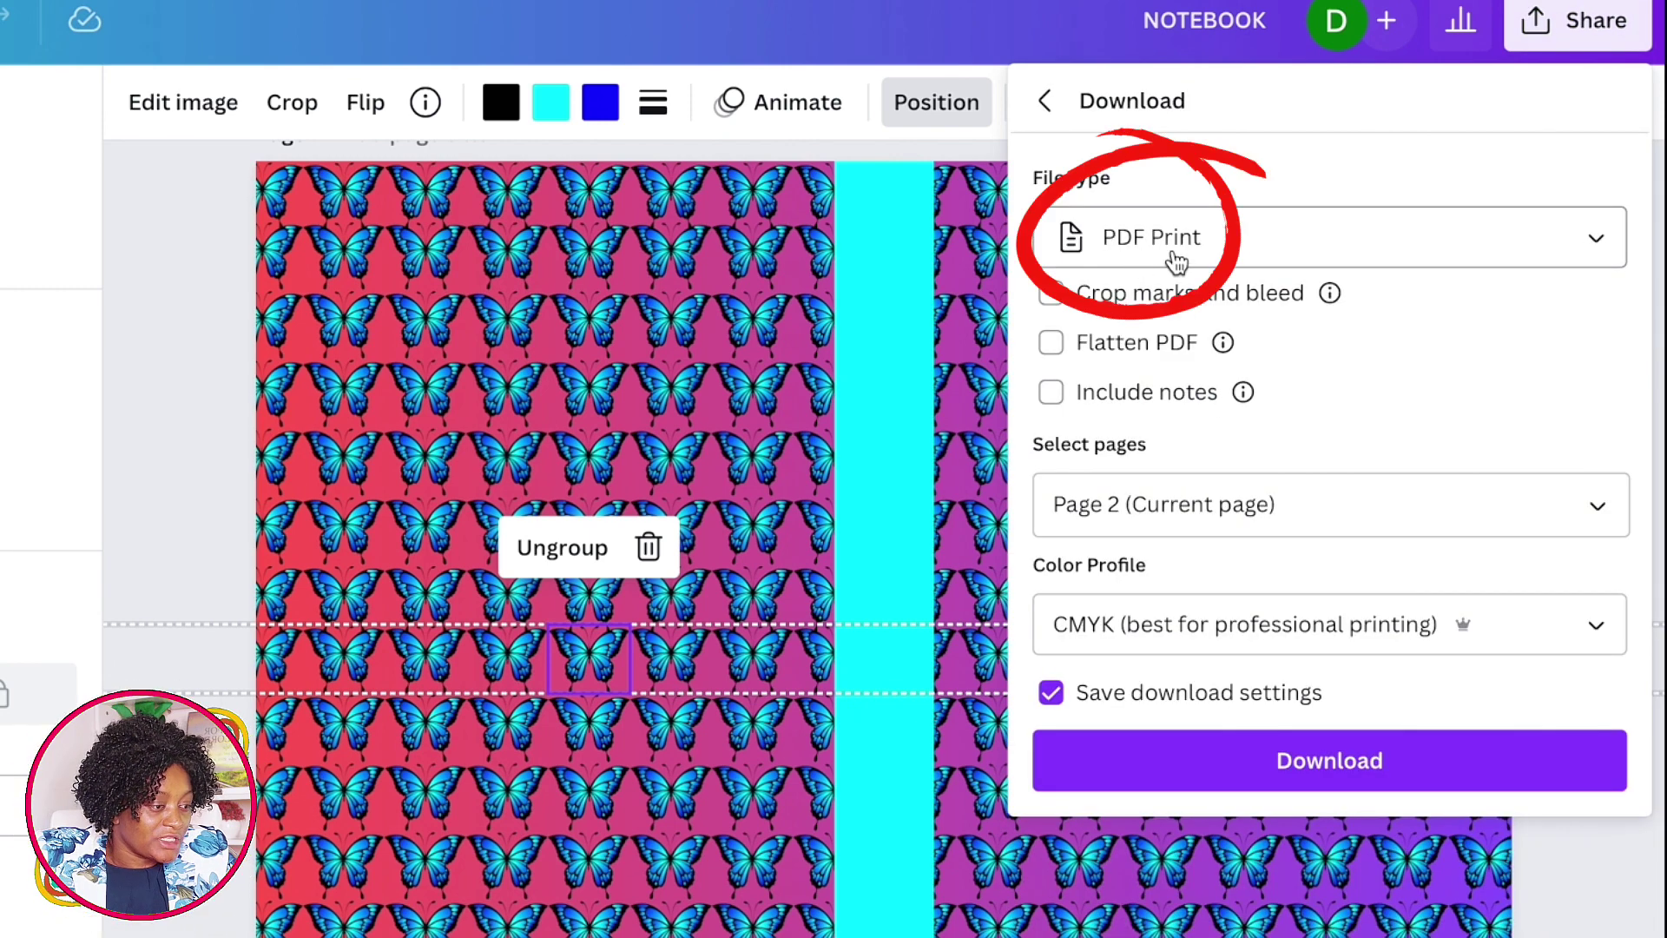
pyautogui.click(1598, 243)
pyautogui.click(1419, 240)
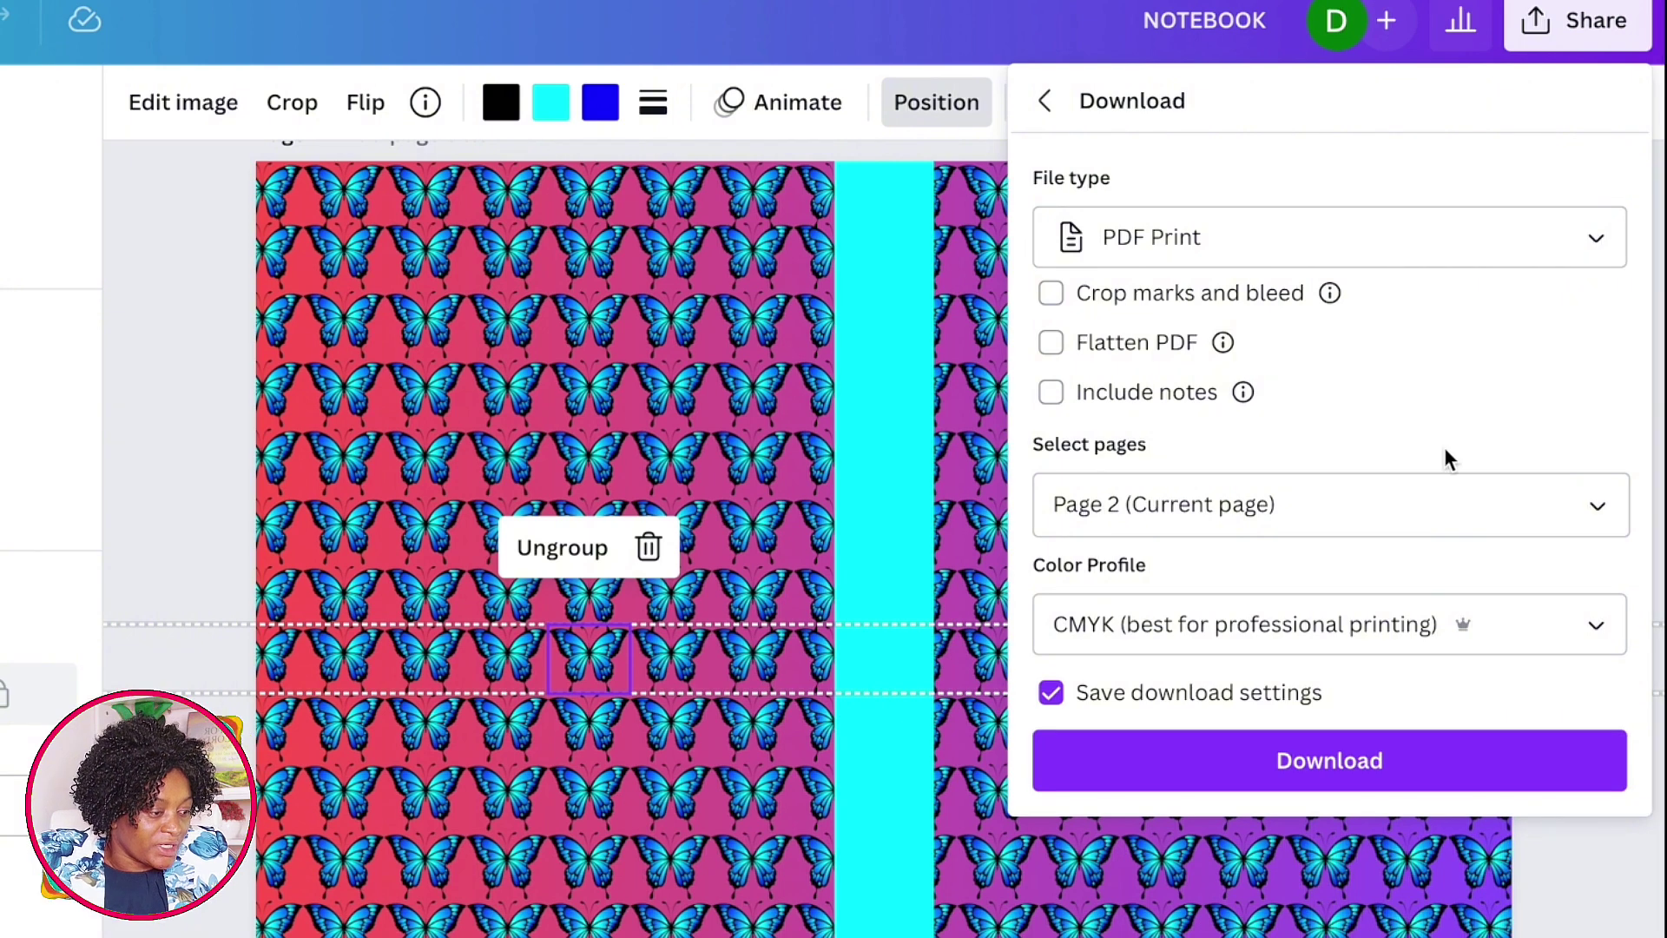
pyautogui.click(1602, 517)
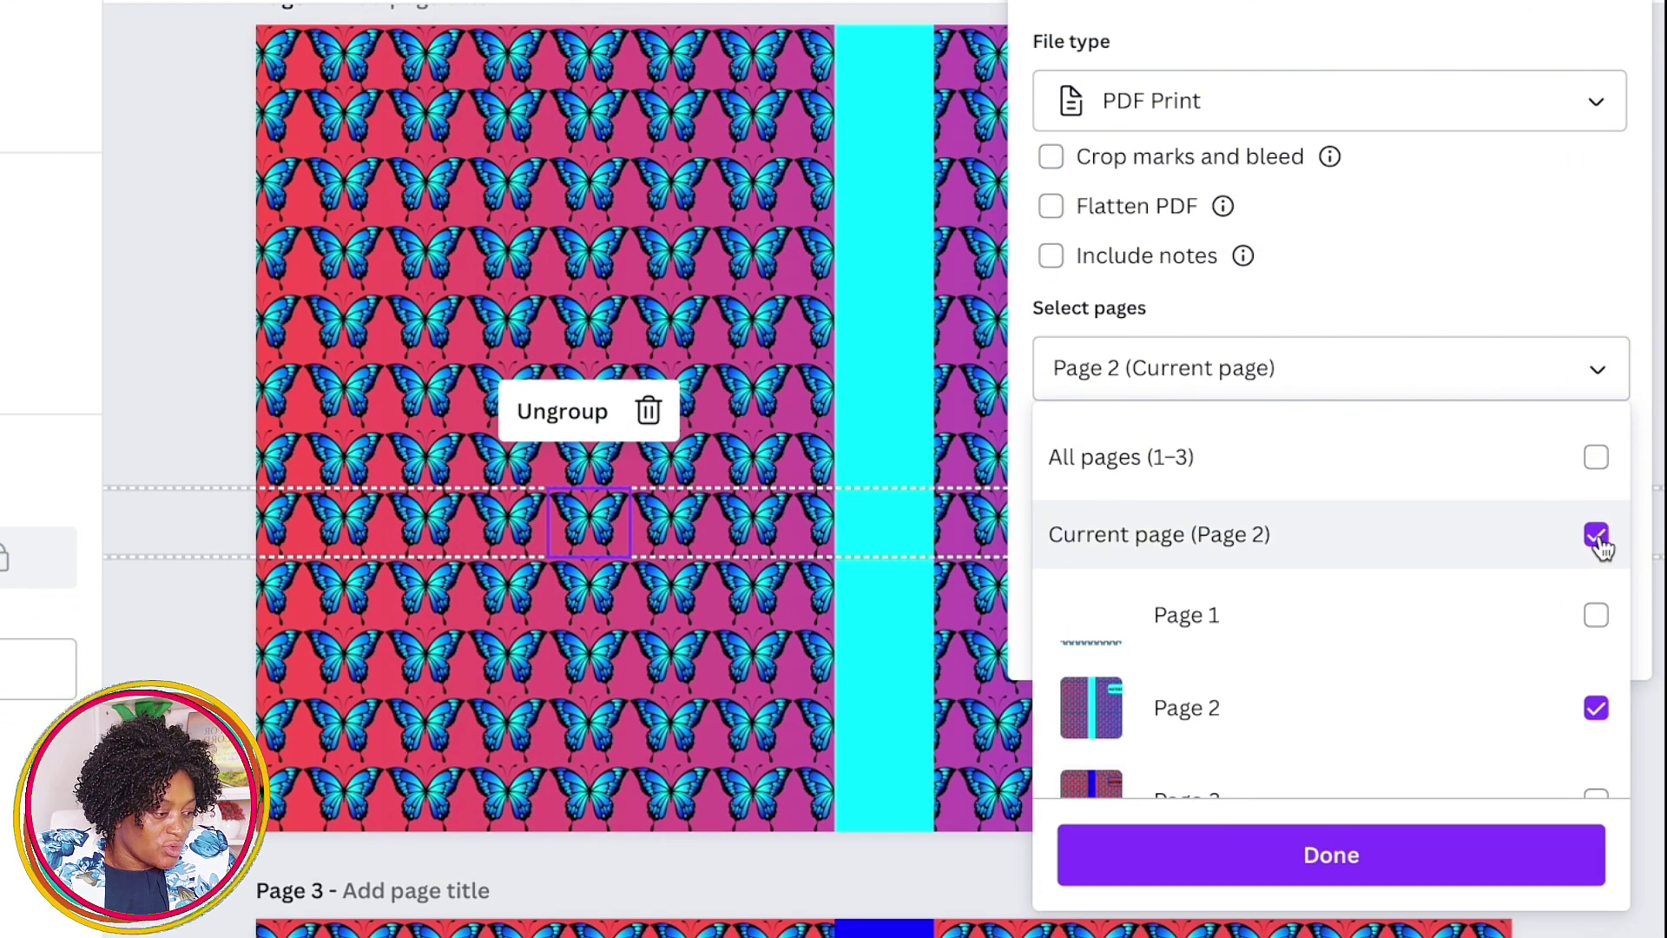
pyautogui.click(1600, 543)
pyautogui.click(1600, 543)
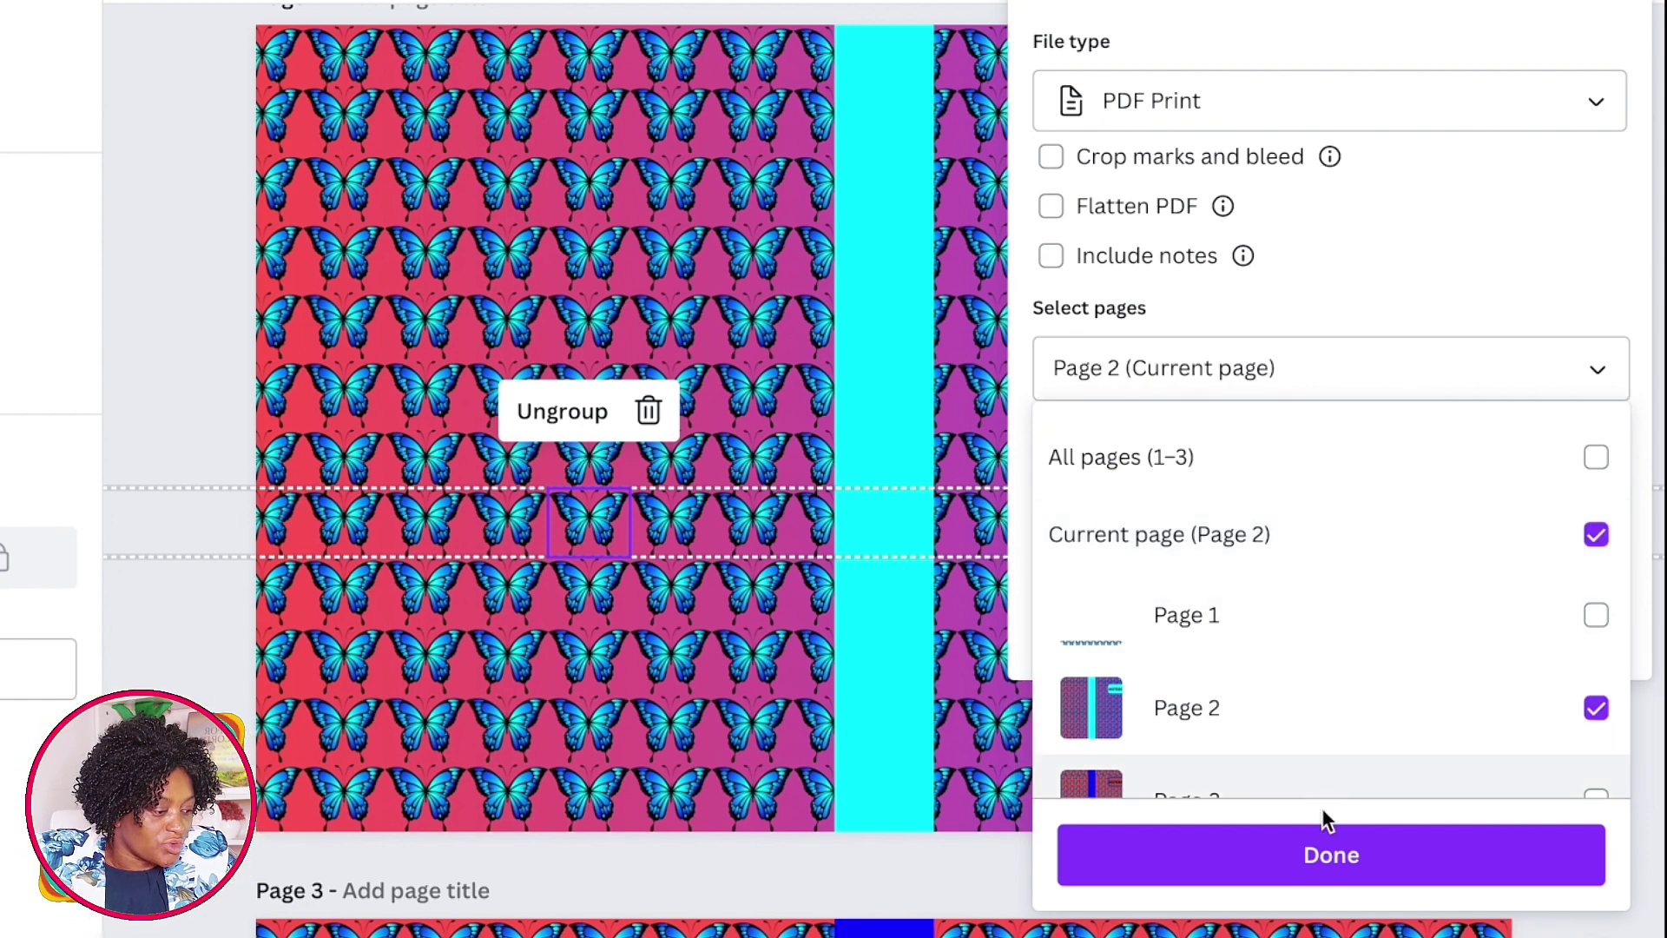
pyautogui.click(1330, 857)
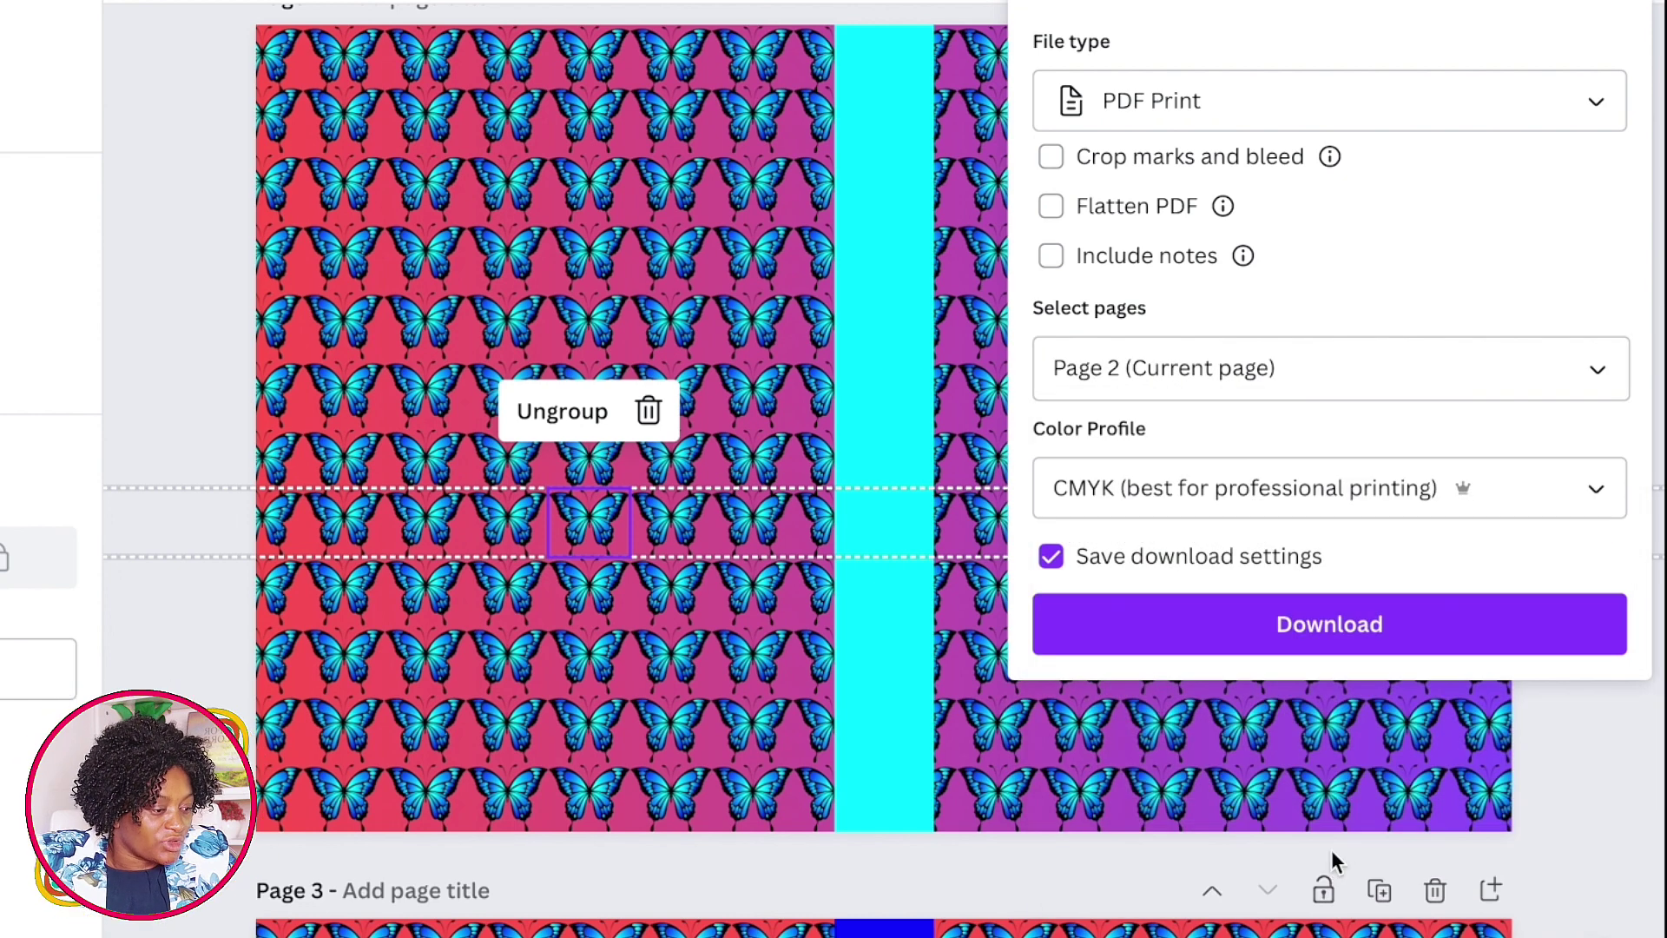
# Keep the colour profile at CMYK (best for professional printing) and download the cover PDF.
pyautogui.click(1604, 496)
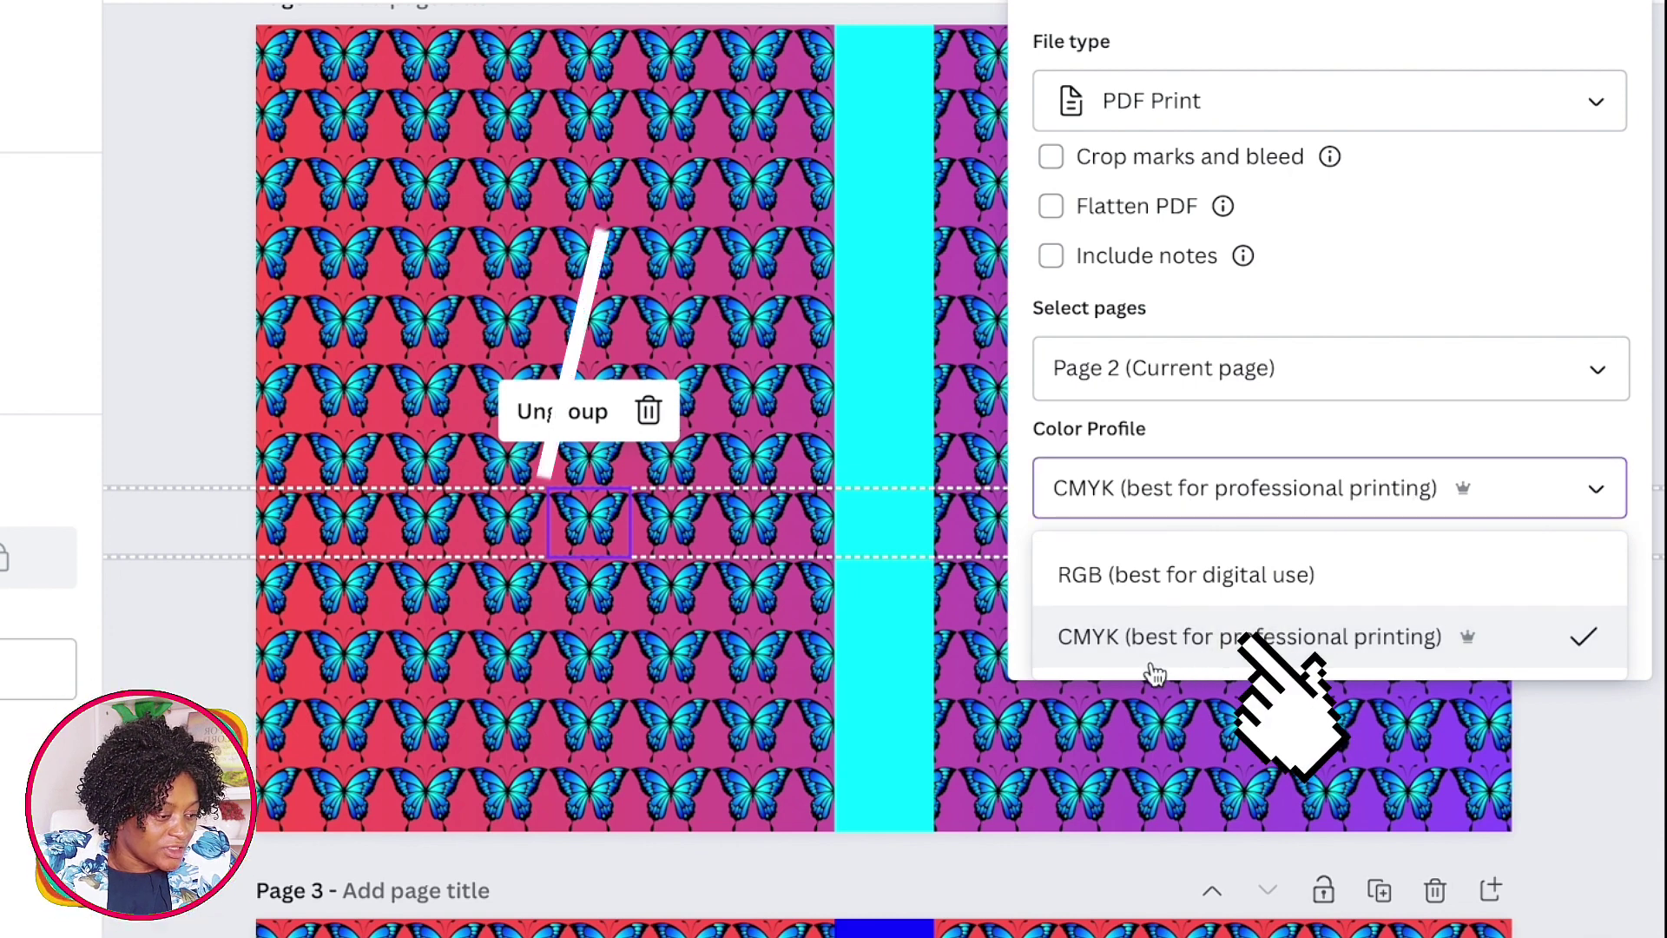
pyautogui.click(1425, 649)
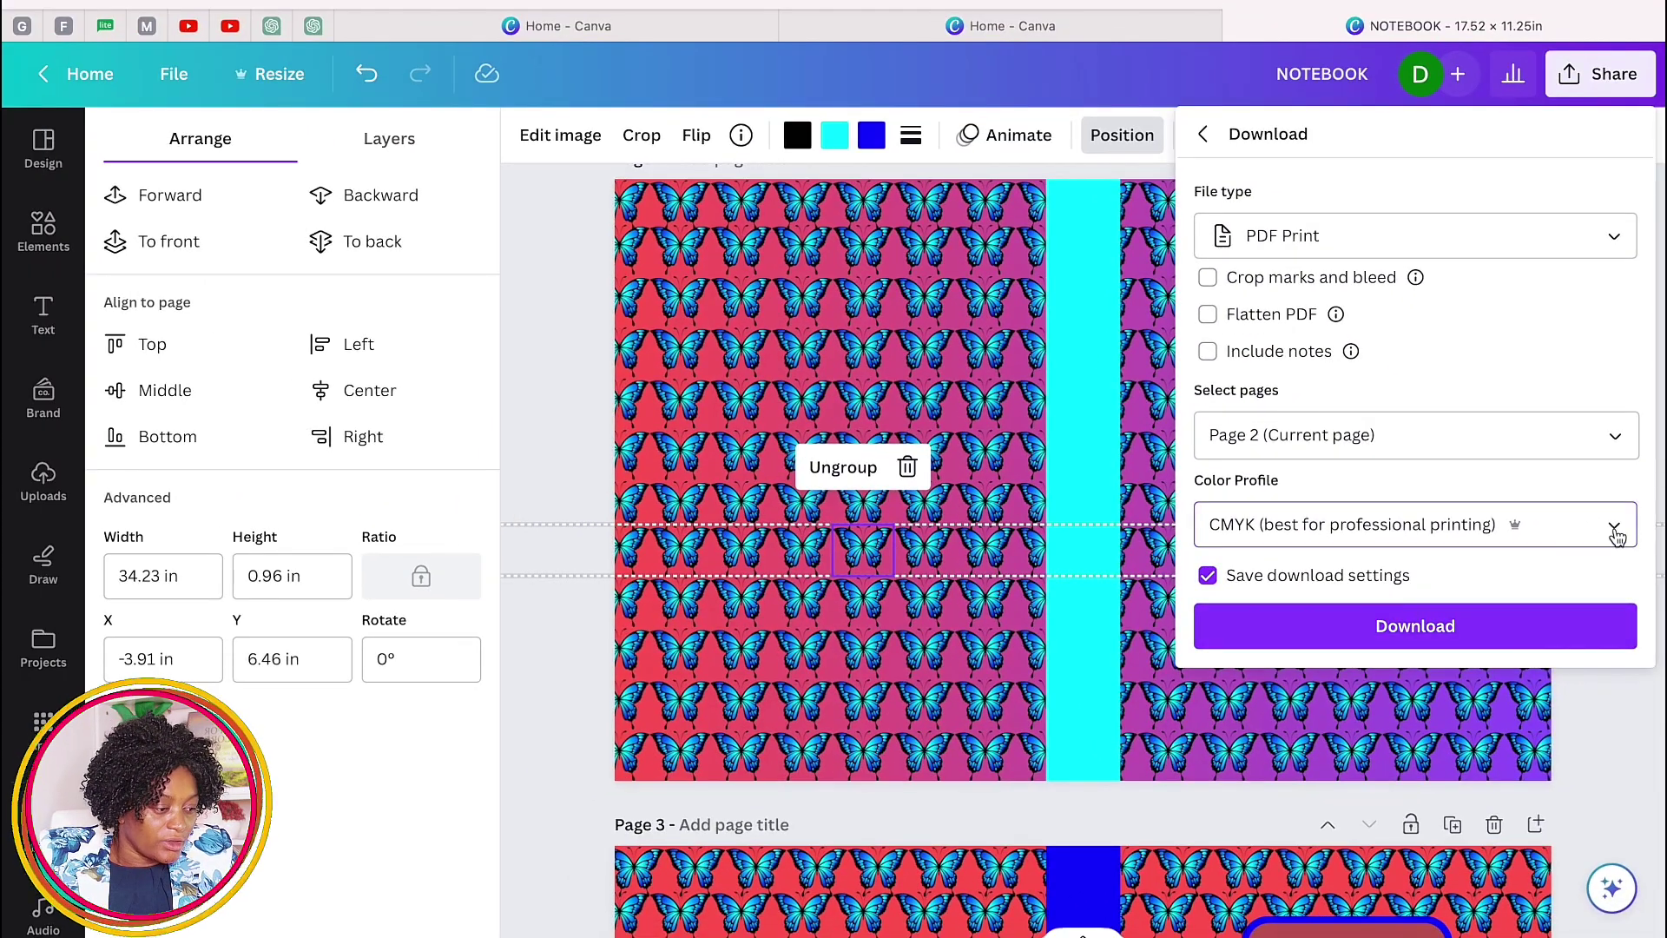
pyautogui.click(1615, 529)
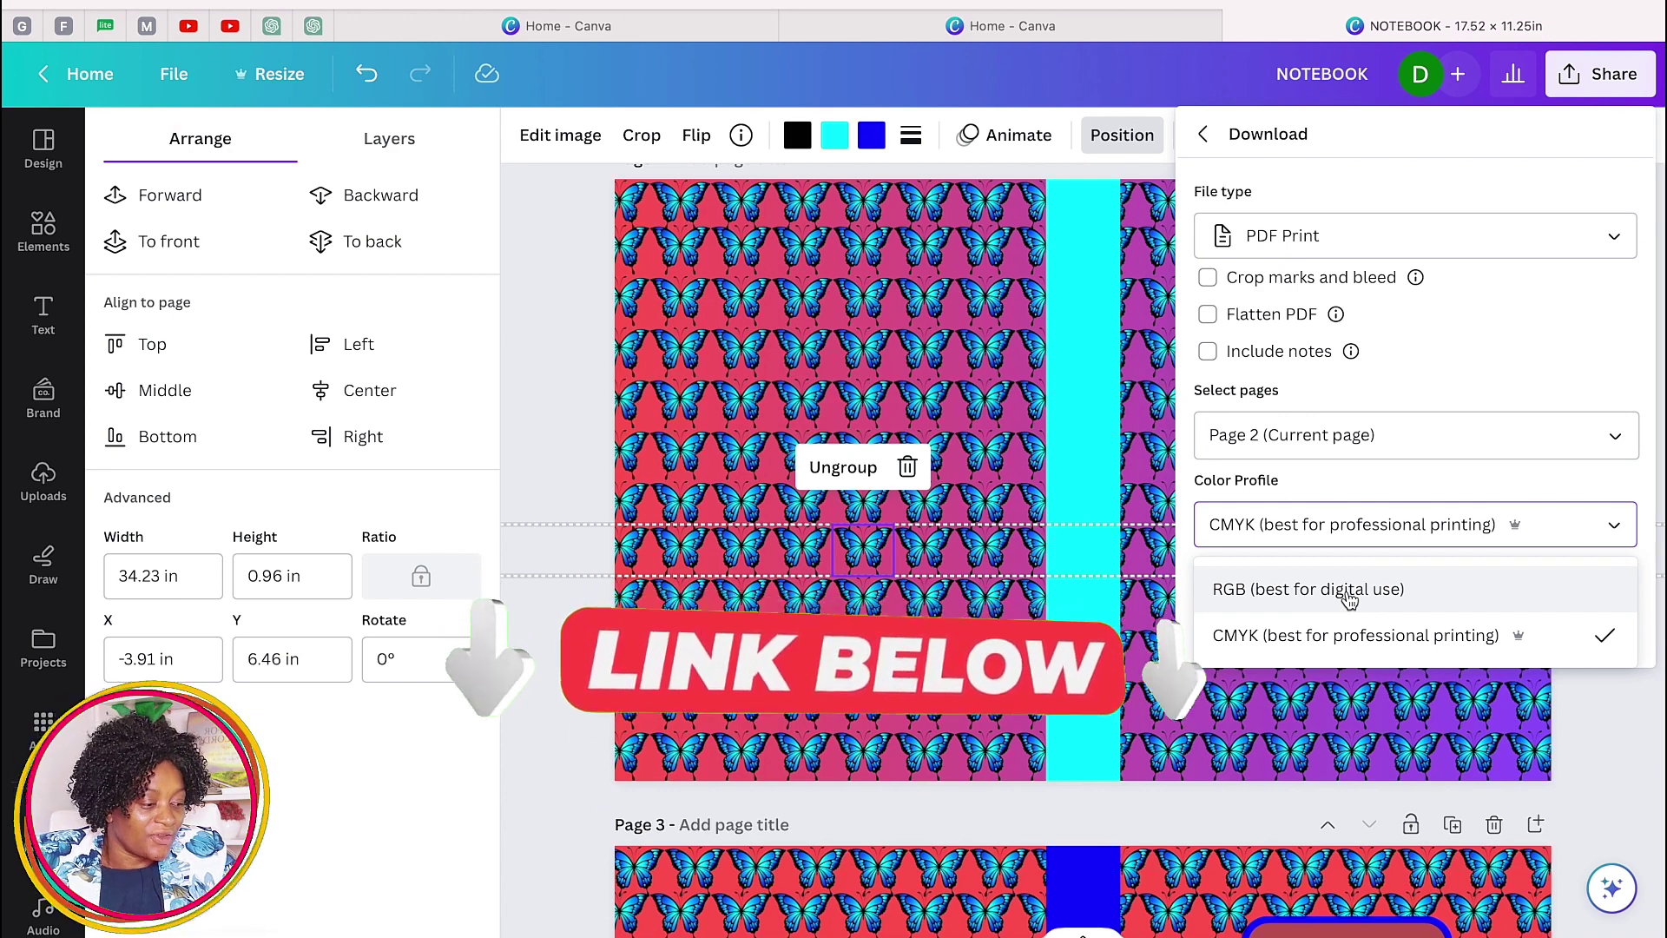
pyautogui.click(1370, 637)
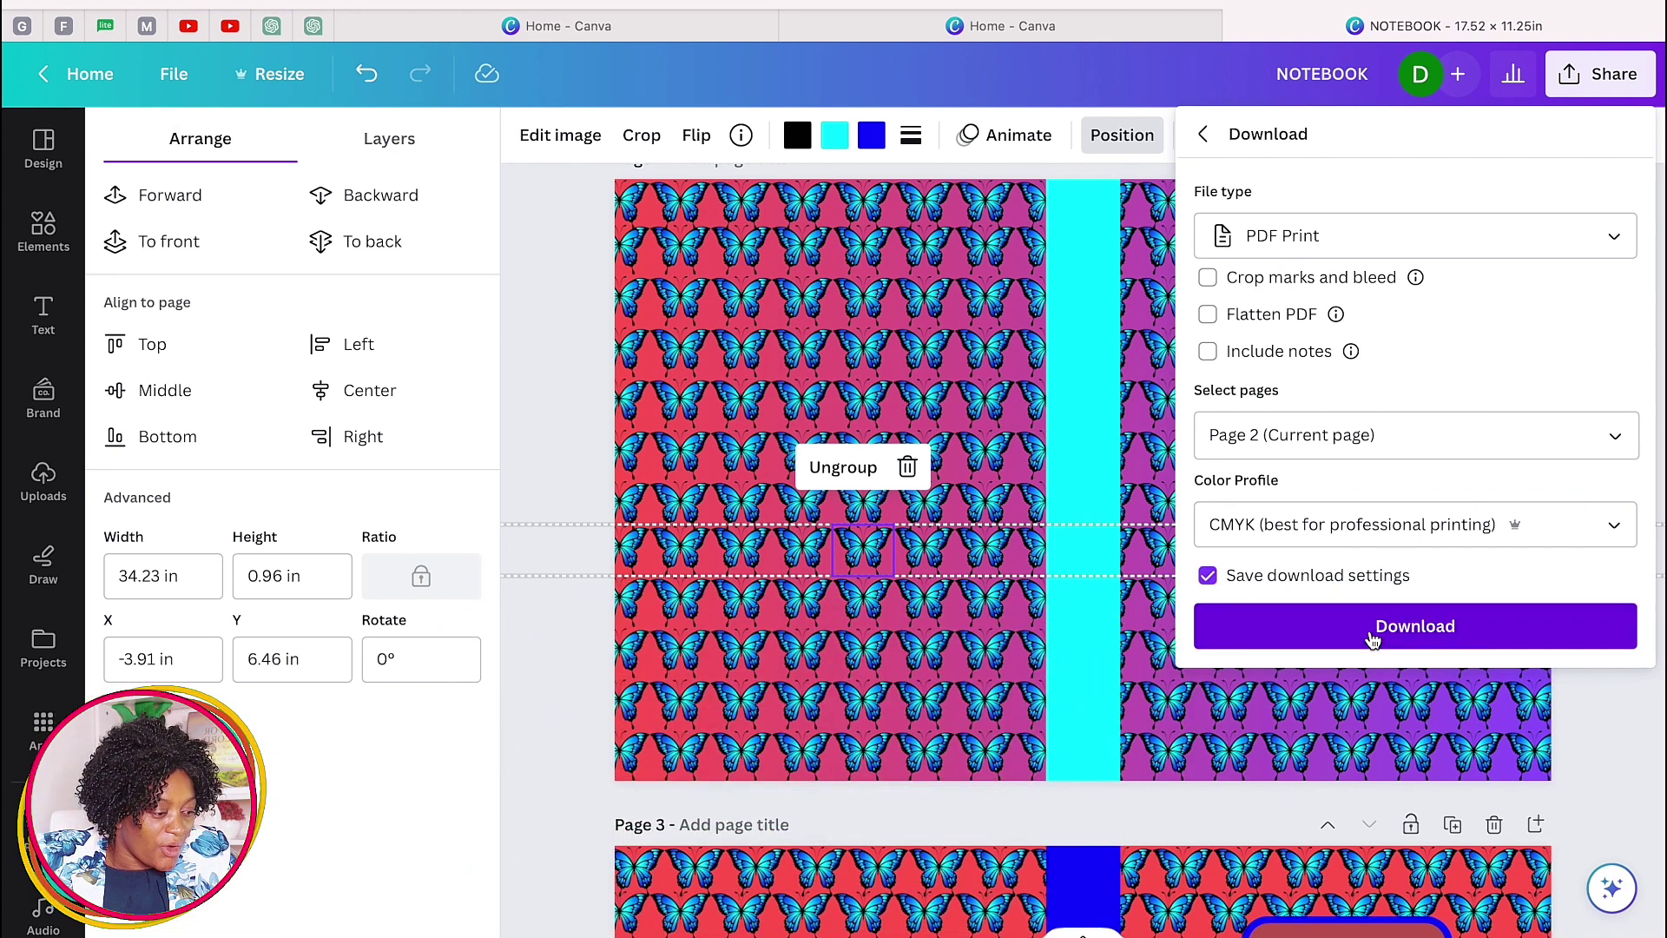
pyautogui.click(1413, 626)
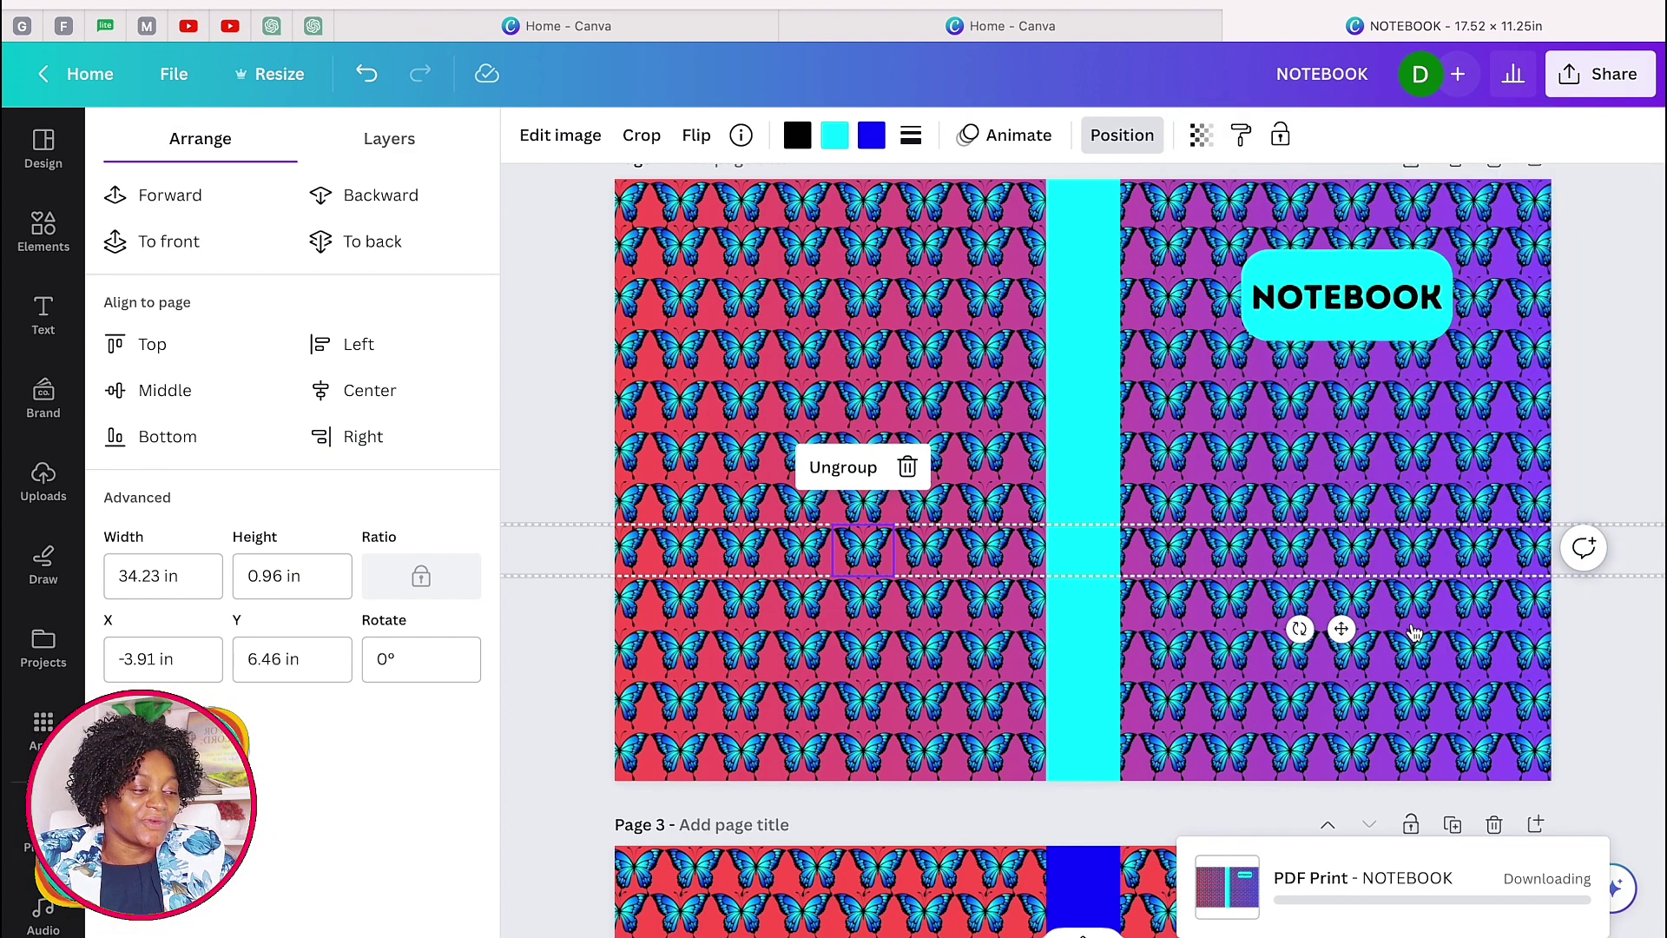